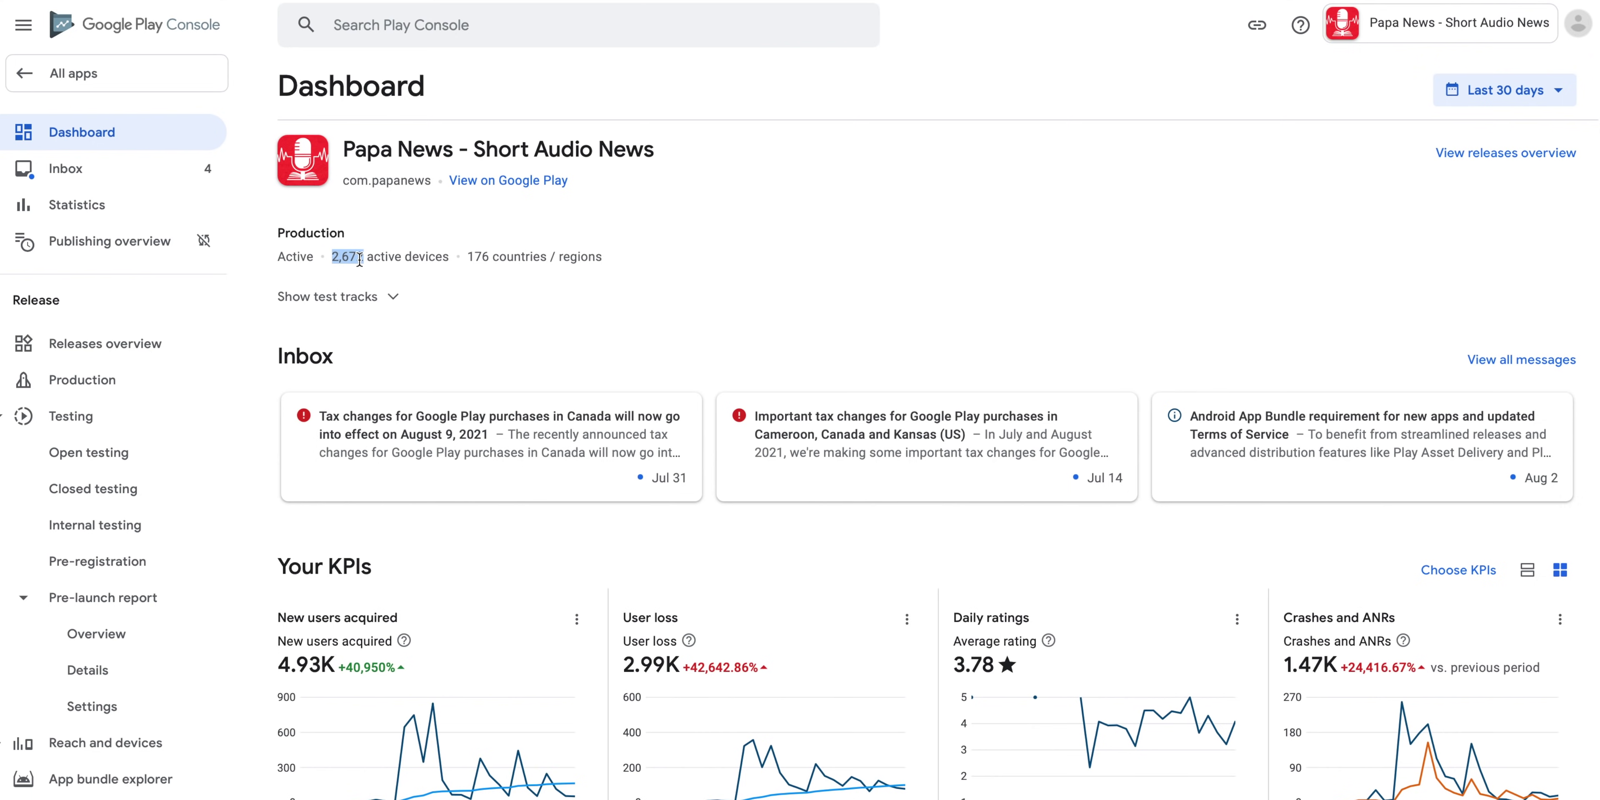
# Examine the dashboard's KPI cards, highlighting the New users acquired figure and checking the Daily ratings card
pyautogui.scroll(-4, 359, 260)
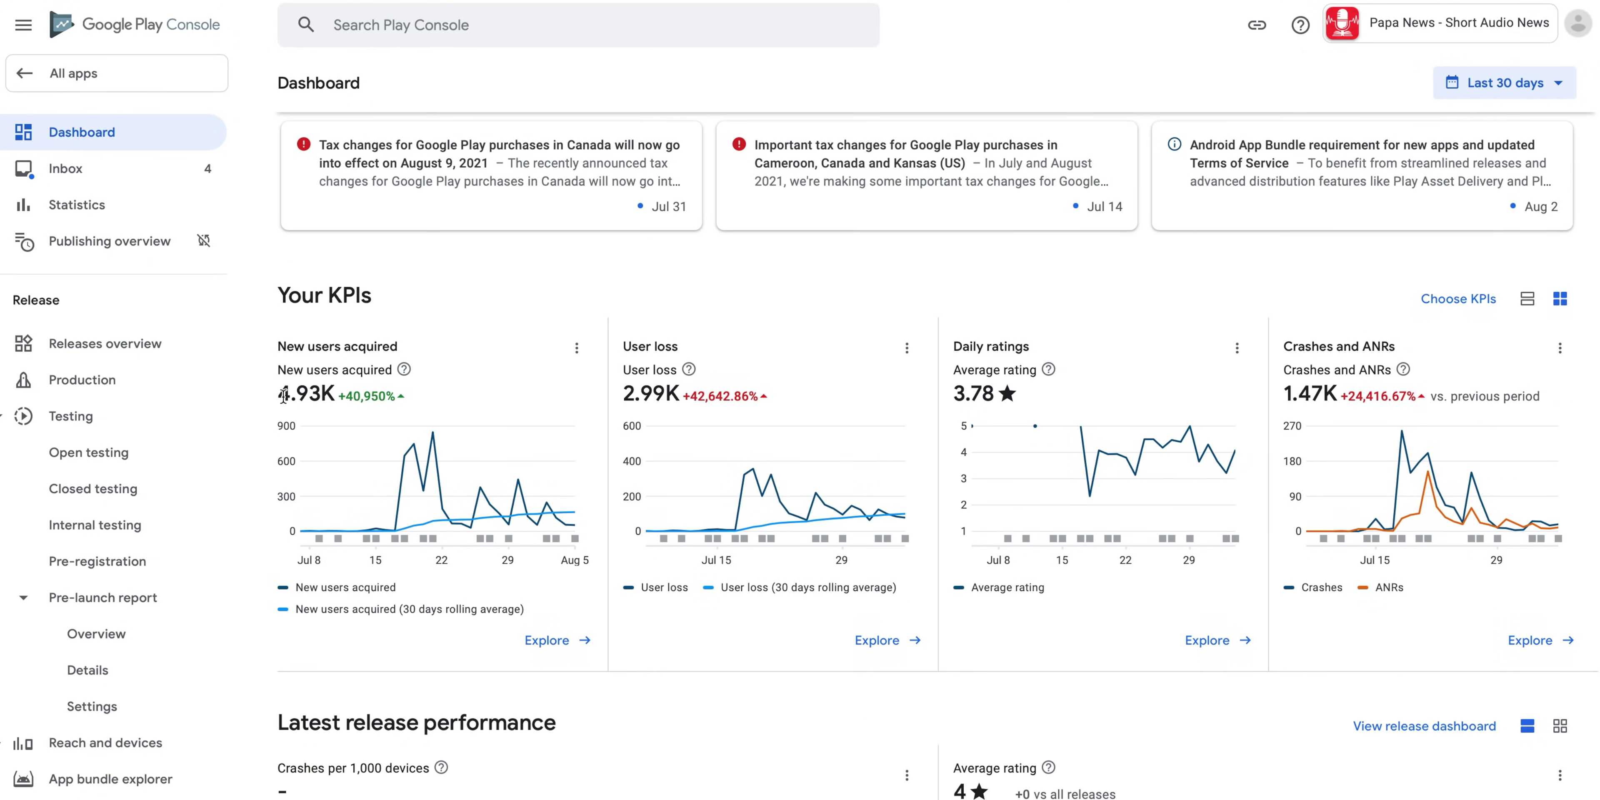
pyautogui.moveTo(284, 394); pyautogui.dragTo(341, 395)
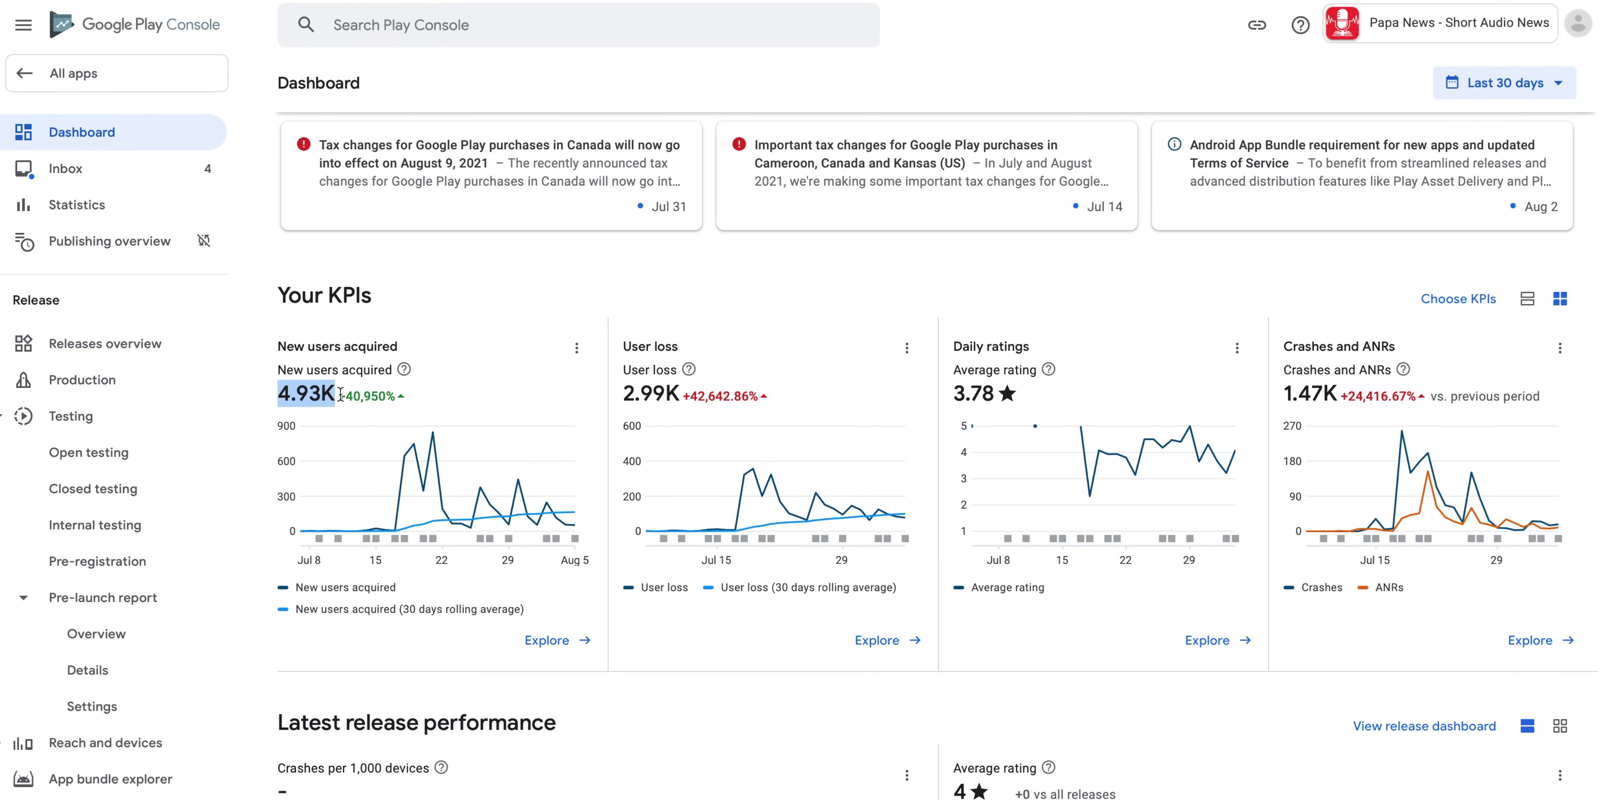
pyautogui.scroll(3, 340, 395)
pyautogui.scroll(2, 340, 394)
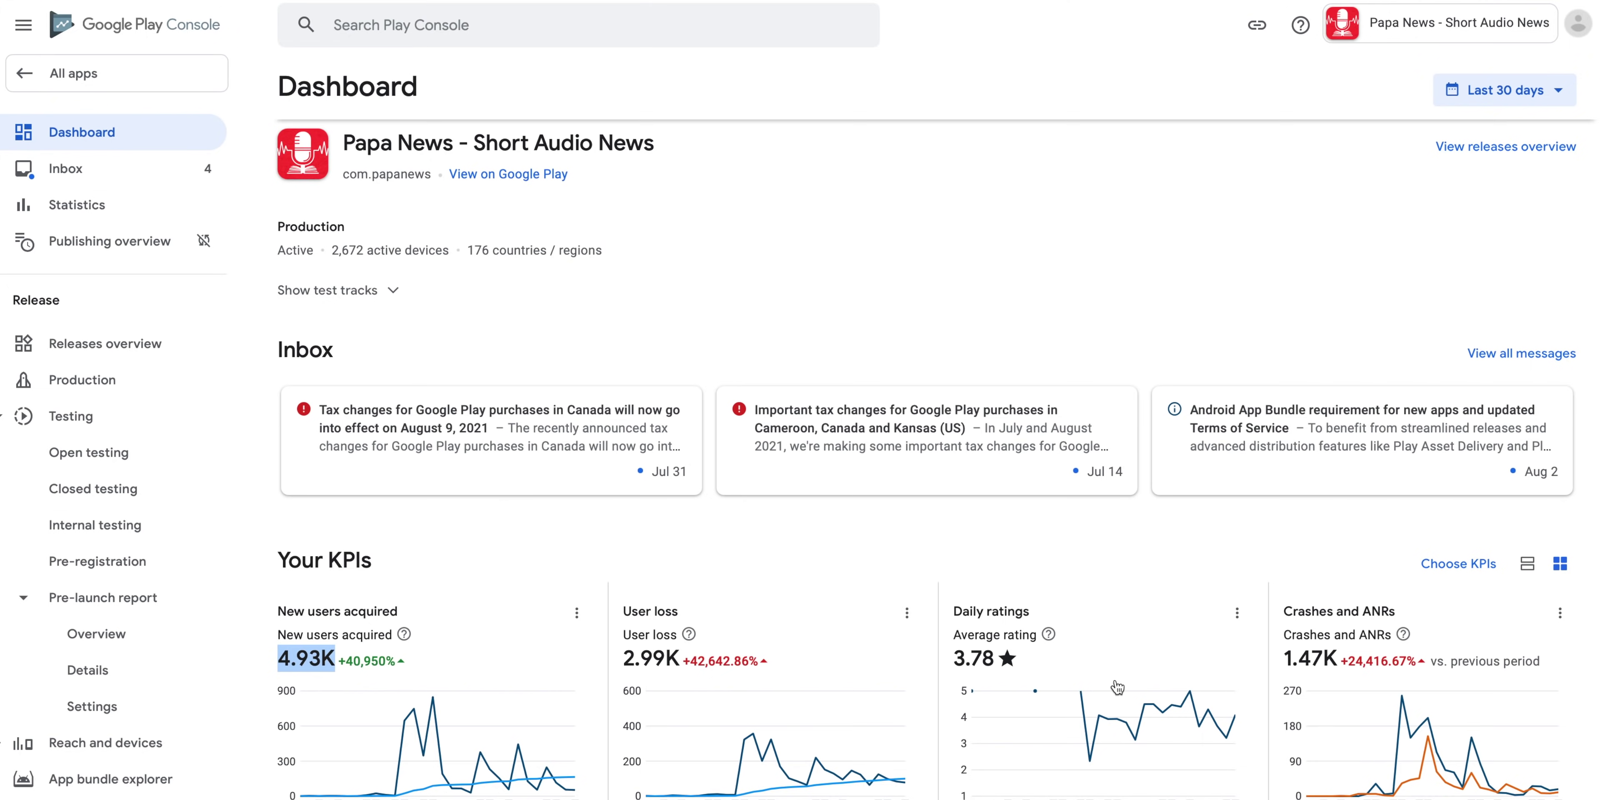
pyautogui.scroll(-1, 1102, 684)
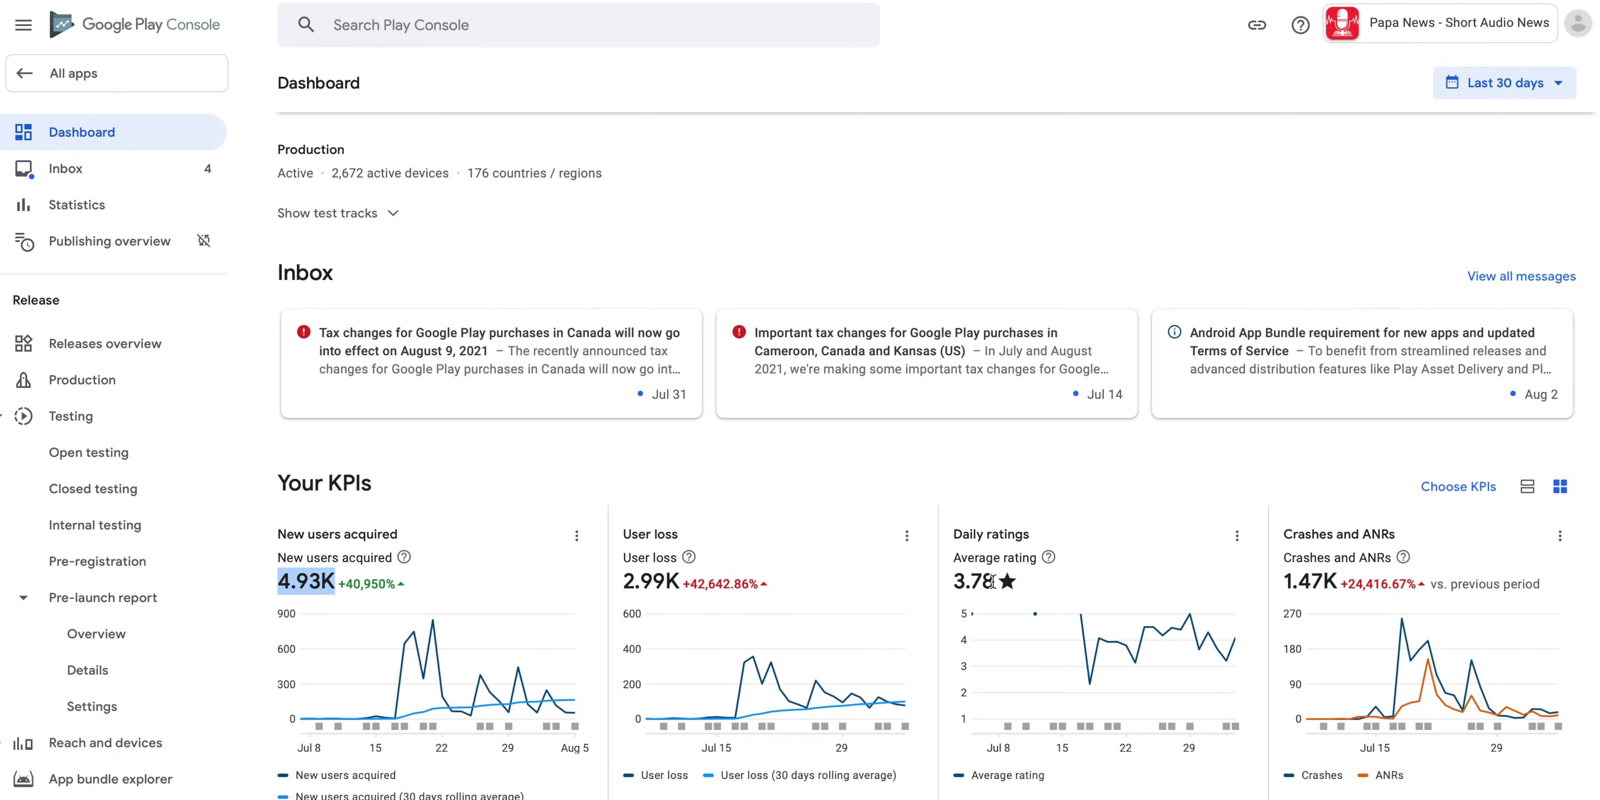
pyautogui.scroll(-3, 992, 581)
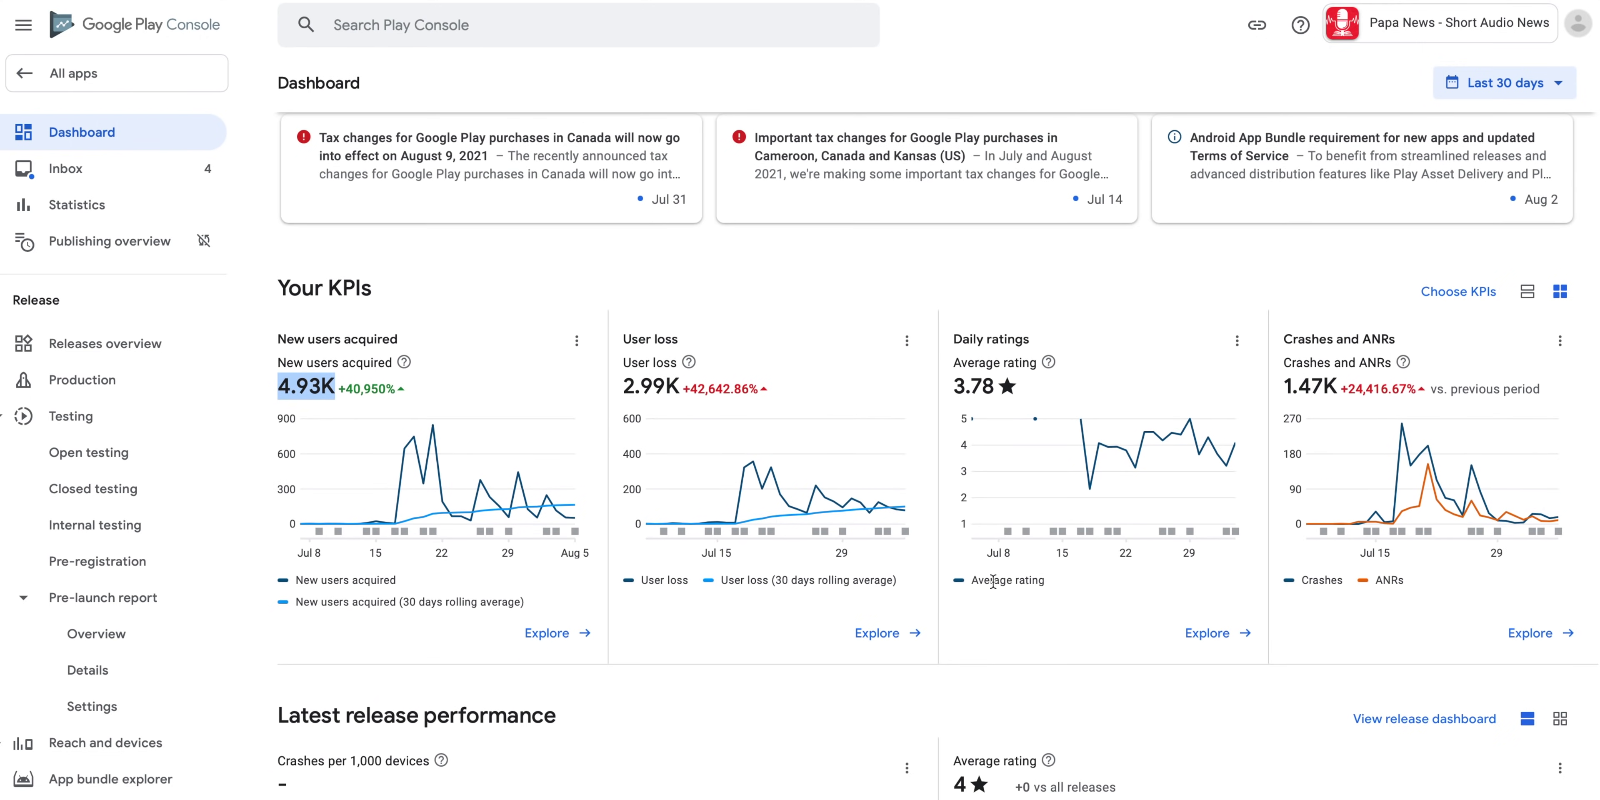
# Show the app download size chart in the dashboard's App size section
pyautogui.scroll(-10, 993, 580)
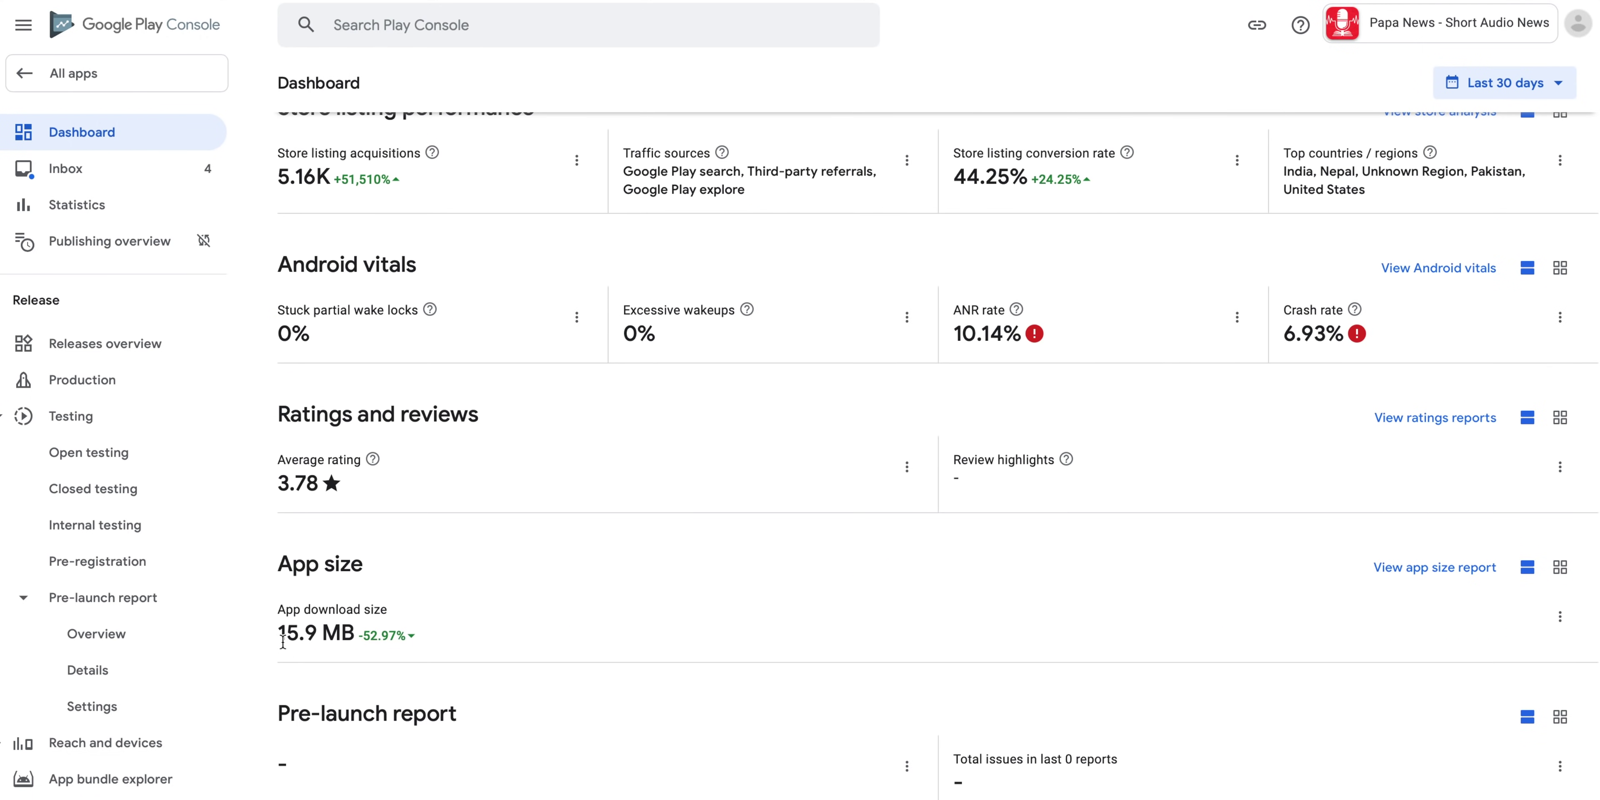
pyautogui.moveTo(280, 637); pyautogui.dragTo(413, 654)
pyautogui.click(434, 615)
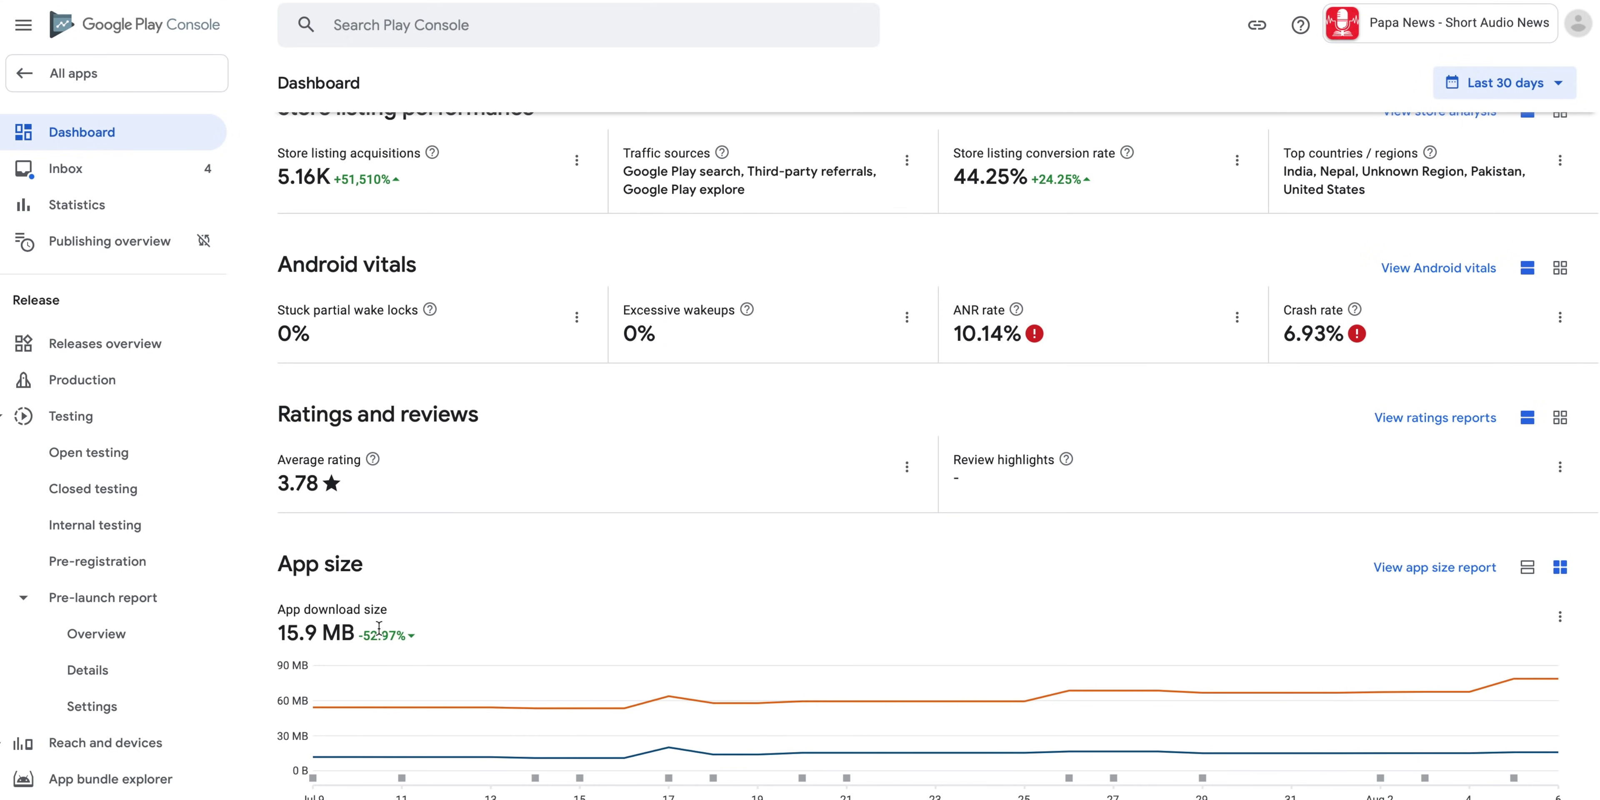
# Explore the Daily ratings KPI in detail and examine the daily star counts in the Rating distribution chart
pyautogui.scroll(15, 836, 357)
pyautogui.scroll(-5, 835, 357)
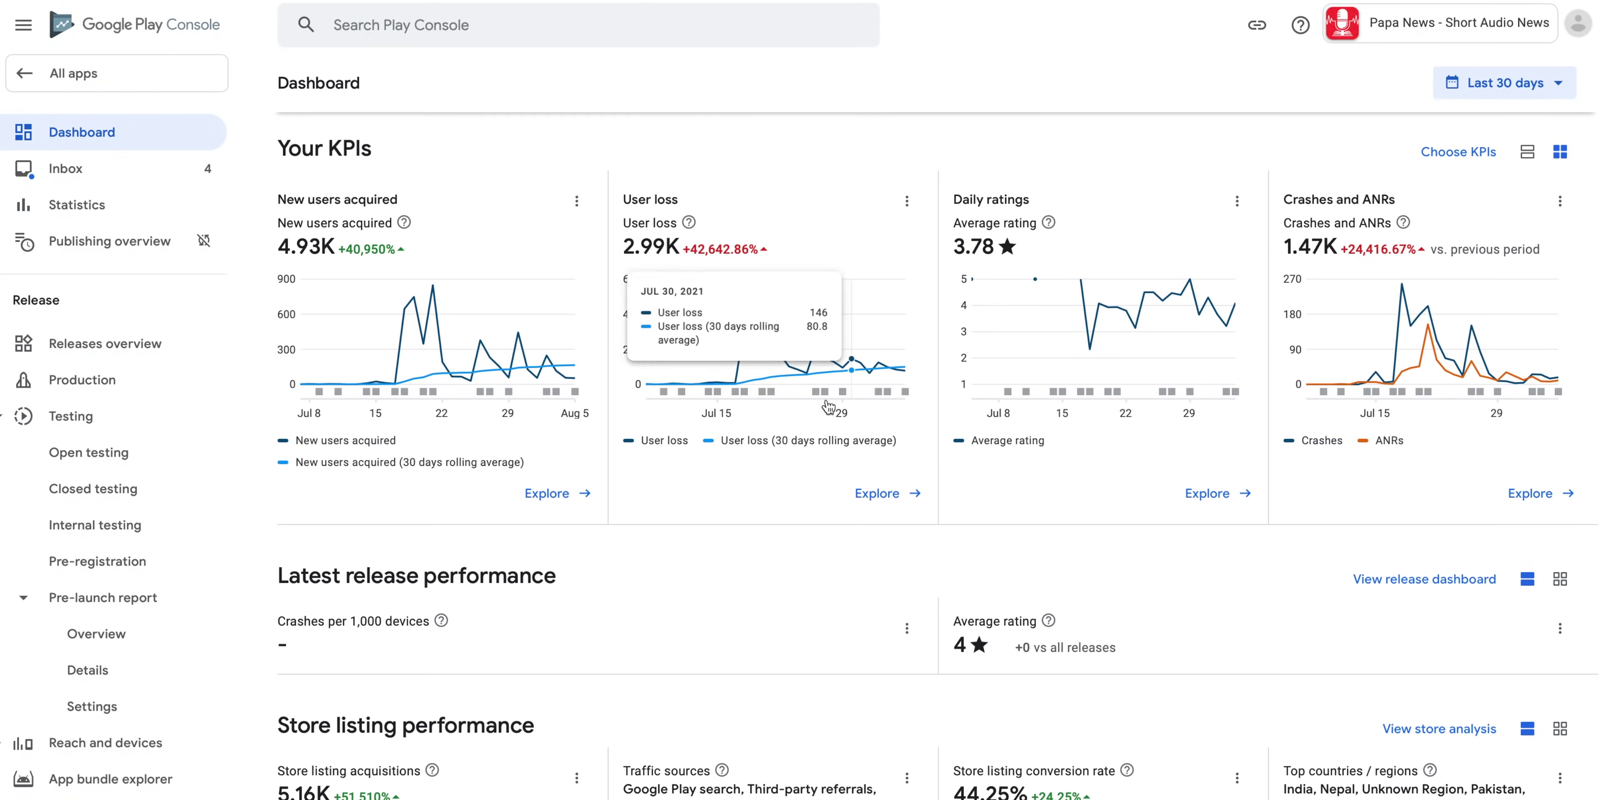
pyautogui.click(1196, 504)
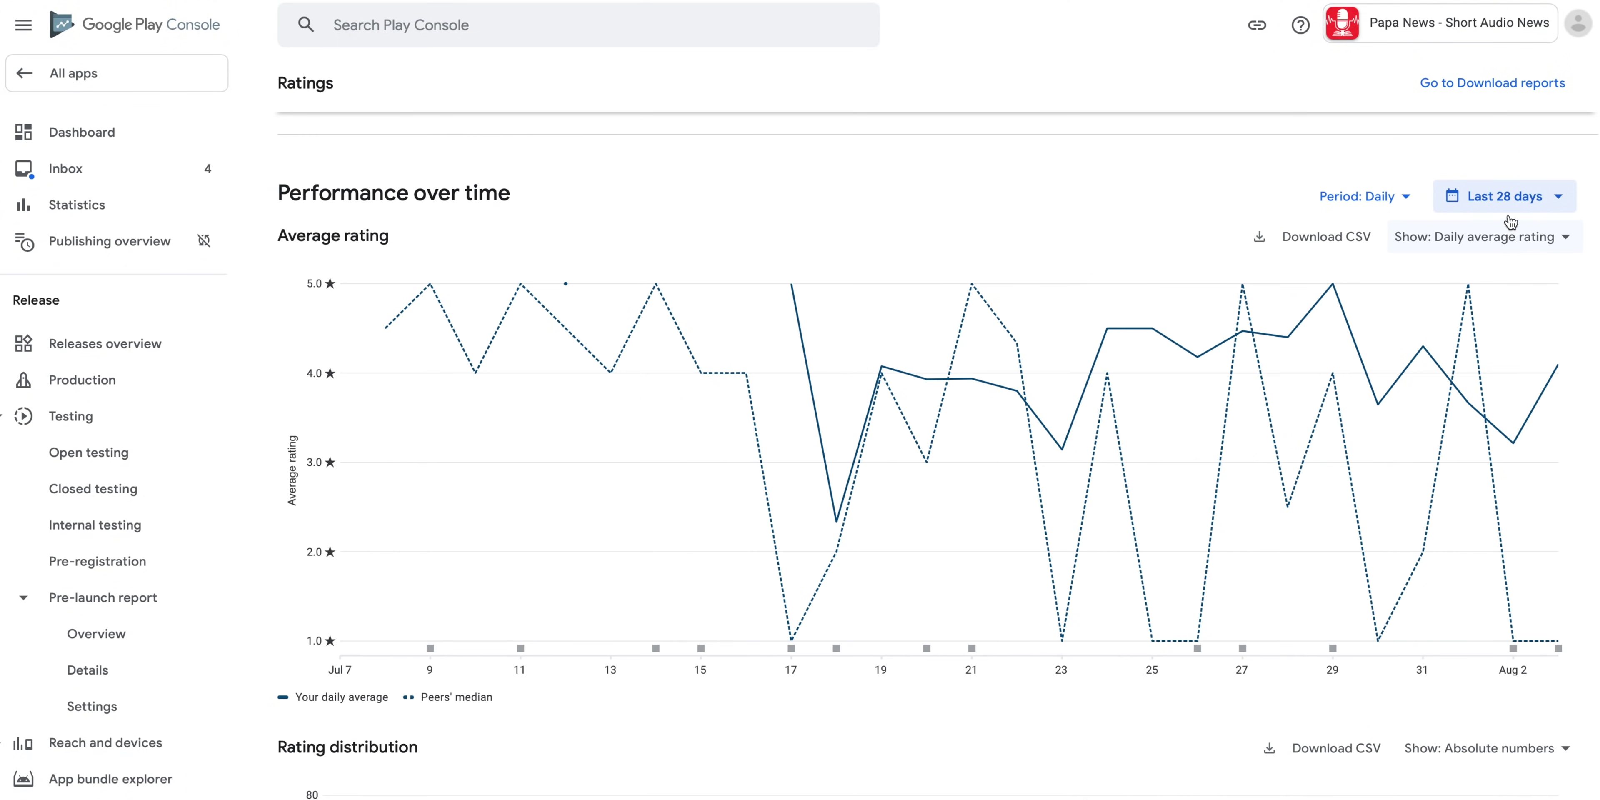
pyautogui.scroll(-5, 907, 596)
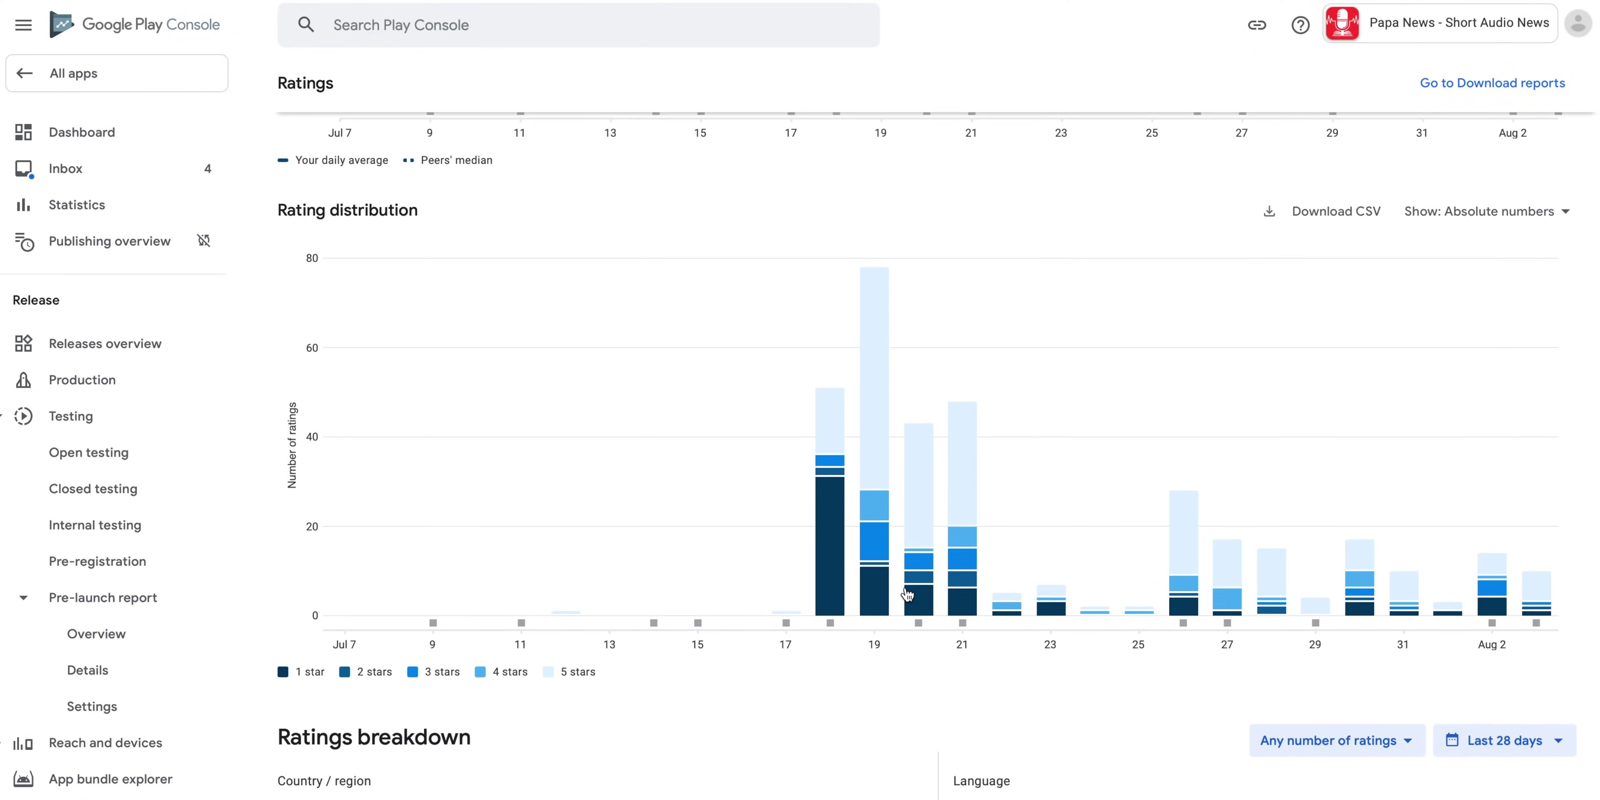
pyautogui.moveTo(831, 581)
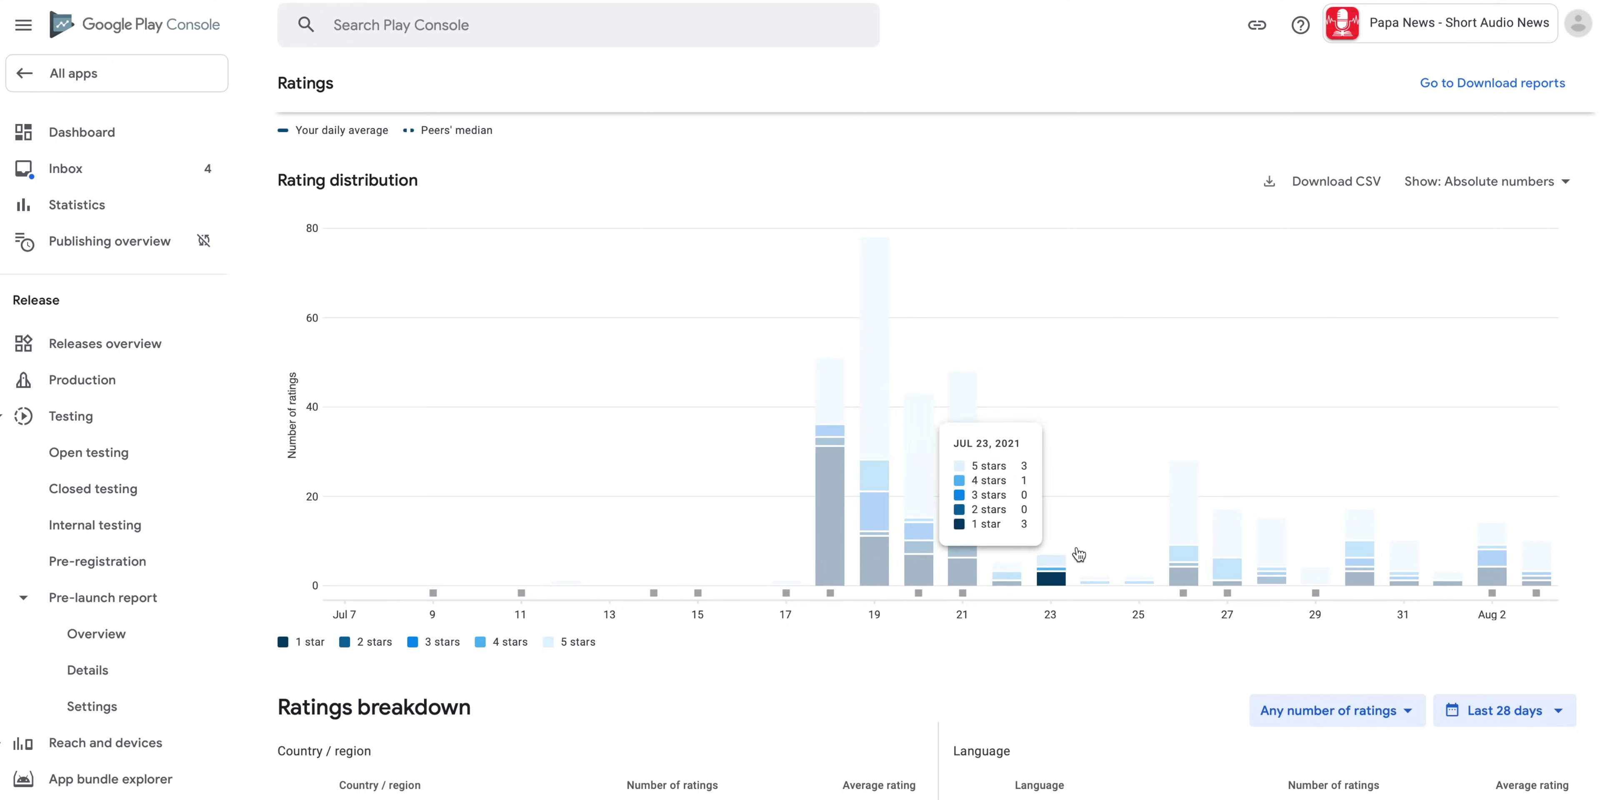
pyautogui.moveTo(1270, 565)
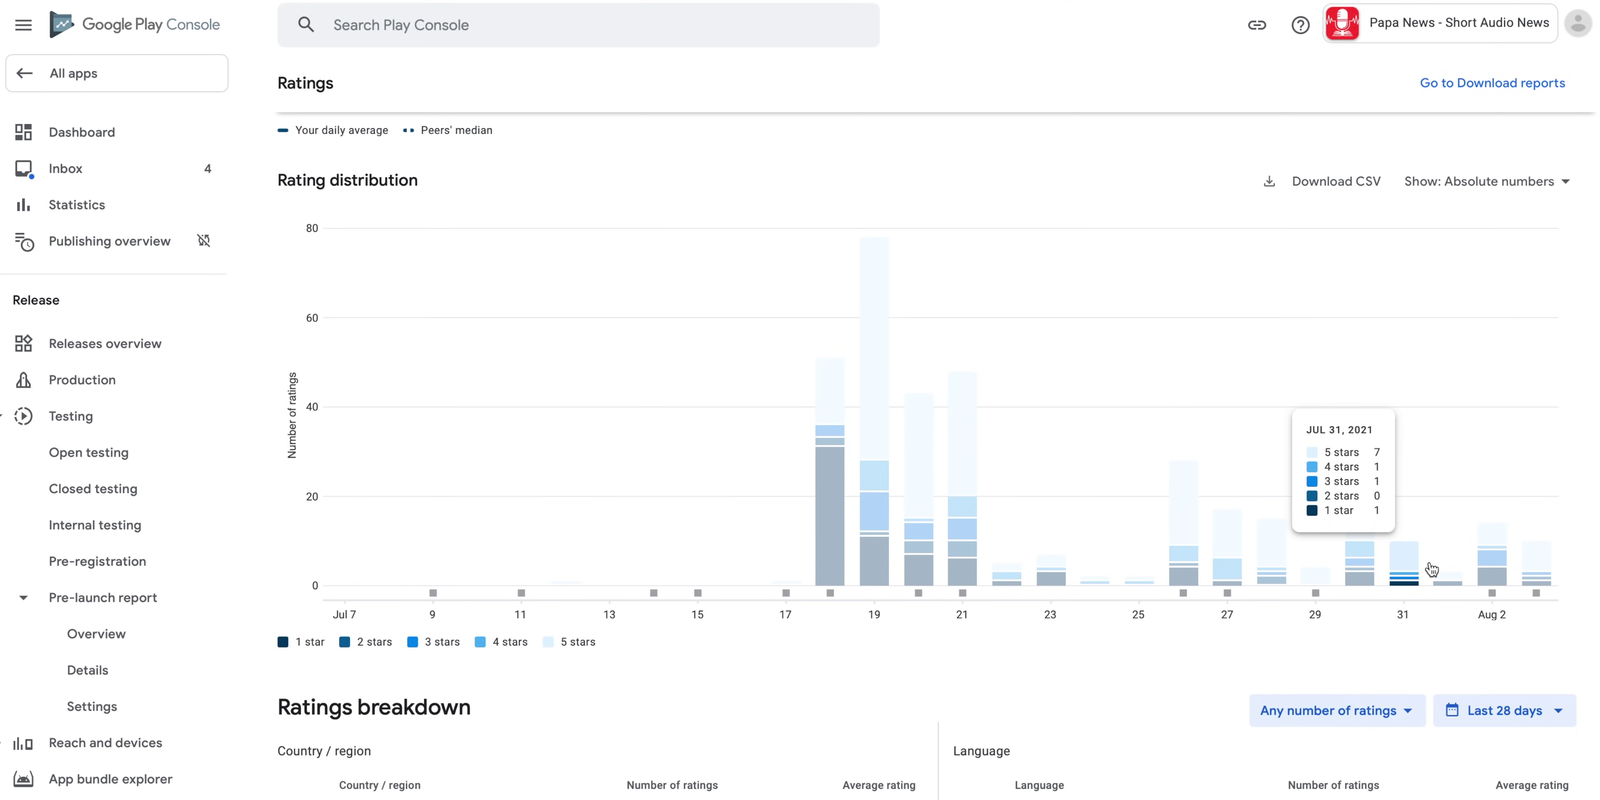
pyautogui.moveTo(1536, 569)
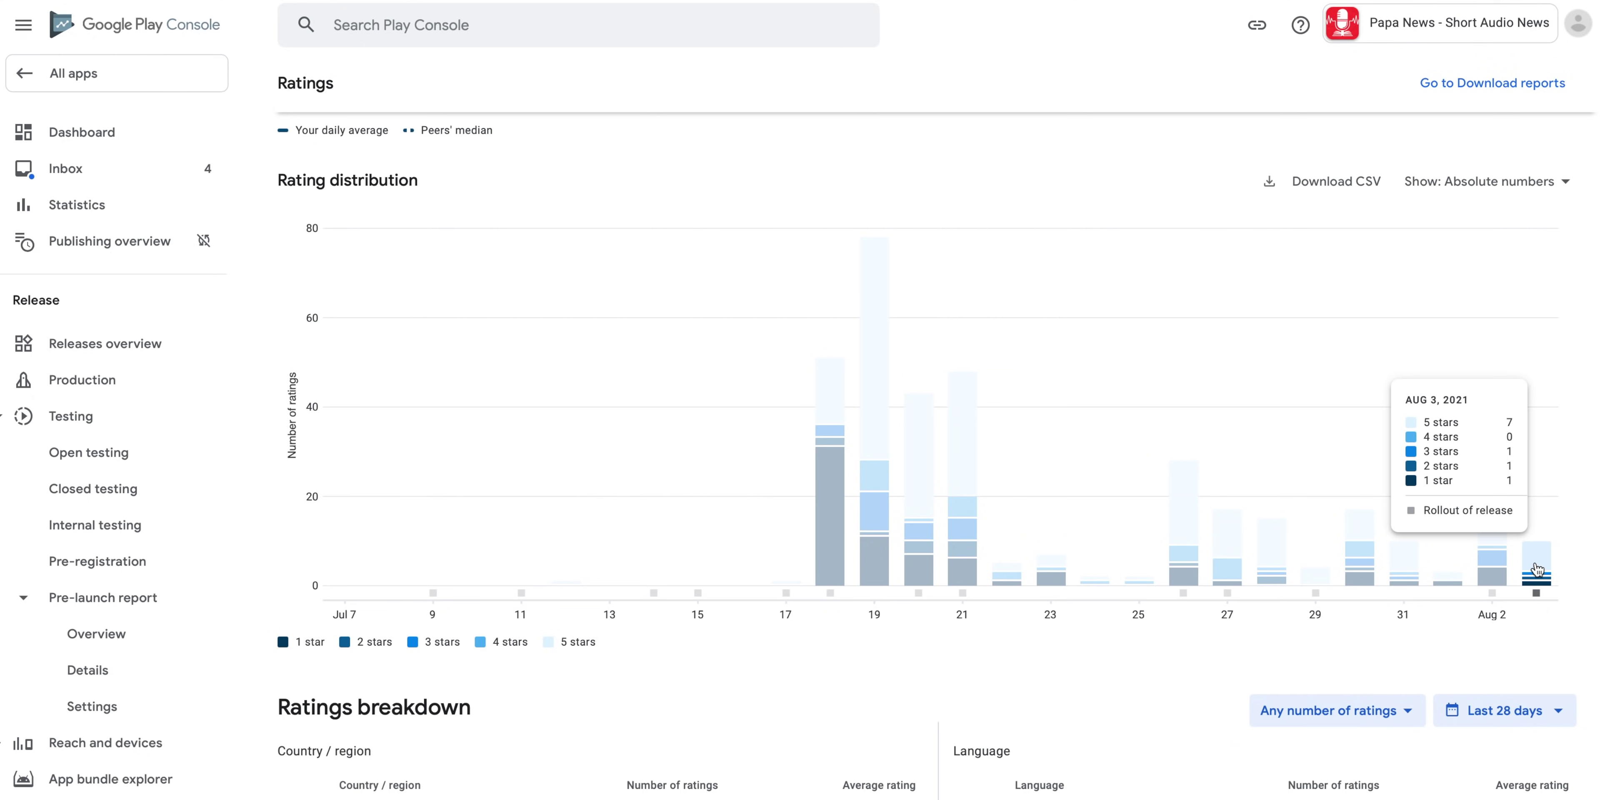
# Examine the Ratings breakdown, comparing the number of ratings and average rating for app versions 17 and 16
pyautogui.scroll(-3, 1118, 559)
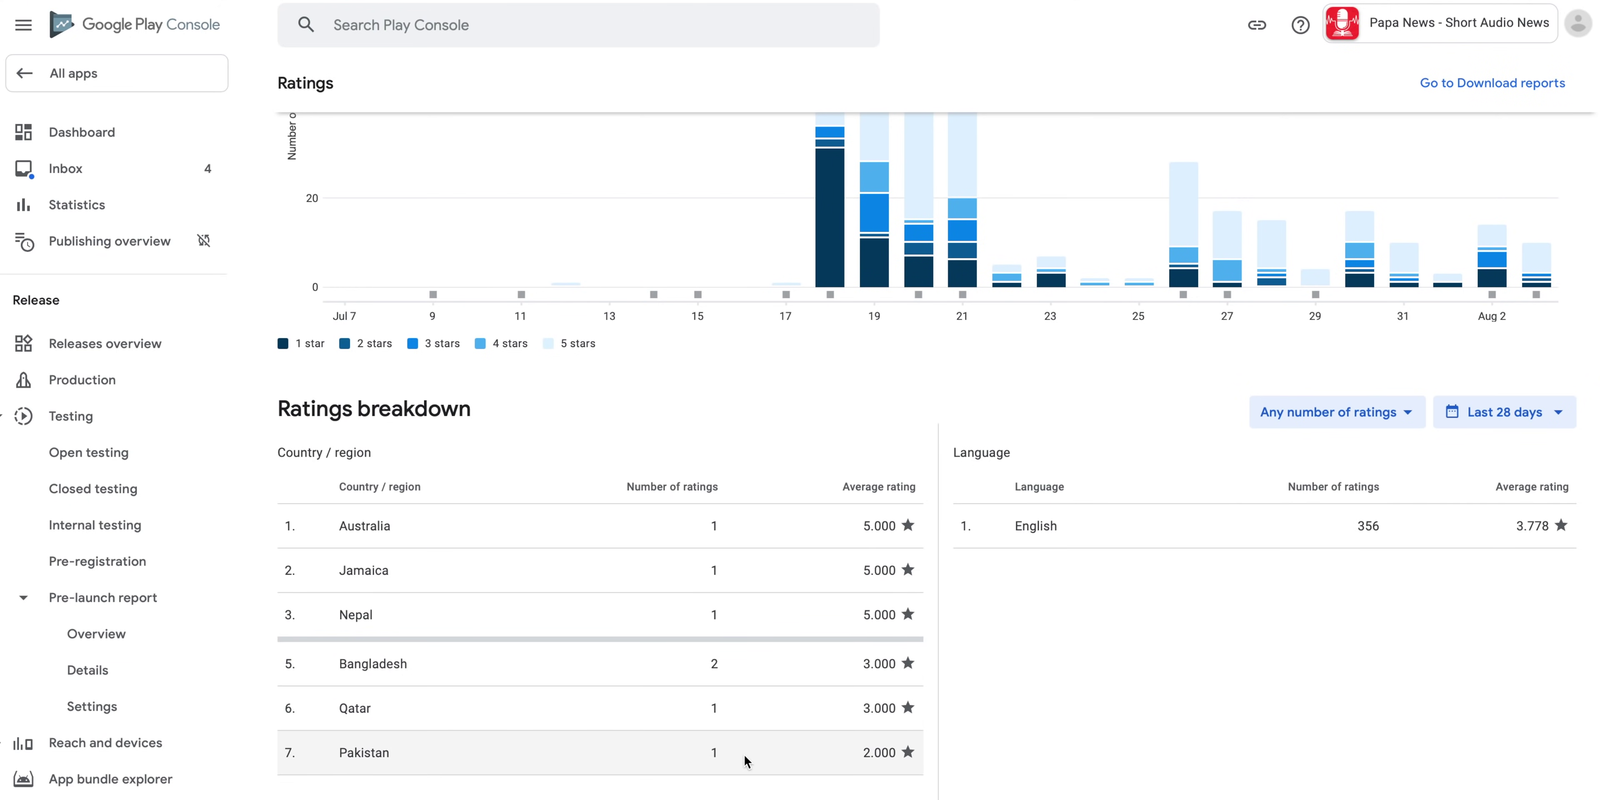
pyautogui.scroll(-5, 720, 533)
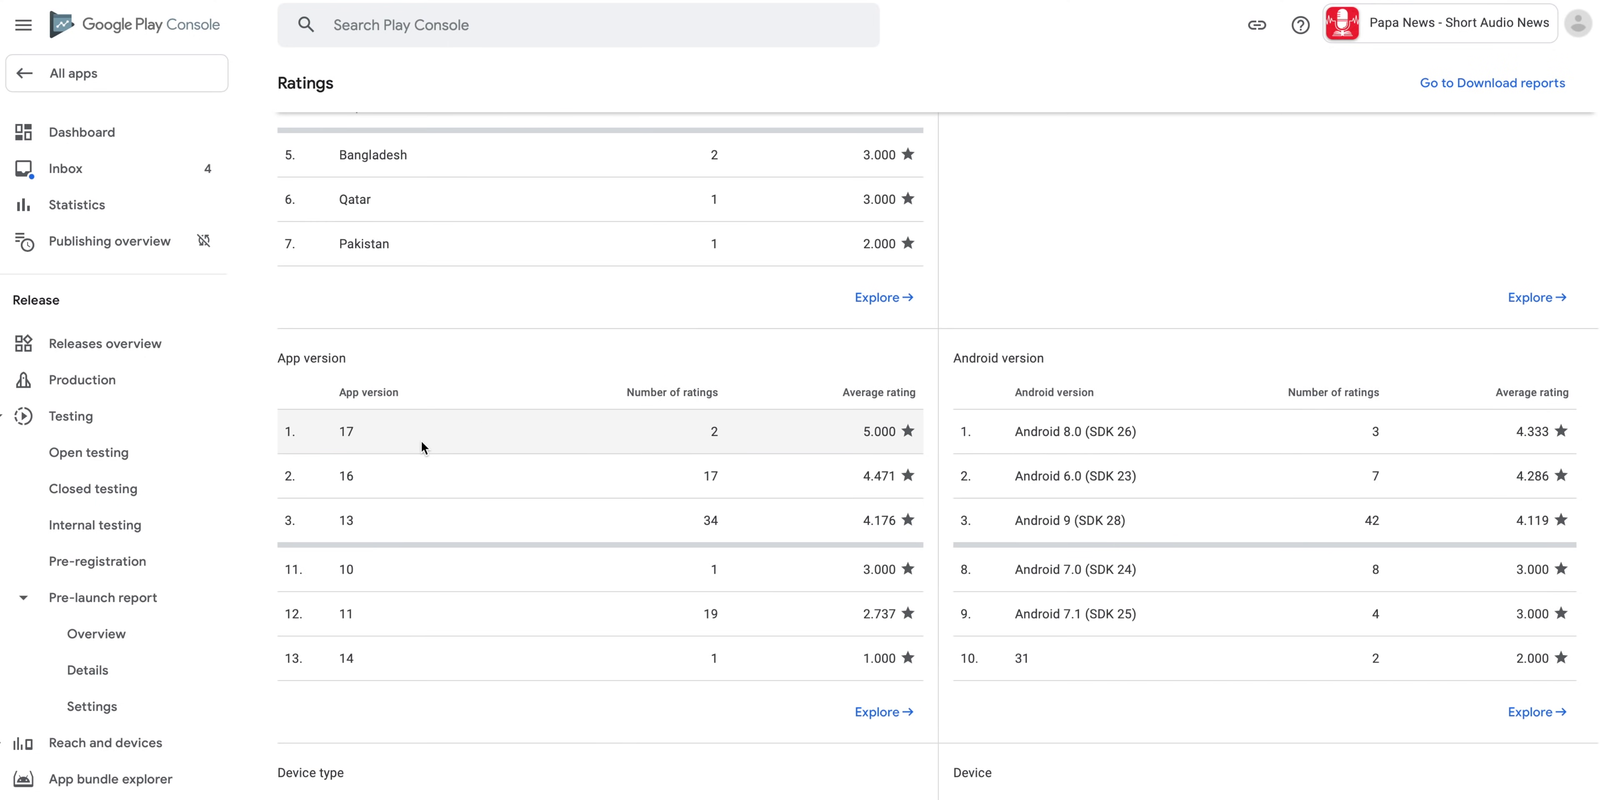
pyautogui.click(344, 430)
pyautogui.moveTo(343, 430); pyautogui.dragTo(351, 429)
pyautogui.click(345, 432)
pyautogui.doubleClick(714, 431)
pyautogui.moveTo(867, 431); pyautogui.dragTo(871, 431)
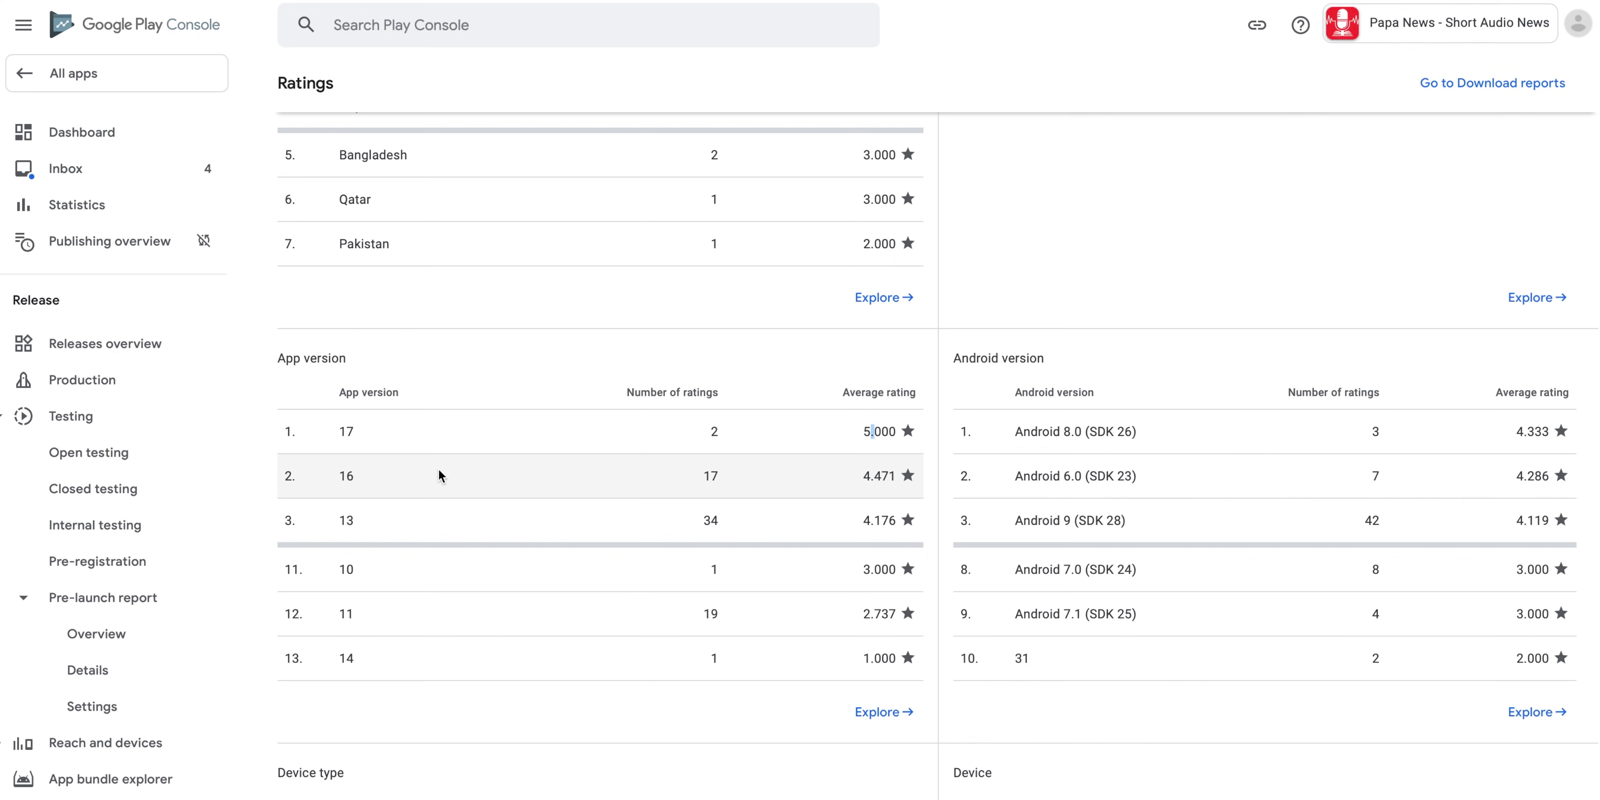
pyautogui.doubleClick(711, 478)
pyautogui.doubleClick(874, 474)
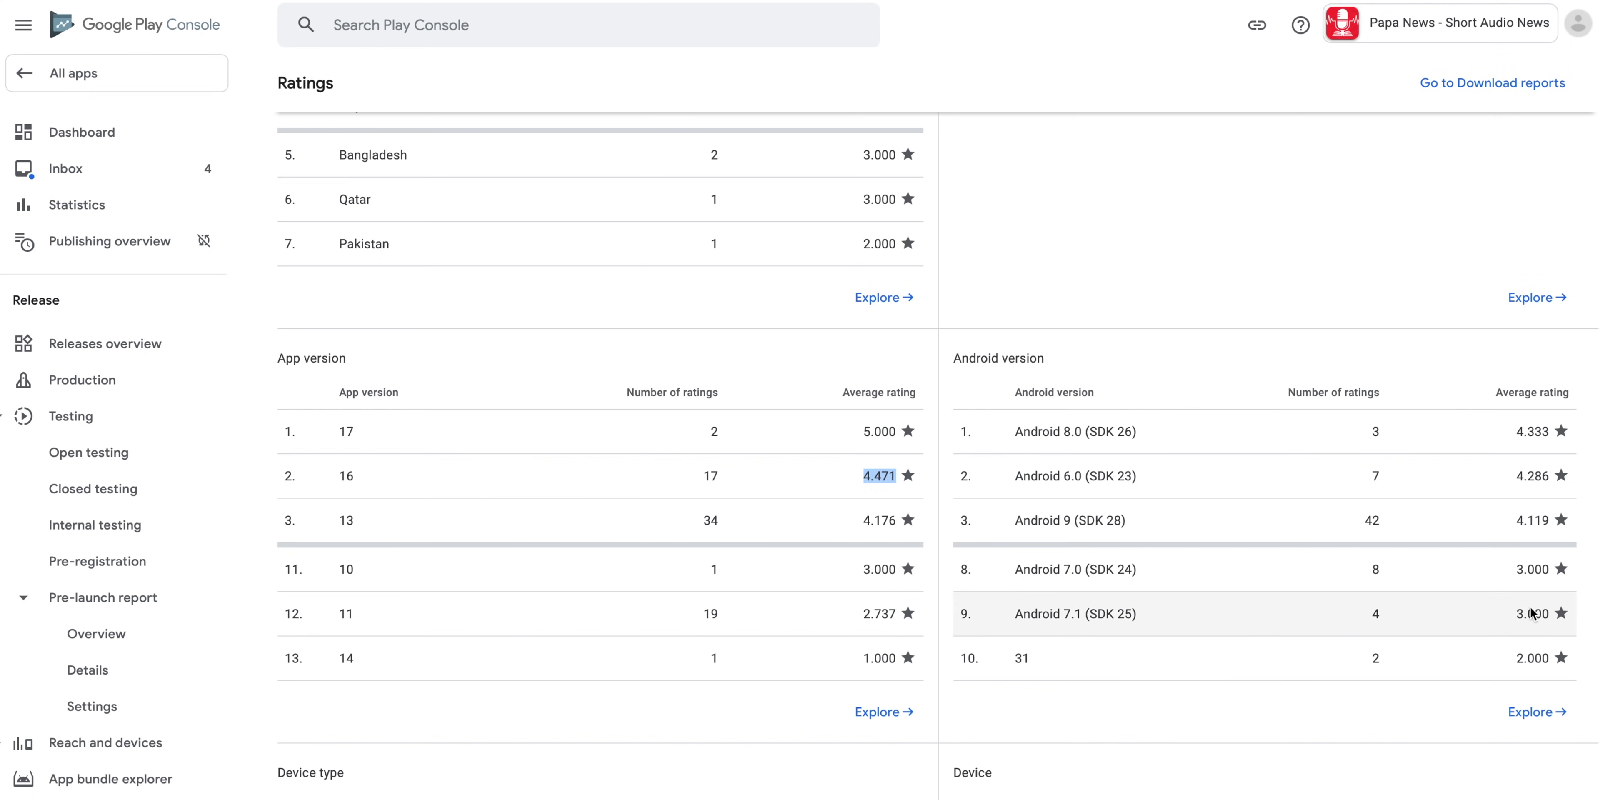
# Open the full Android version ratings breakdown and examine the Android 10 (SDK 29) row
pyautogui.click(1530, 728)
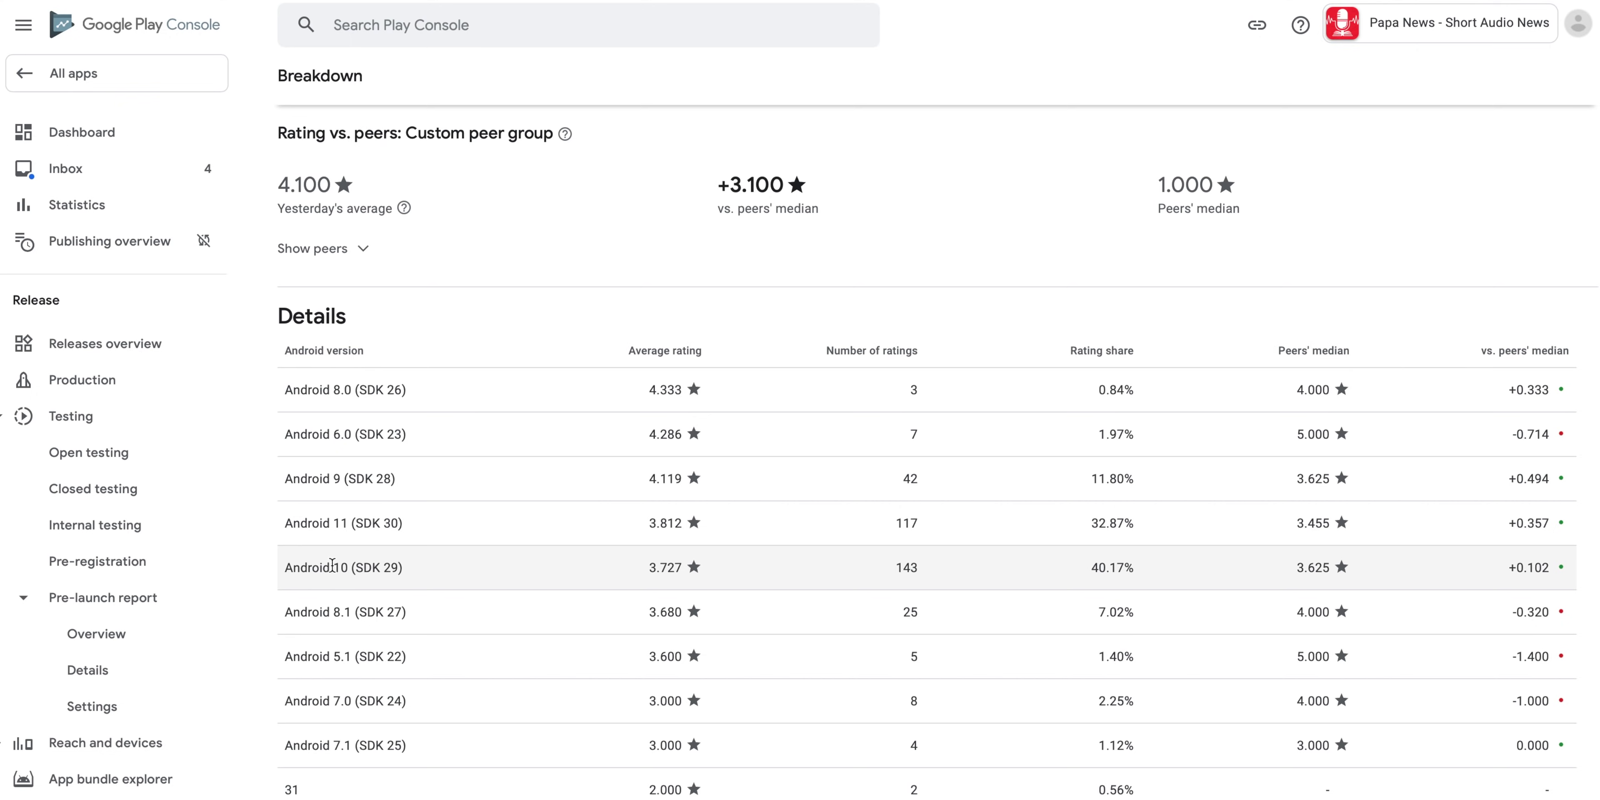
pyautogui.click(657, 570)
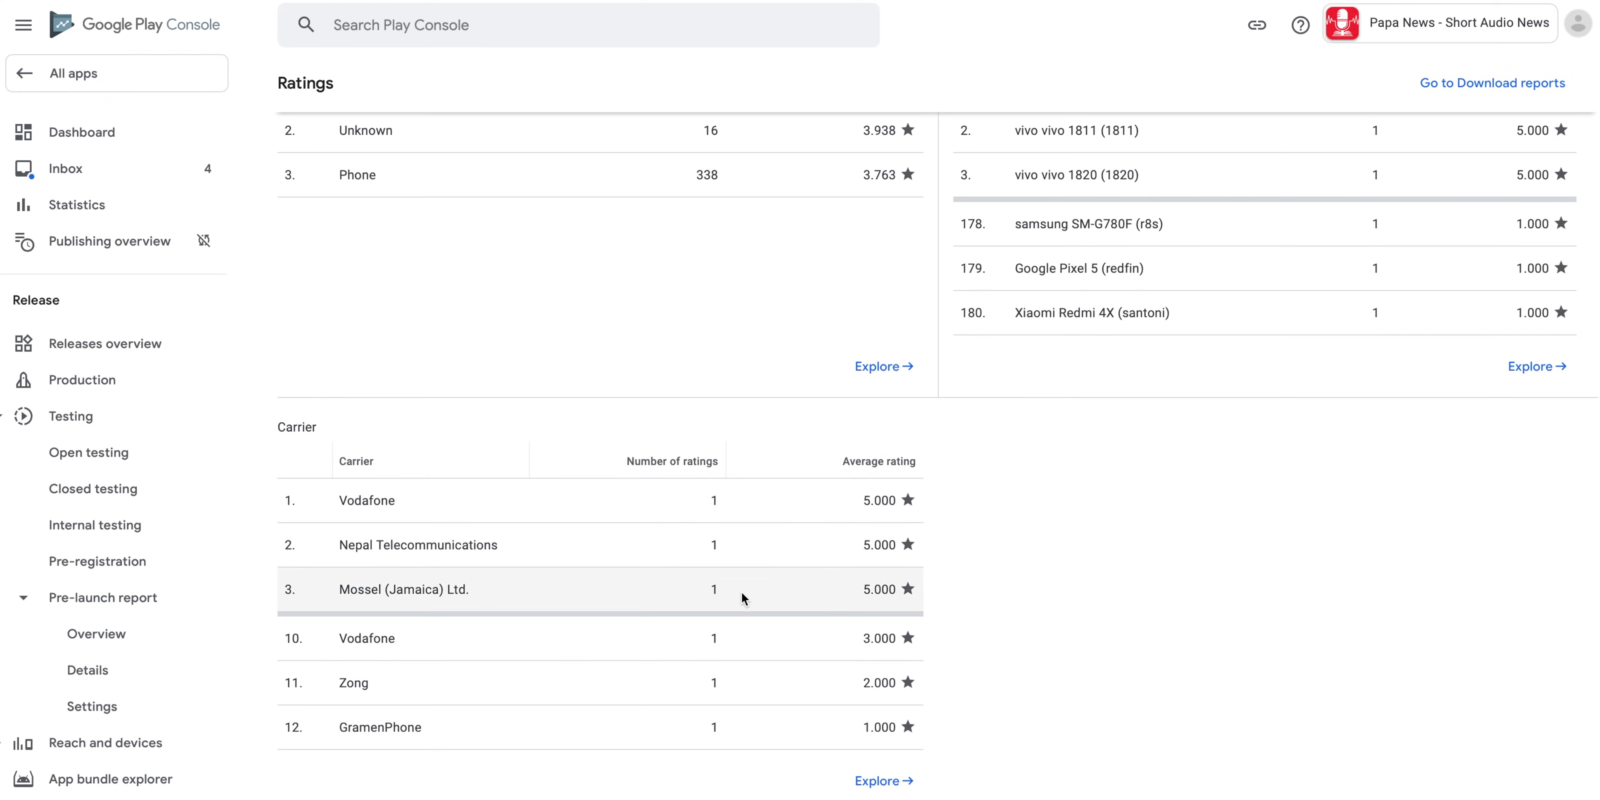
# Return to the Ratings page and examine the Device table, highlighting the vivo vivo 1820 (1820) entry
pyautogui.scroll(4, 1166, 469)
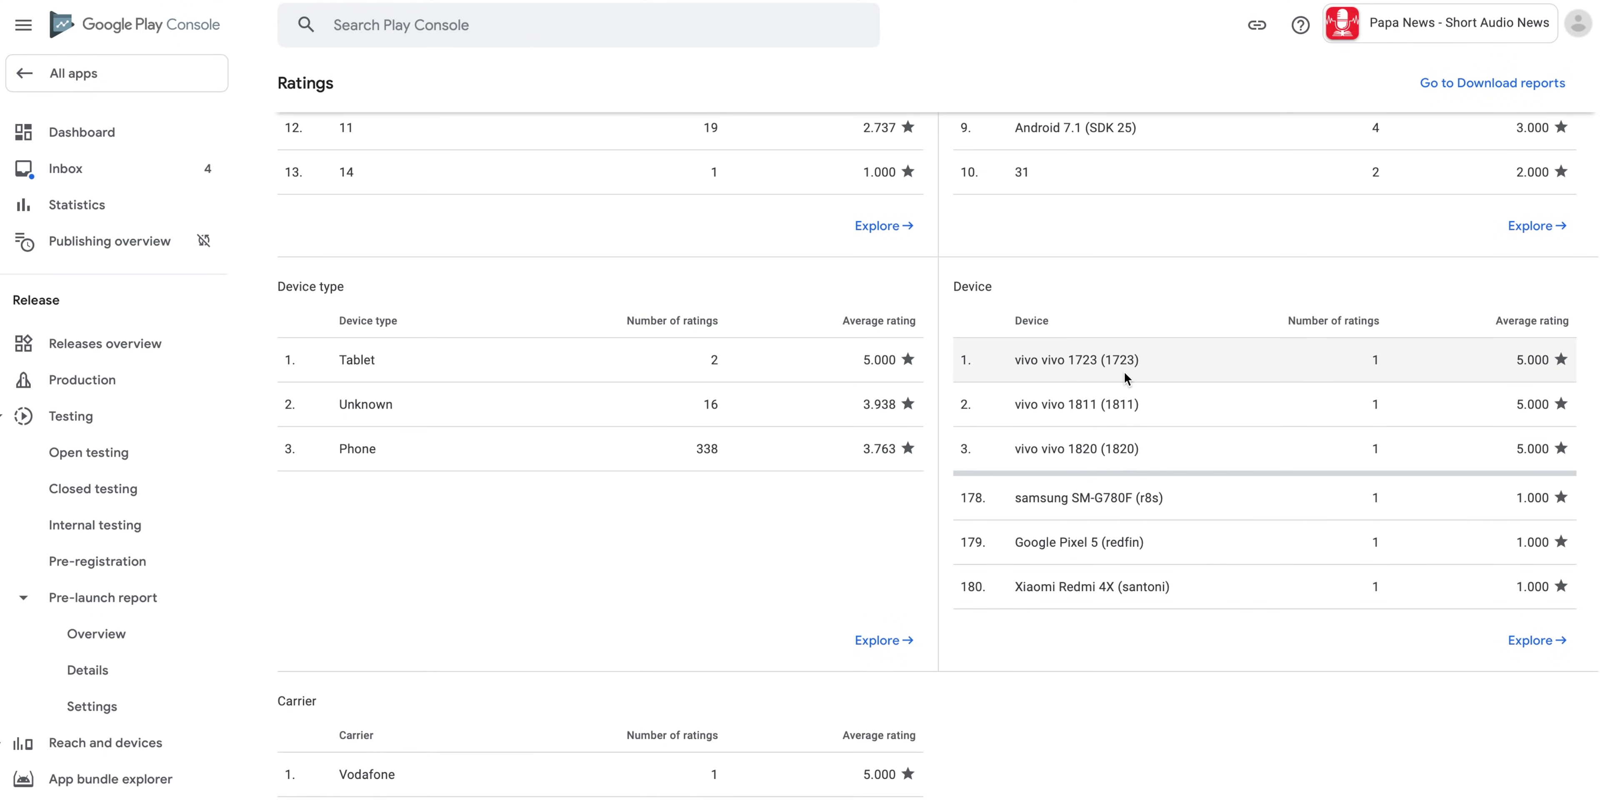
pyautogui.scroll(-1, 1116, 520)
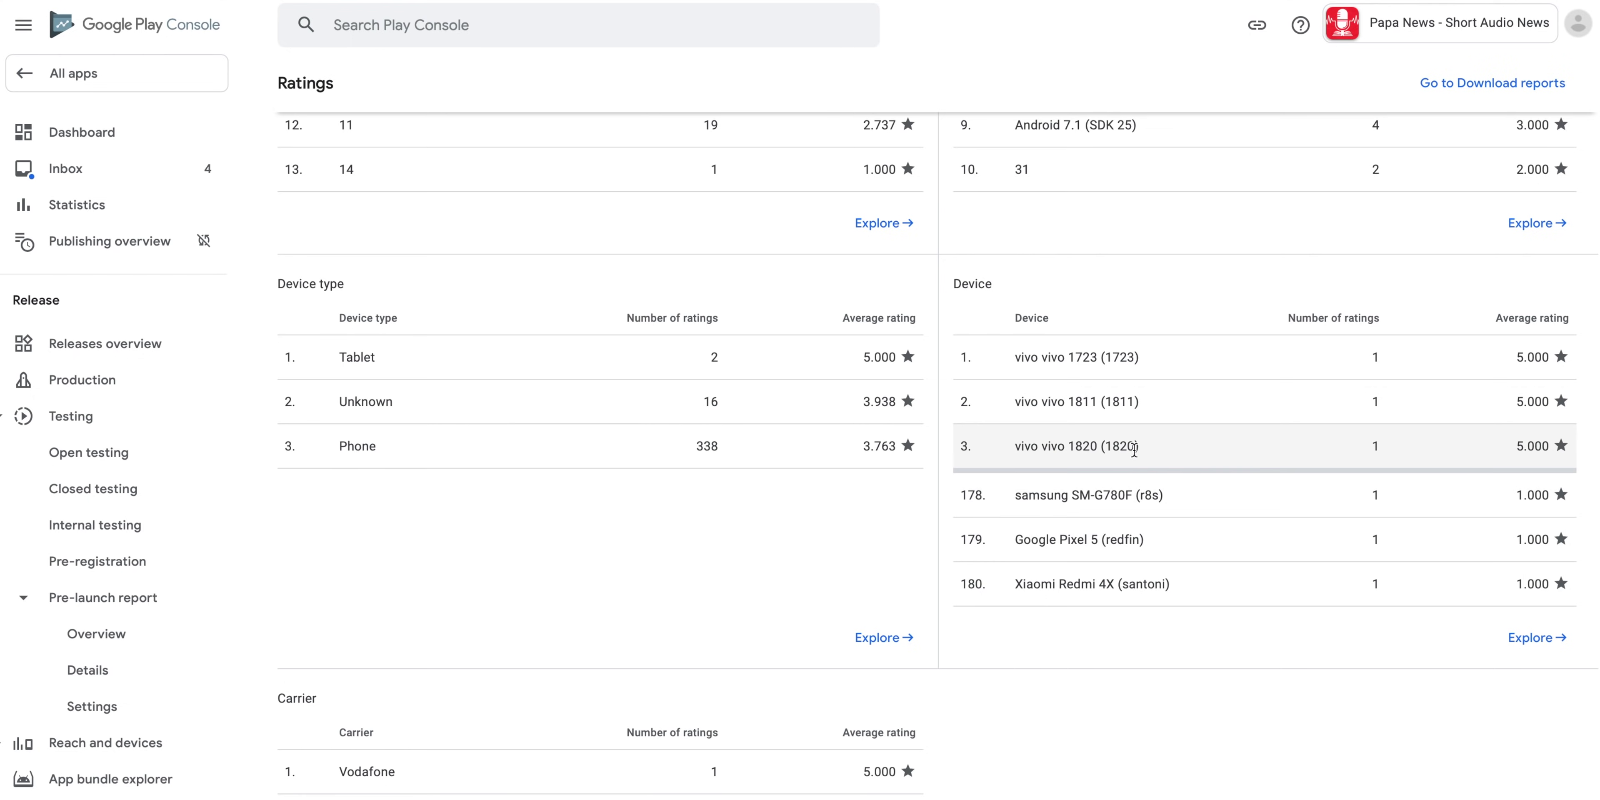
pyautogui.moveTo(1142, 443); pyautogui.dragTo(1012, 438)
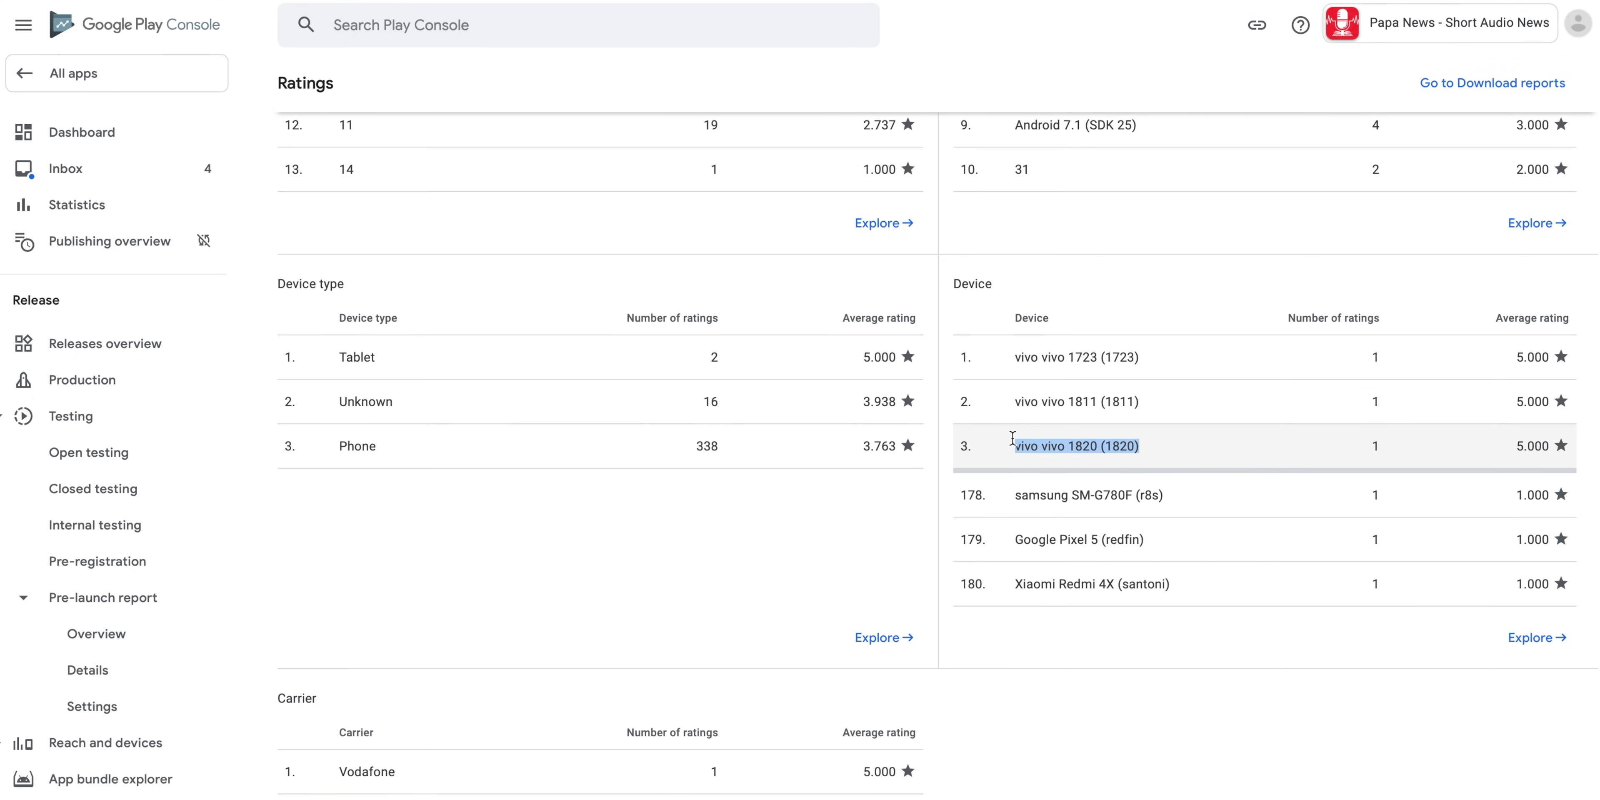
# Open the Reviews page under Ratings and reviews
pyautogui.scroll(-4, 745, 404)
pyautogui.scroll(-12, 93, 435)
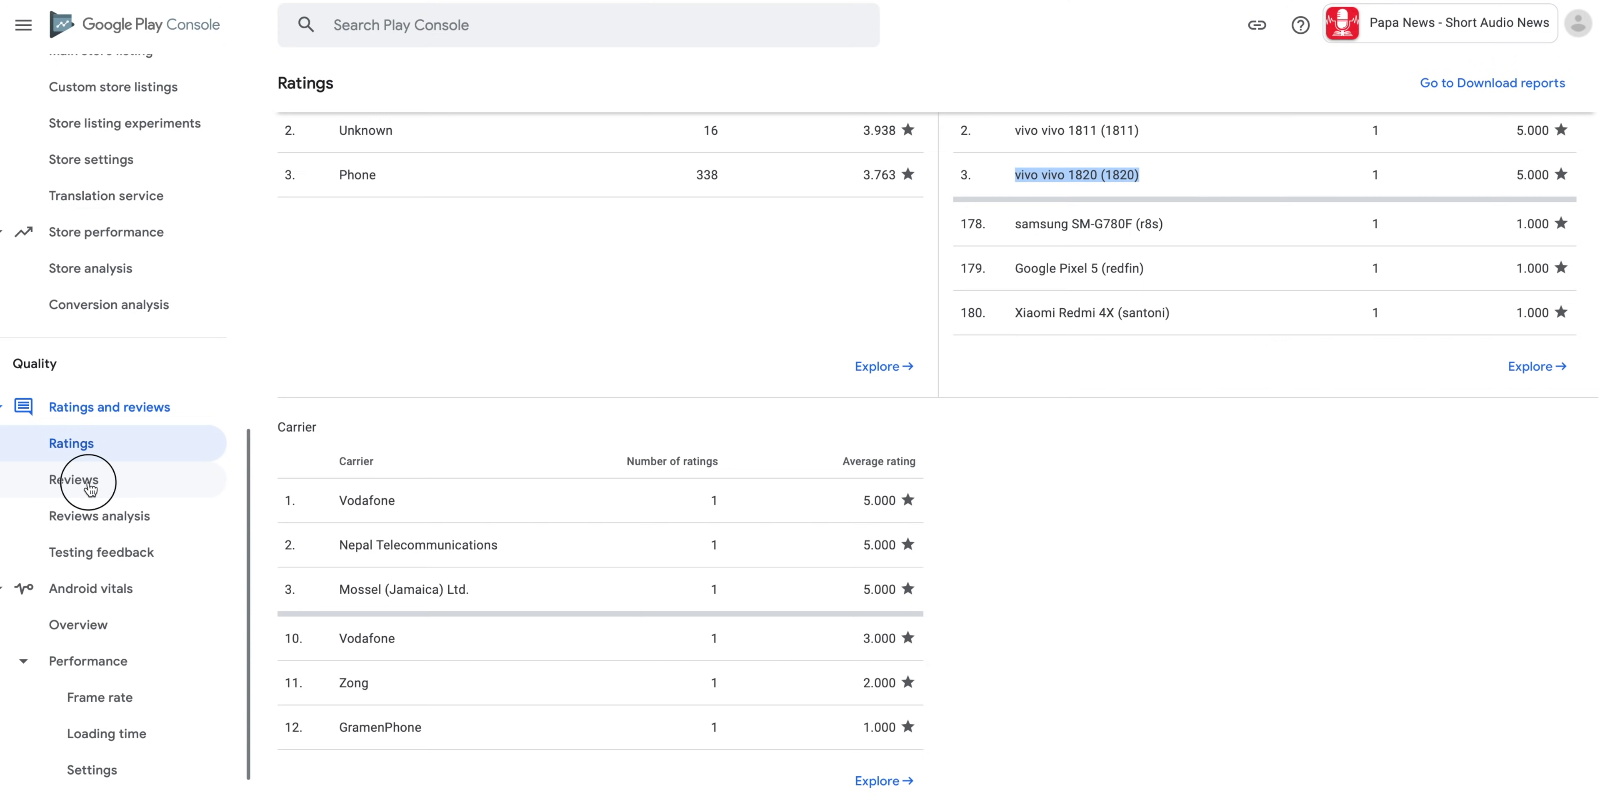
pyautogui.click(87, 480)
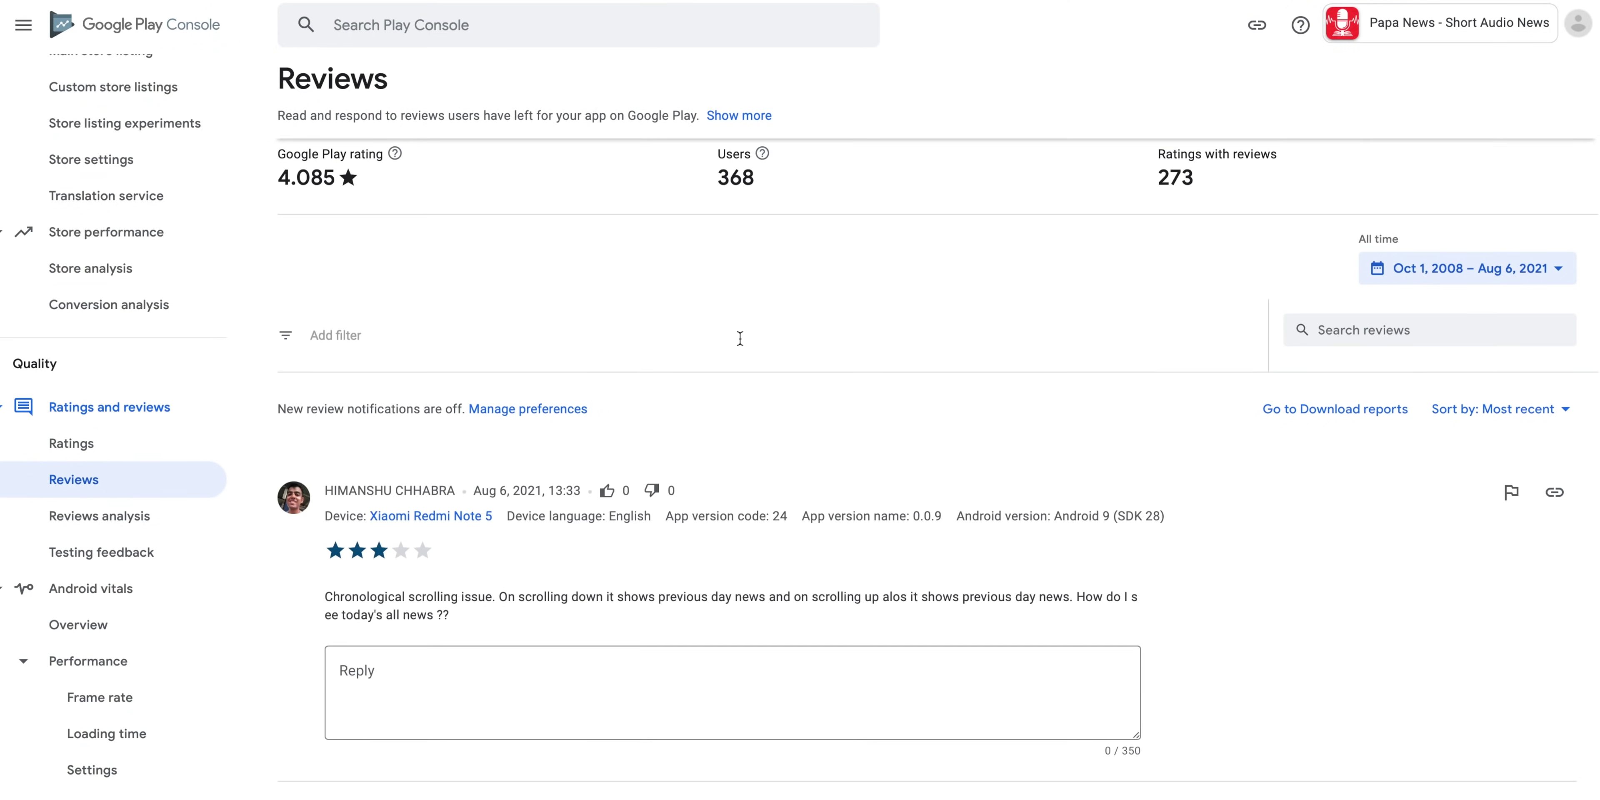
# Read the two Aug 6, 2021 reviews, highlighting text in the chronological scrolling complaint and the five-star review below it
pyautogui.scroll(-4, 684, 334)
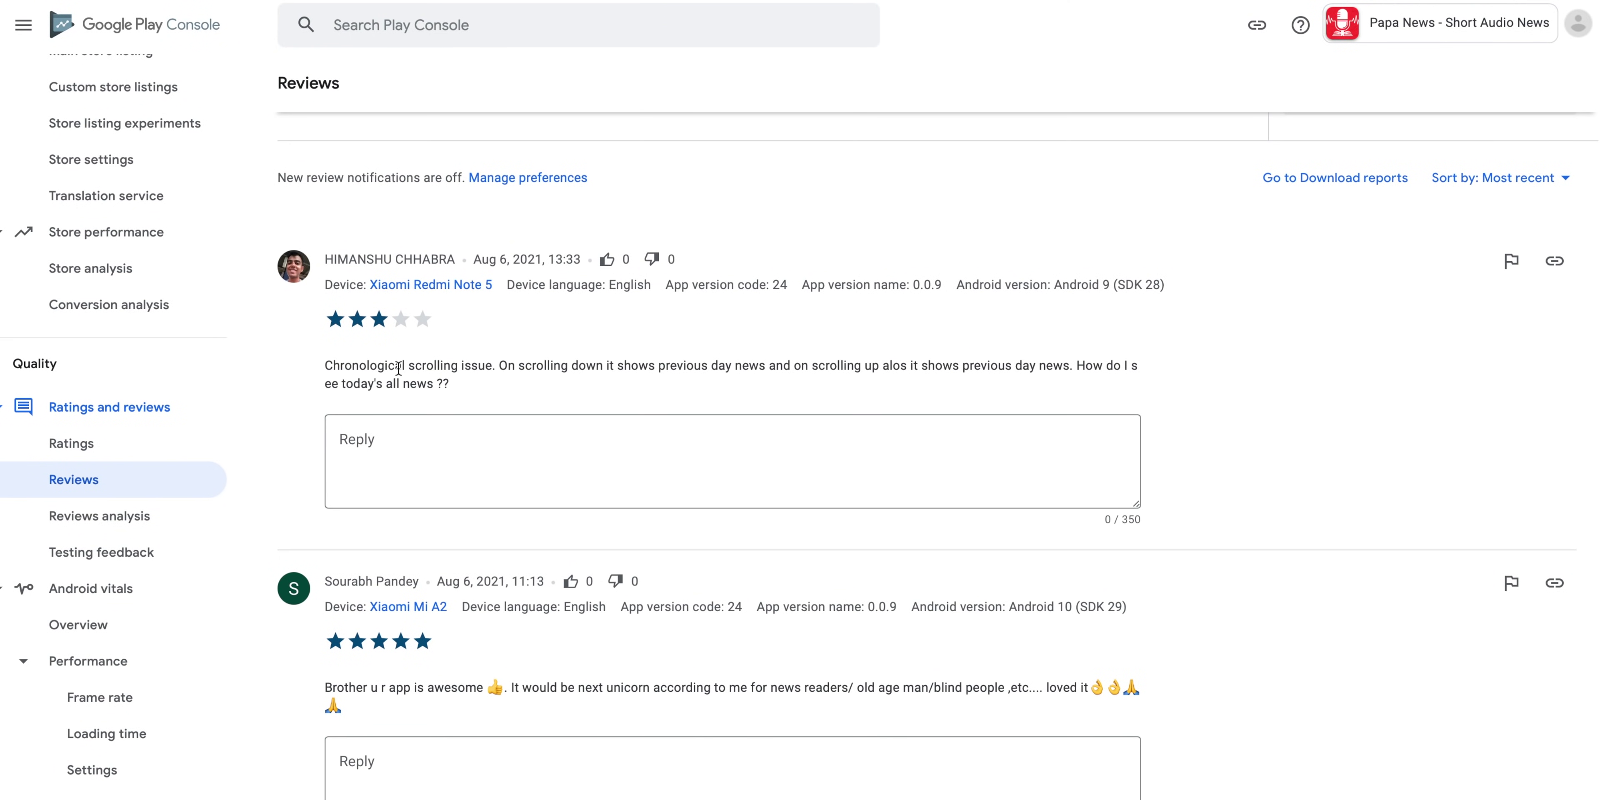
pyautogui.tripleClick(903, 366)
pyautogui.click(887, 362)
pyautogui.tripleClick(888, 362)
pyautogui.moveTo(865, 366); pyautogui.dragTo(859, 367)
pyautogui.scroll(-6, 860, 366)
pyautogui.doubleClick(682, 250)
pyautogui.doubleClick(626, 248)
# Read the Aug 5, 2021 reviews, highlighting words in the Xiaomi Redmi Note 4 user's comment about improving the UI
pyautogui.scroll(-5, 627, 247)
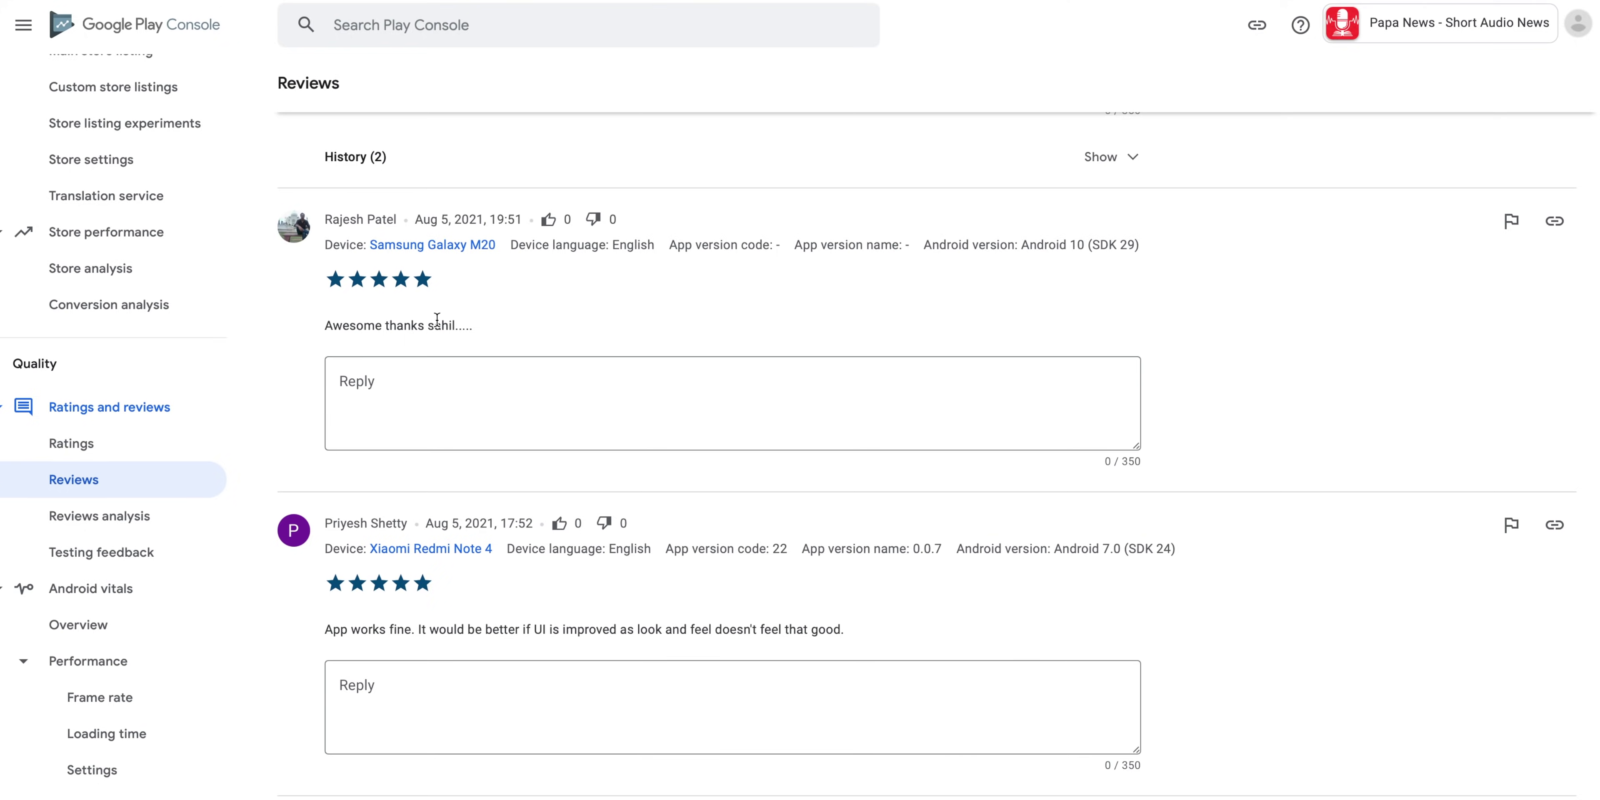
pyautogui.scroll(-5, 420, 320)
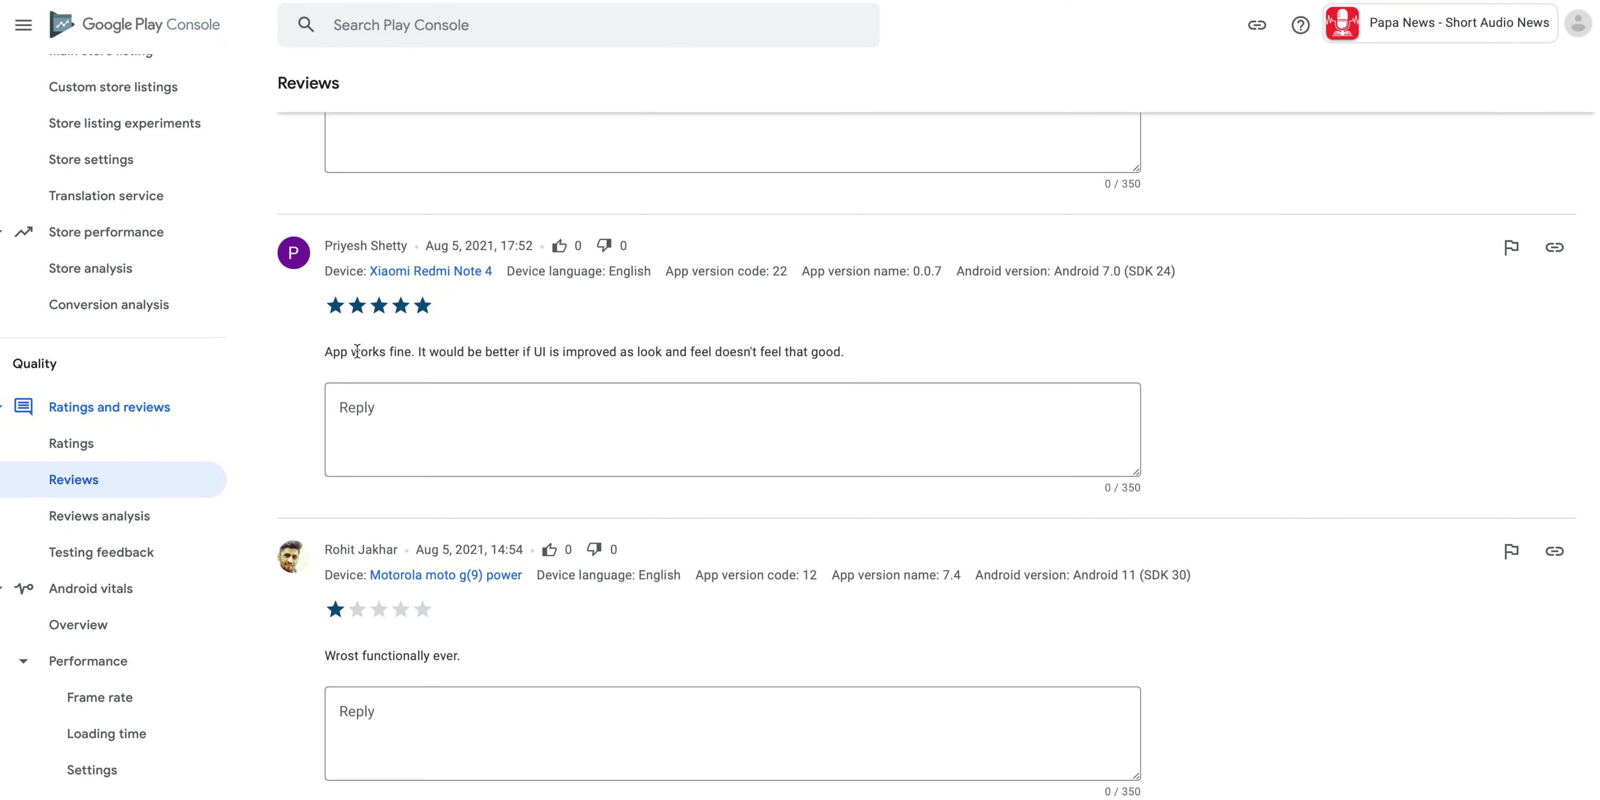
pyautogui.doubleClick(606, 348)
pyautogui.doubleClick(701, 352)
pyautogui.doubleClick(588, 352)
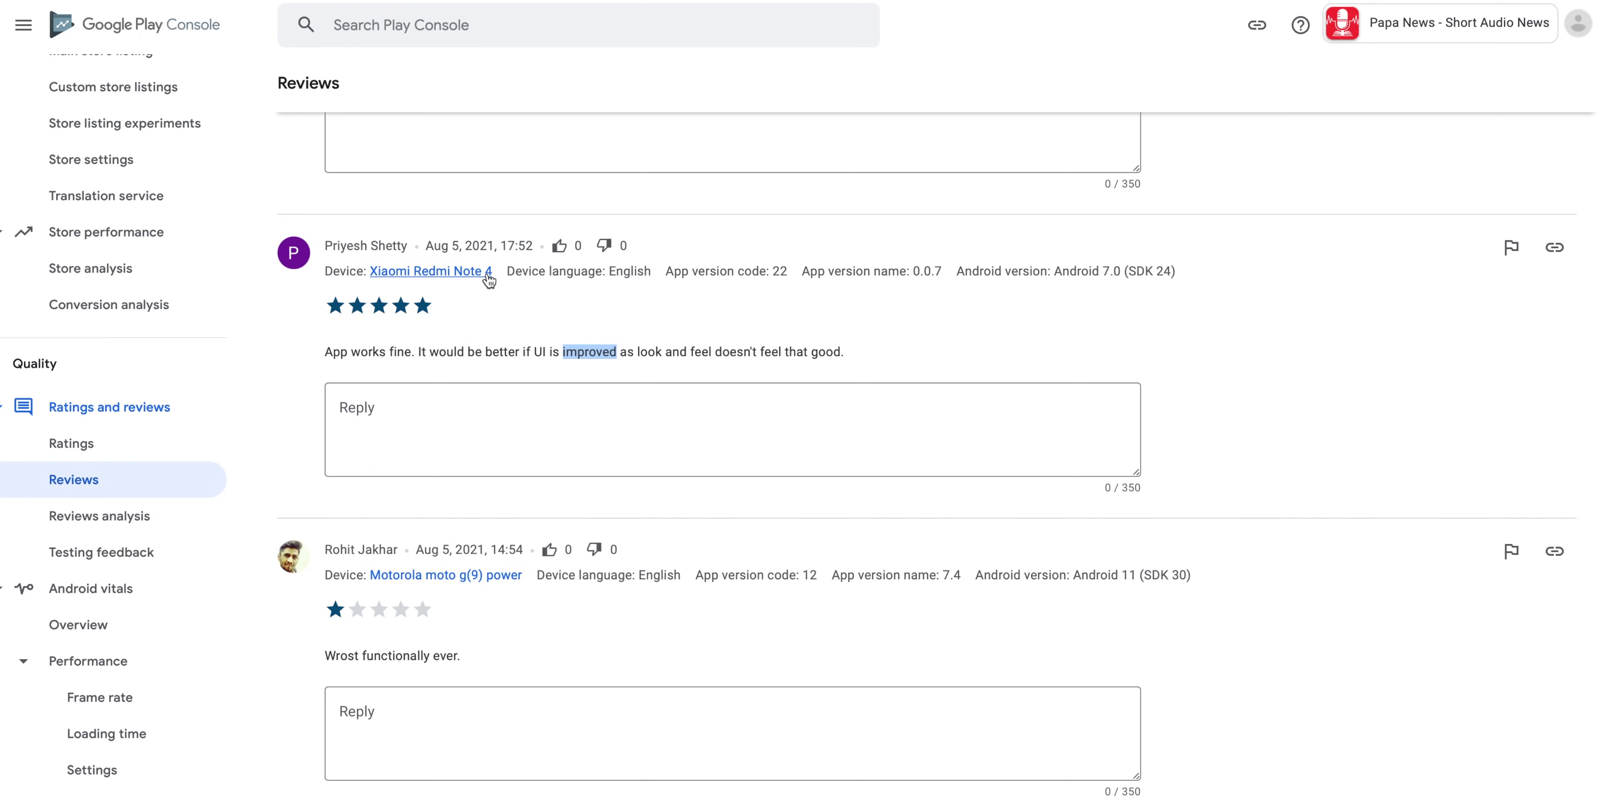
# Read the following low-star reviews, highlighting the Redmi Note 8 pro user's two-star comment "This app can improve"
pyautogui.scroll(-1, 457, 443)
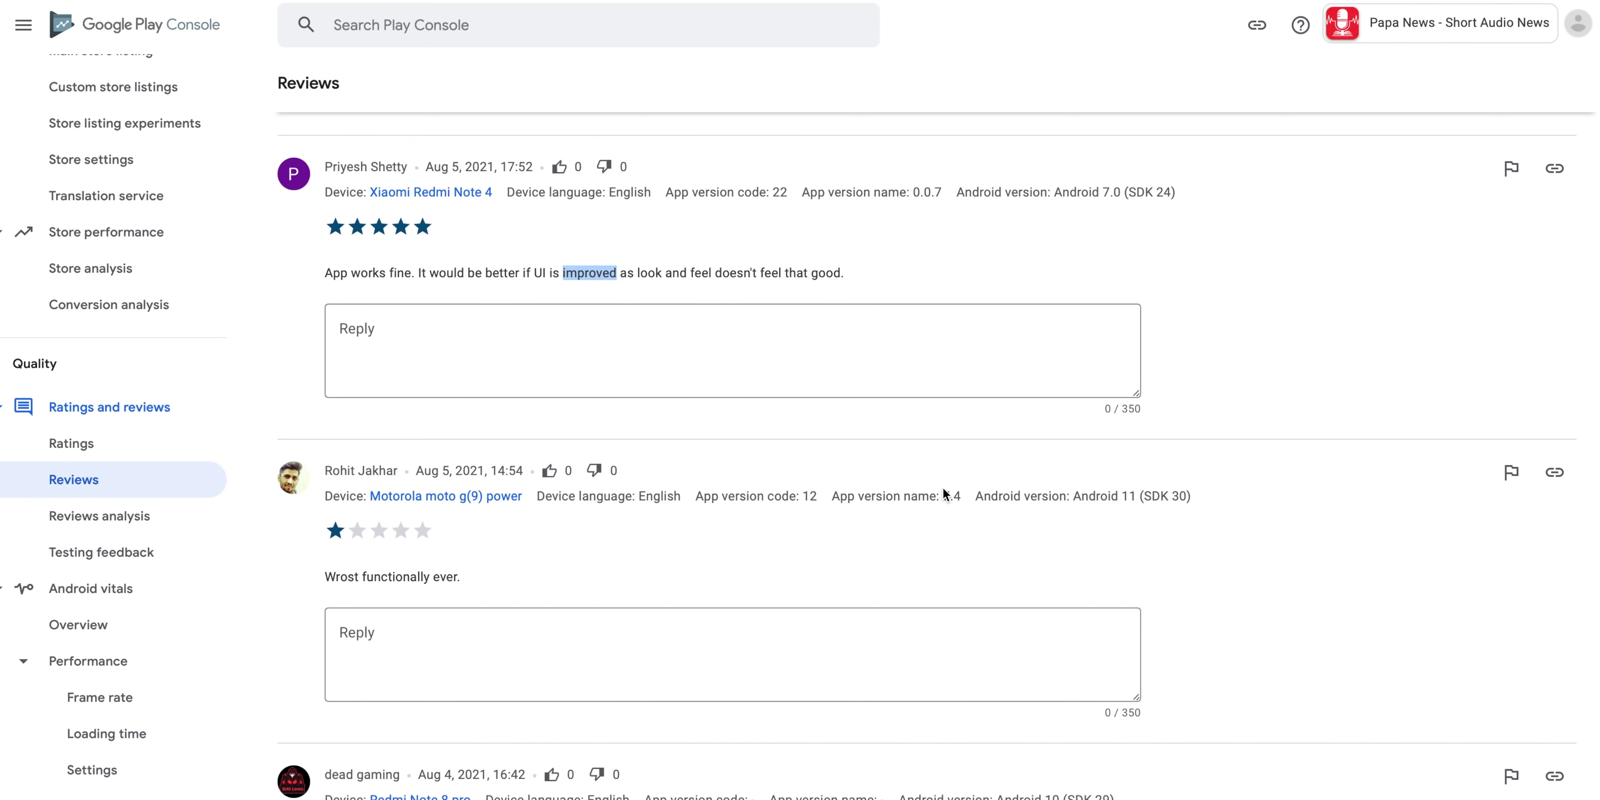
pyautogui.scroll(-5, 943, 493)
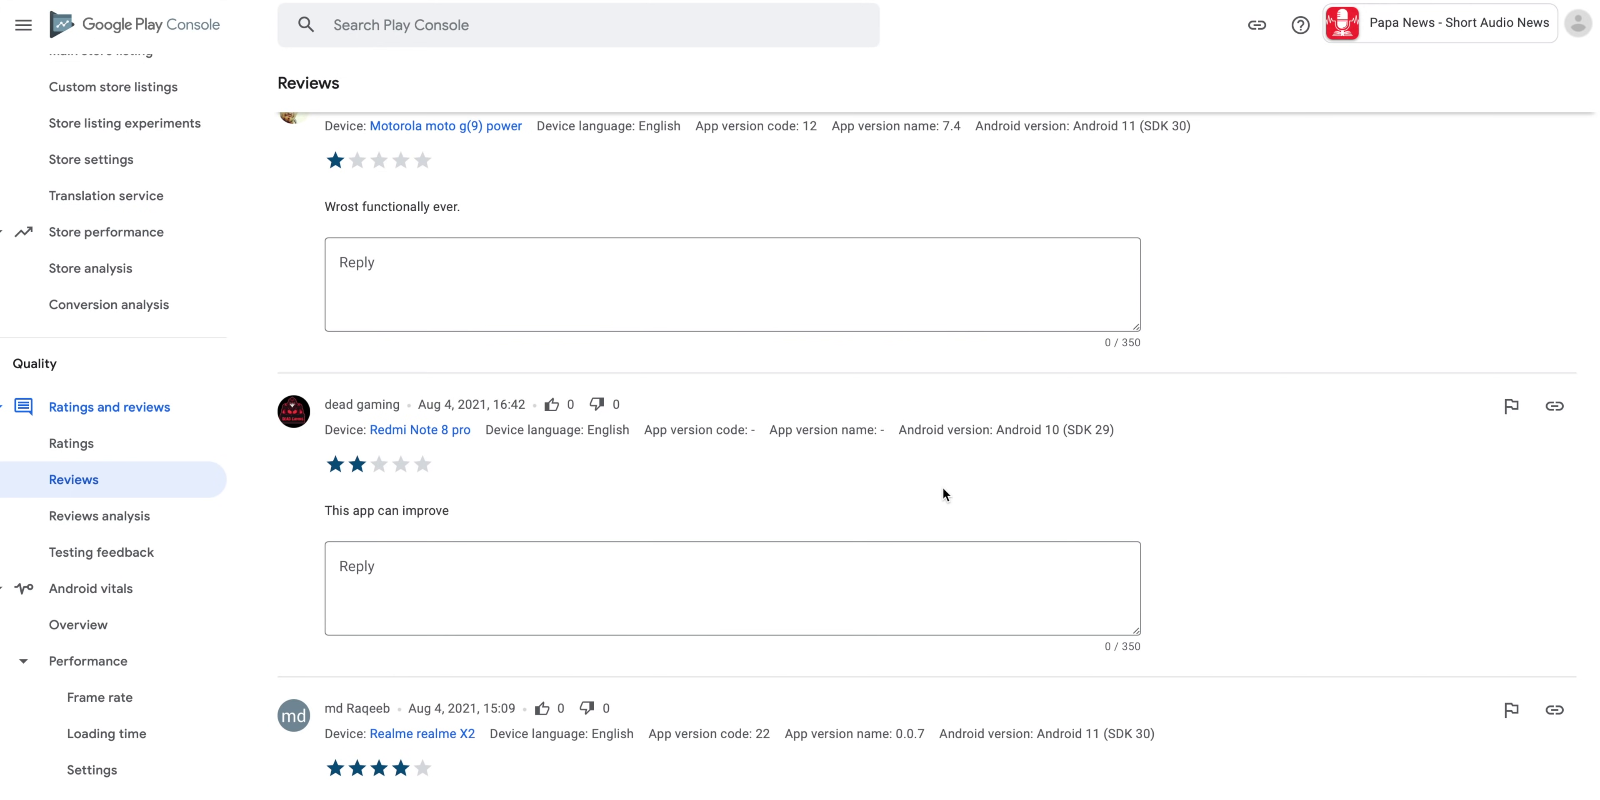
pyautogui.scroll(-3, 942, 494)
pyautogui.tripleClick(391, 327)
pyautogui.tripleClick(339, 325)
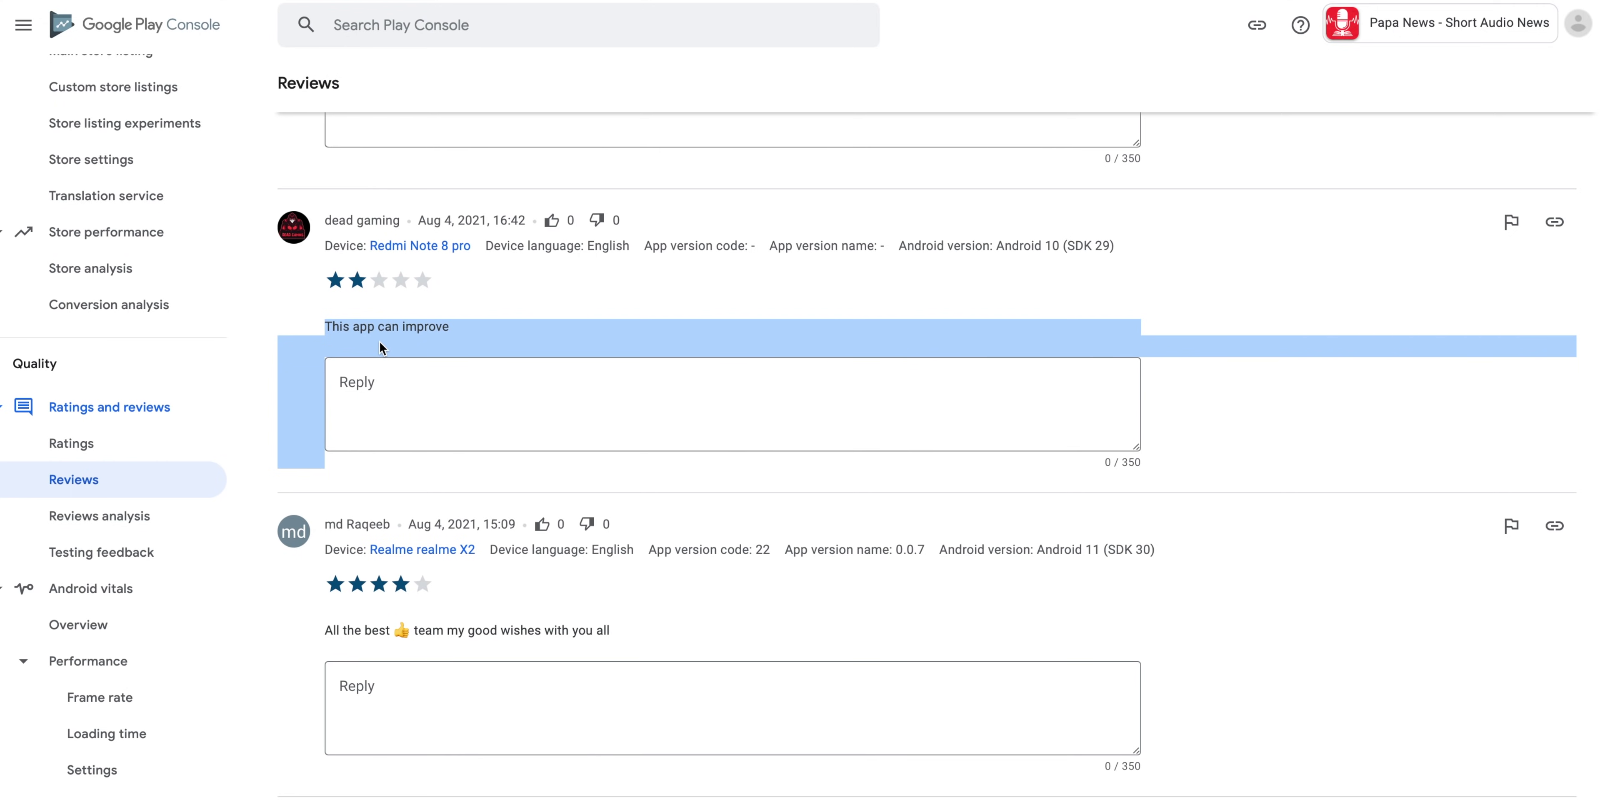
# Read the Aug 4, 2021 reviews from the Realme X2 and POCO M2 users, highlighting their comments
pyautogui.scroll(-4, 379, 347)
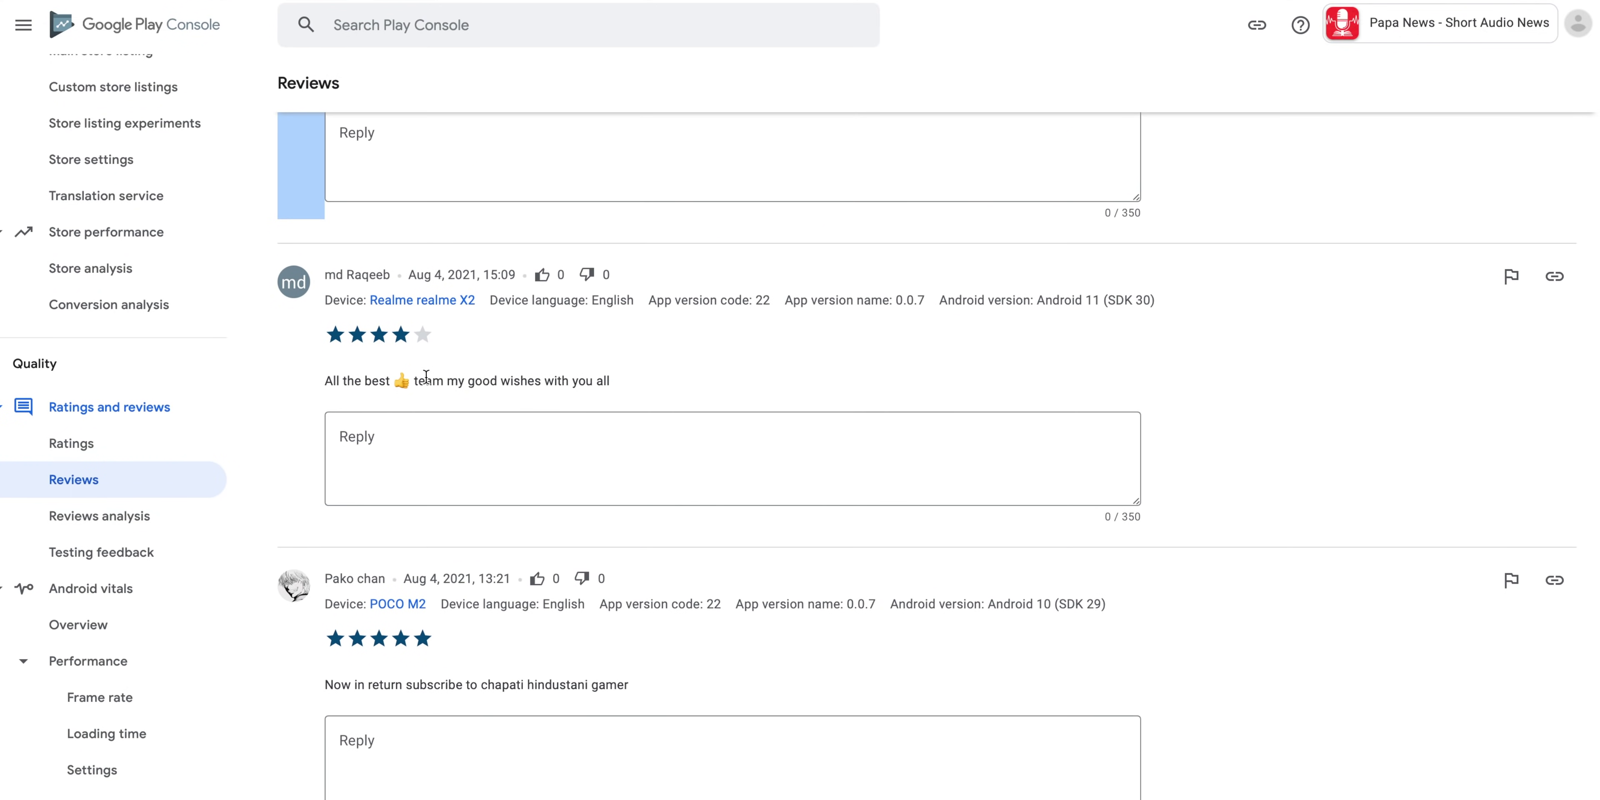
pyautogui.tripleClick(426, 377)
pyautogui.doubleClick(458, 377)
pyautogui.tripleClick(457, 377)
pyautogui.scroll(-5, 429, 385)
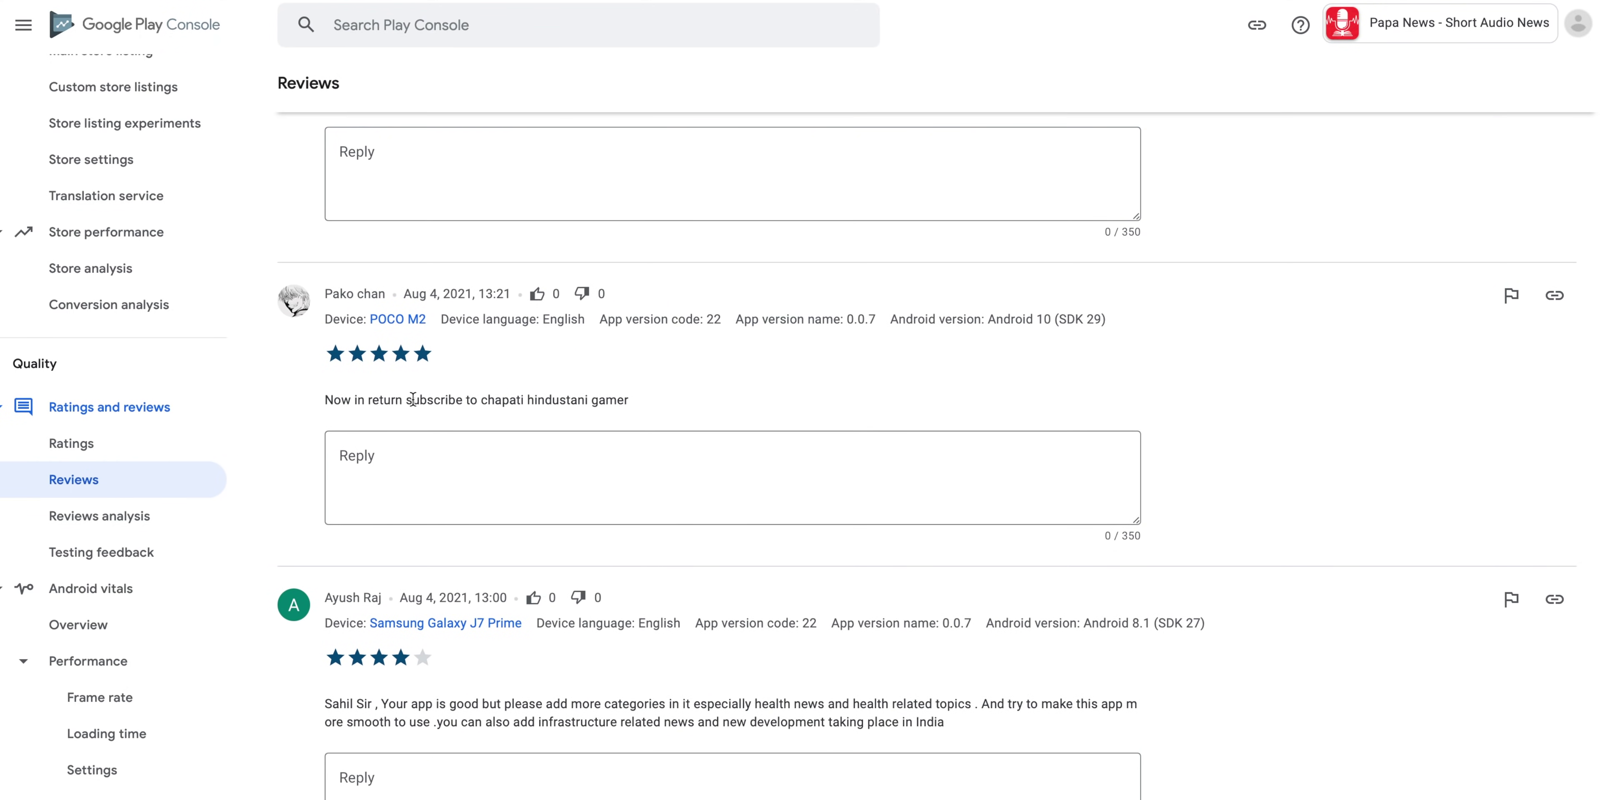
pyautogui.moveTo(413, 400); pyautogui.dragTo(605, 400)
# Read the Samsung Galaxy J7 Prime user's four-star review, highlighting the requests for more categories and smoother use
pyautogui.scroll(-6, 604, 403)
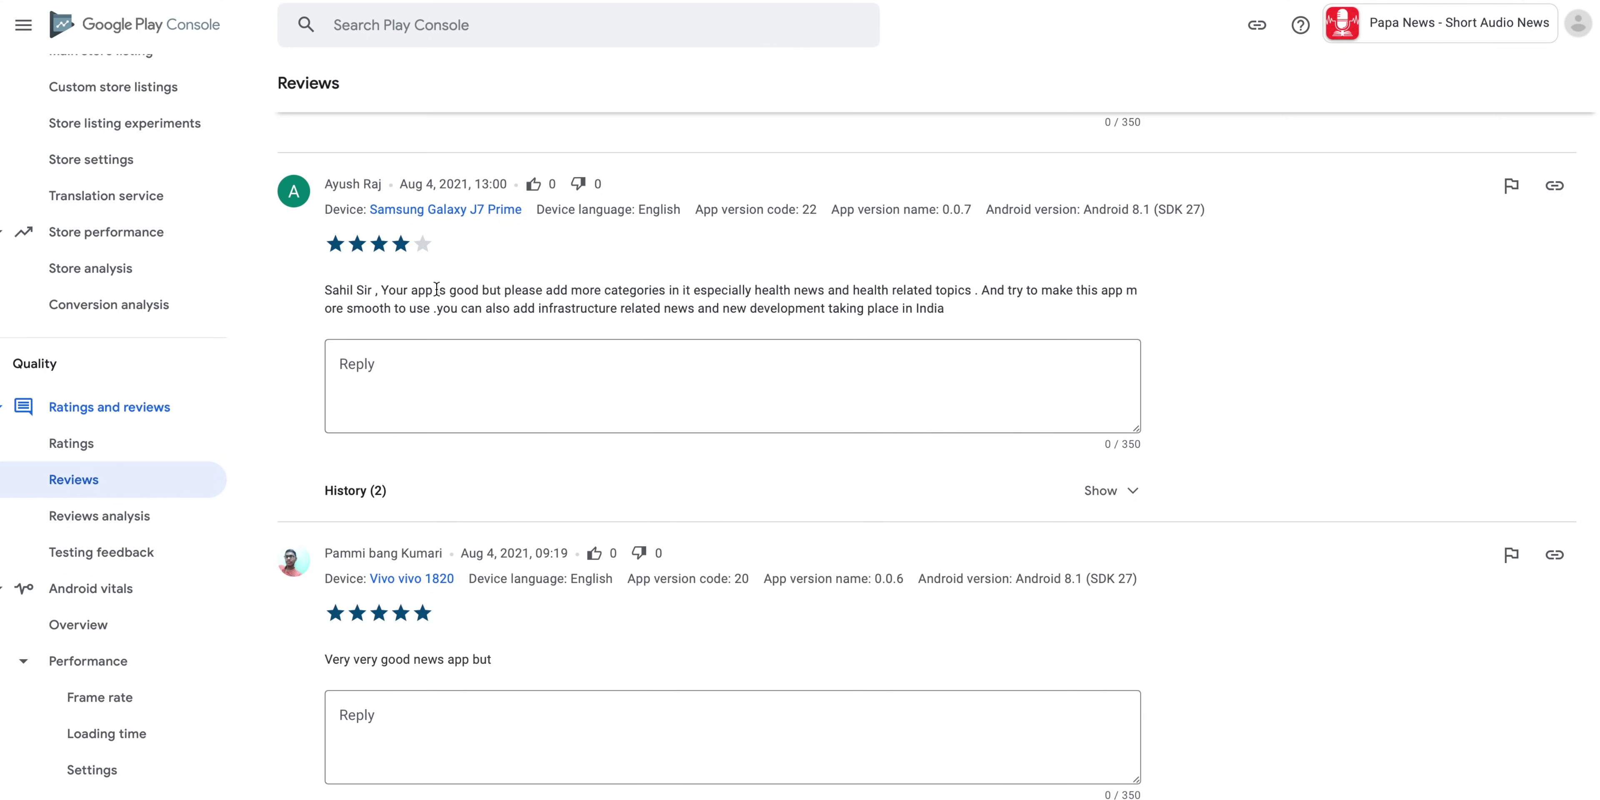
pyautogui.moveTo(438, 289); pyautogui.dragTo(827, 290)
pyautogui.moveTo(1018, 290); pyautogui.dragTo(408, 309)
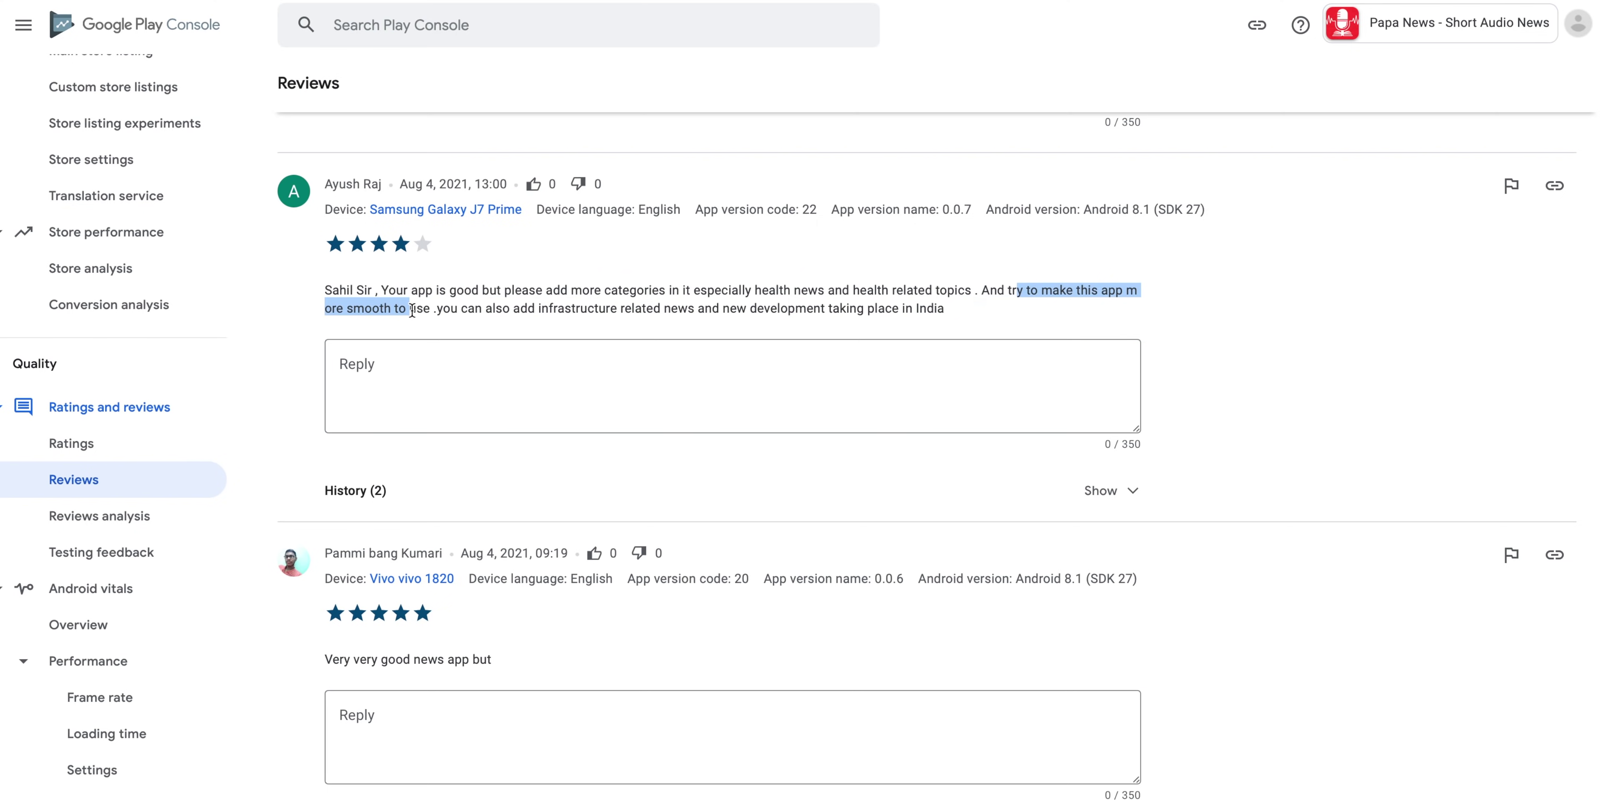
# Read the rest of the Samsung Galaxy J7 Prime user's comment, highlighting the request for infrastructure related news
pyautogui.moveTo(528, 308); pyautogui.dragTo(678, 309)
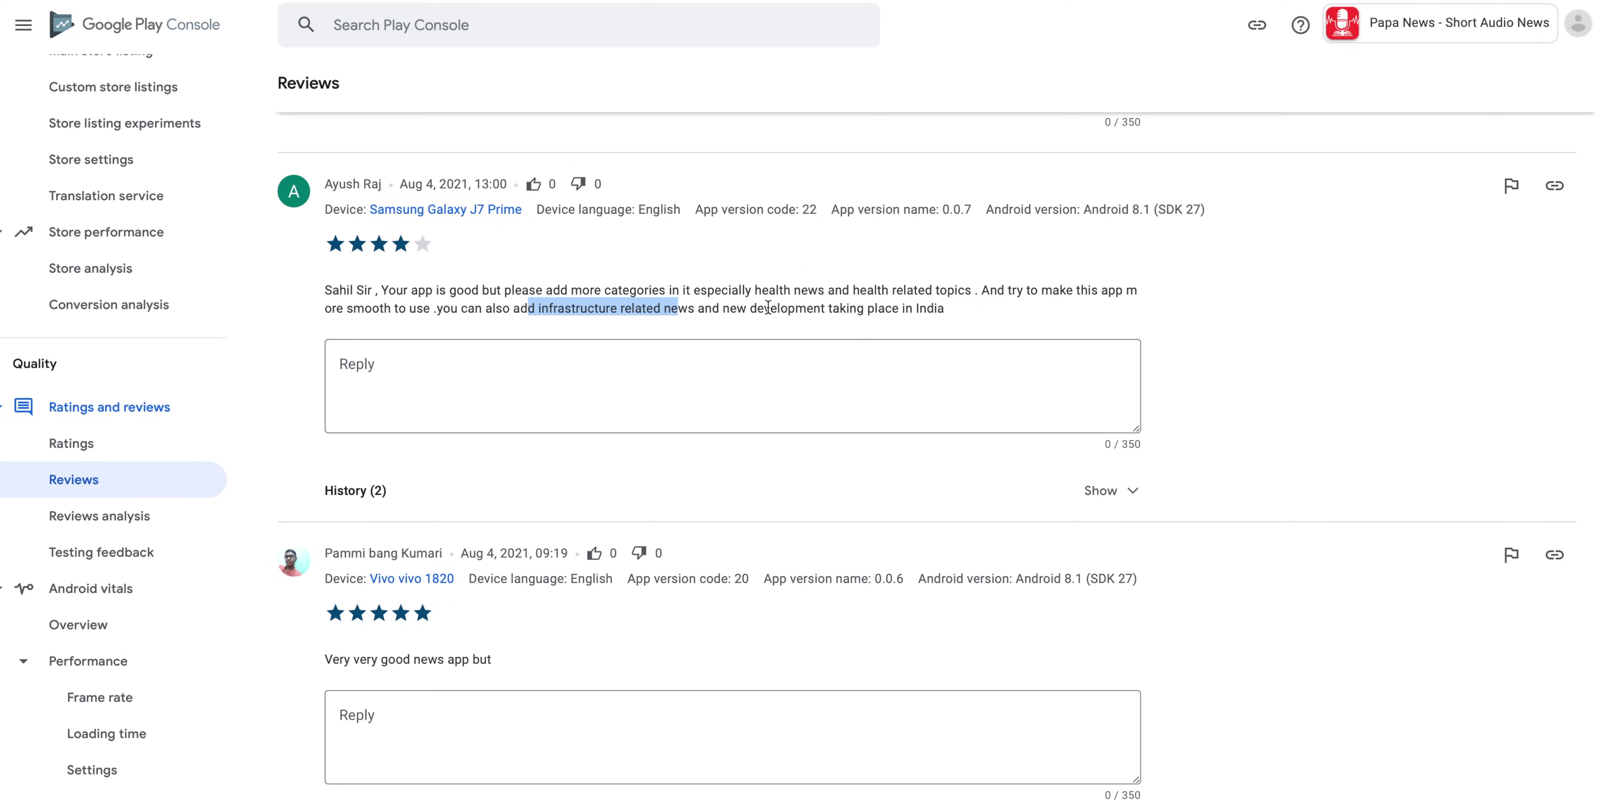
pyautogui.click(935, 314)
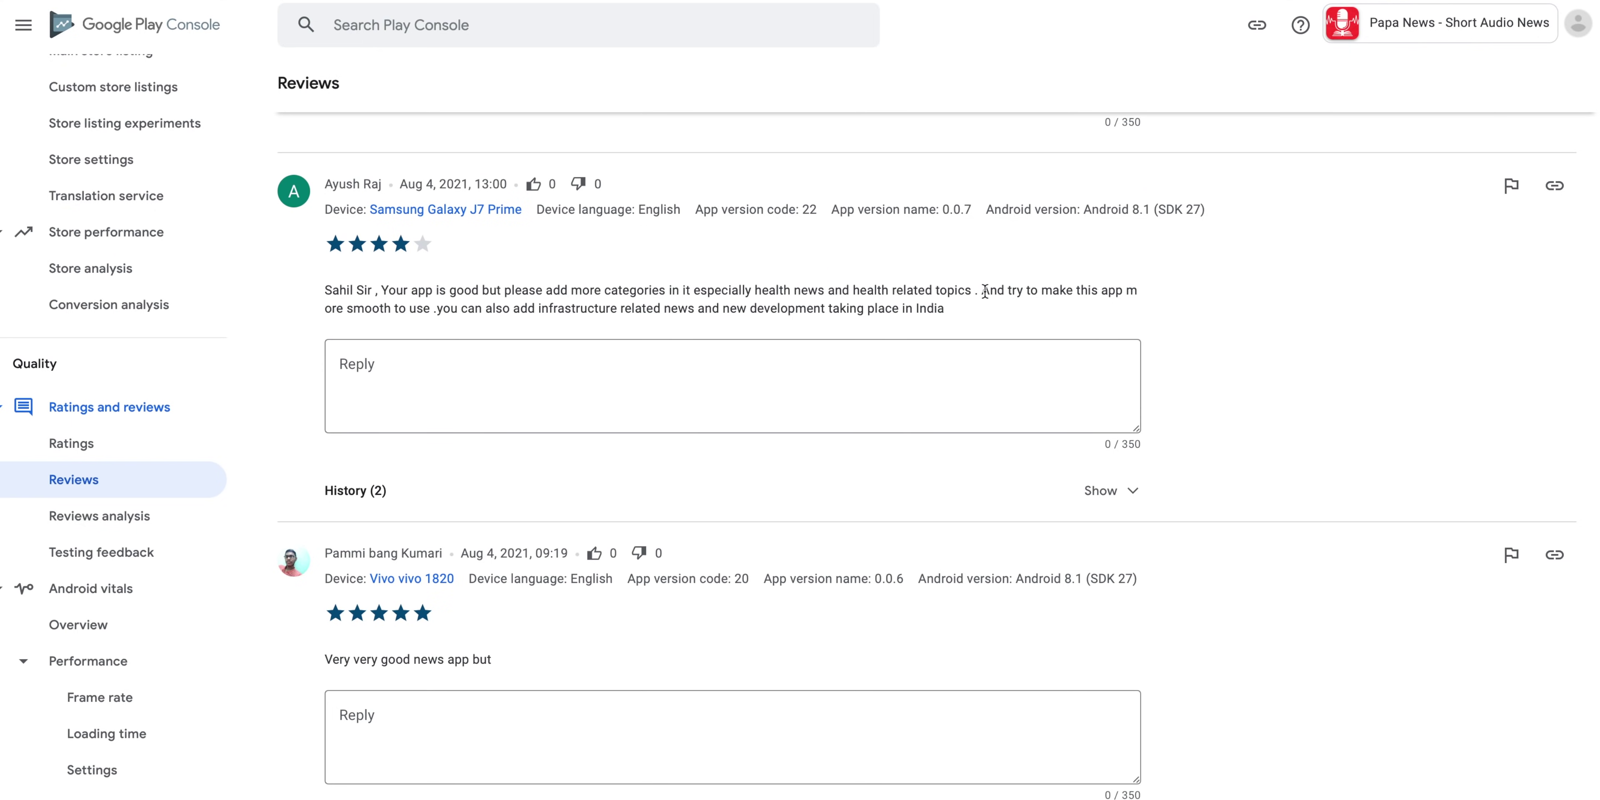
pyautogui.moveTo(982, 290); pyautogui.dragTo(991, 295)
pyautogui.scroll(-2, 992, 296)
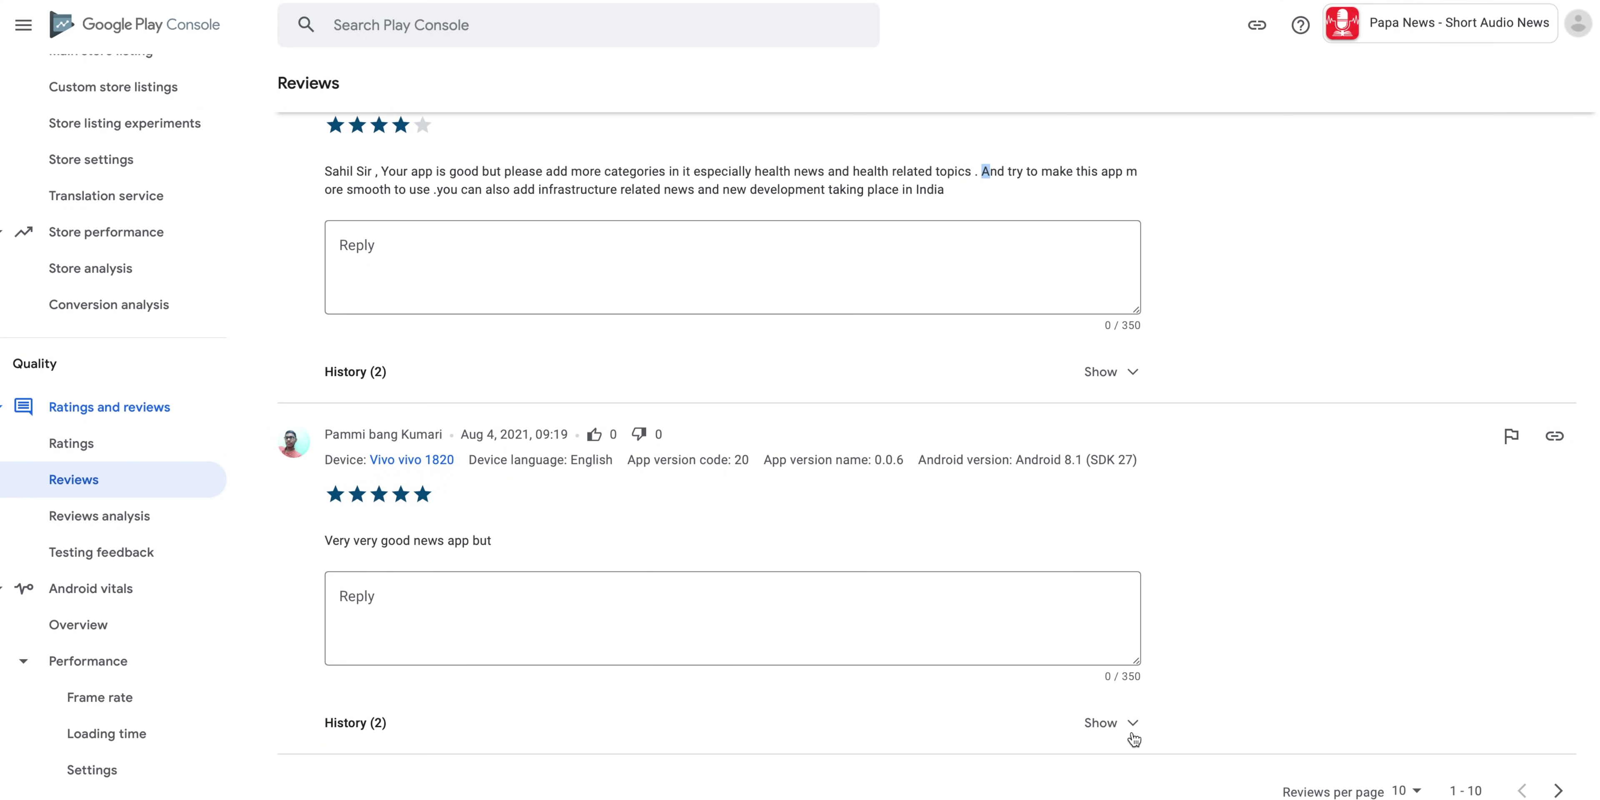
# Load reviews beyond the first ten and find the Vivo 1716 user's two-star comment, highlighting the words "load info"
pyautogui.hotkey('ctrl', 'r')
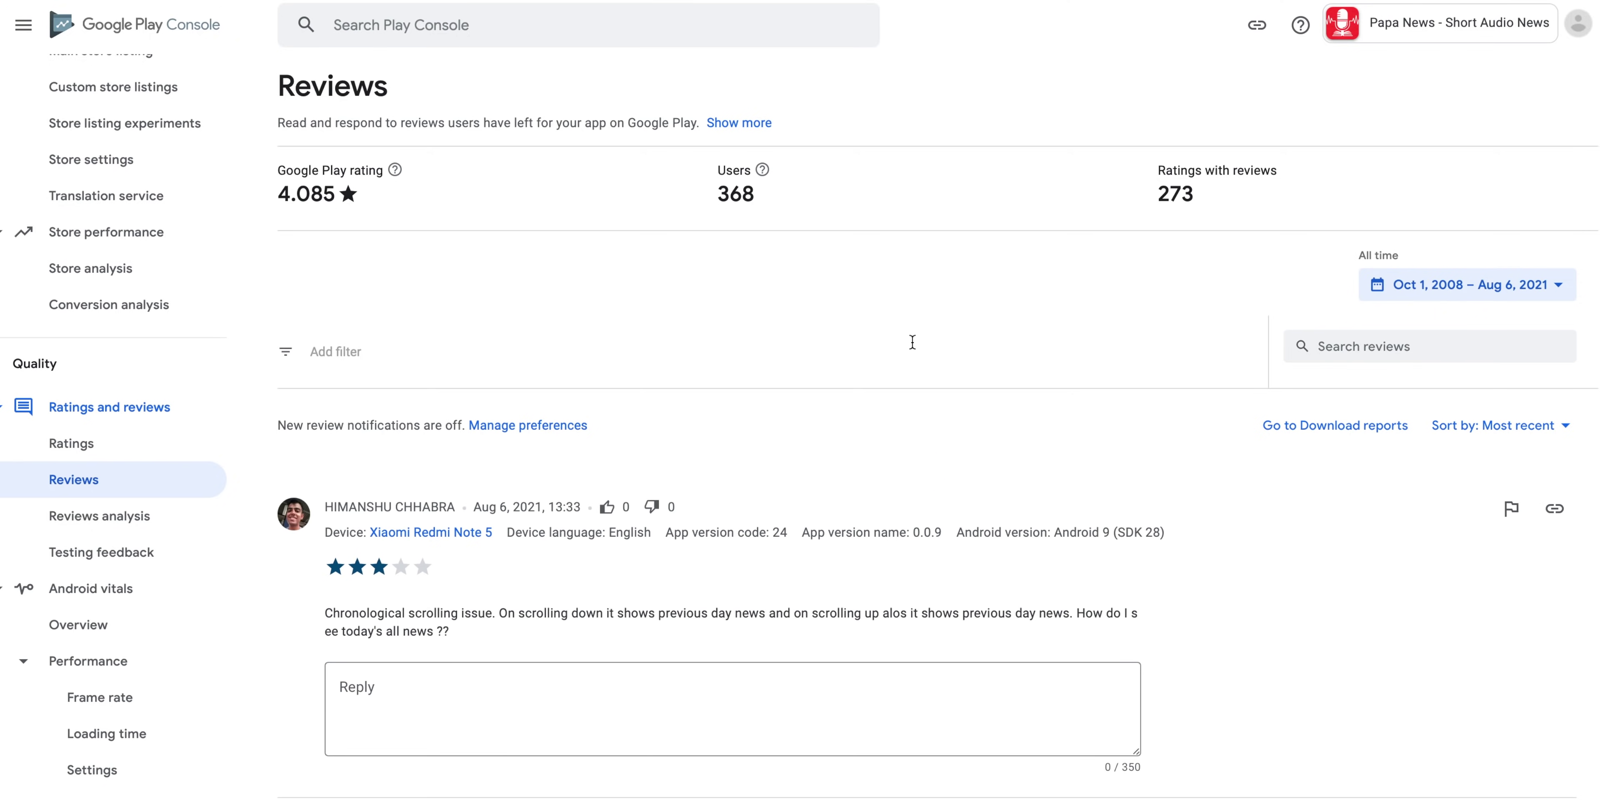
pyautogui.scroll(-10, 913, 342)
pyautogui.scroll(-20, 912, 342)
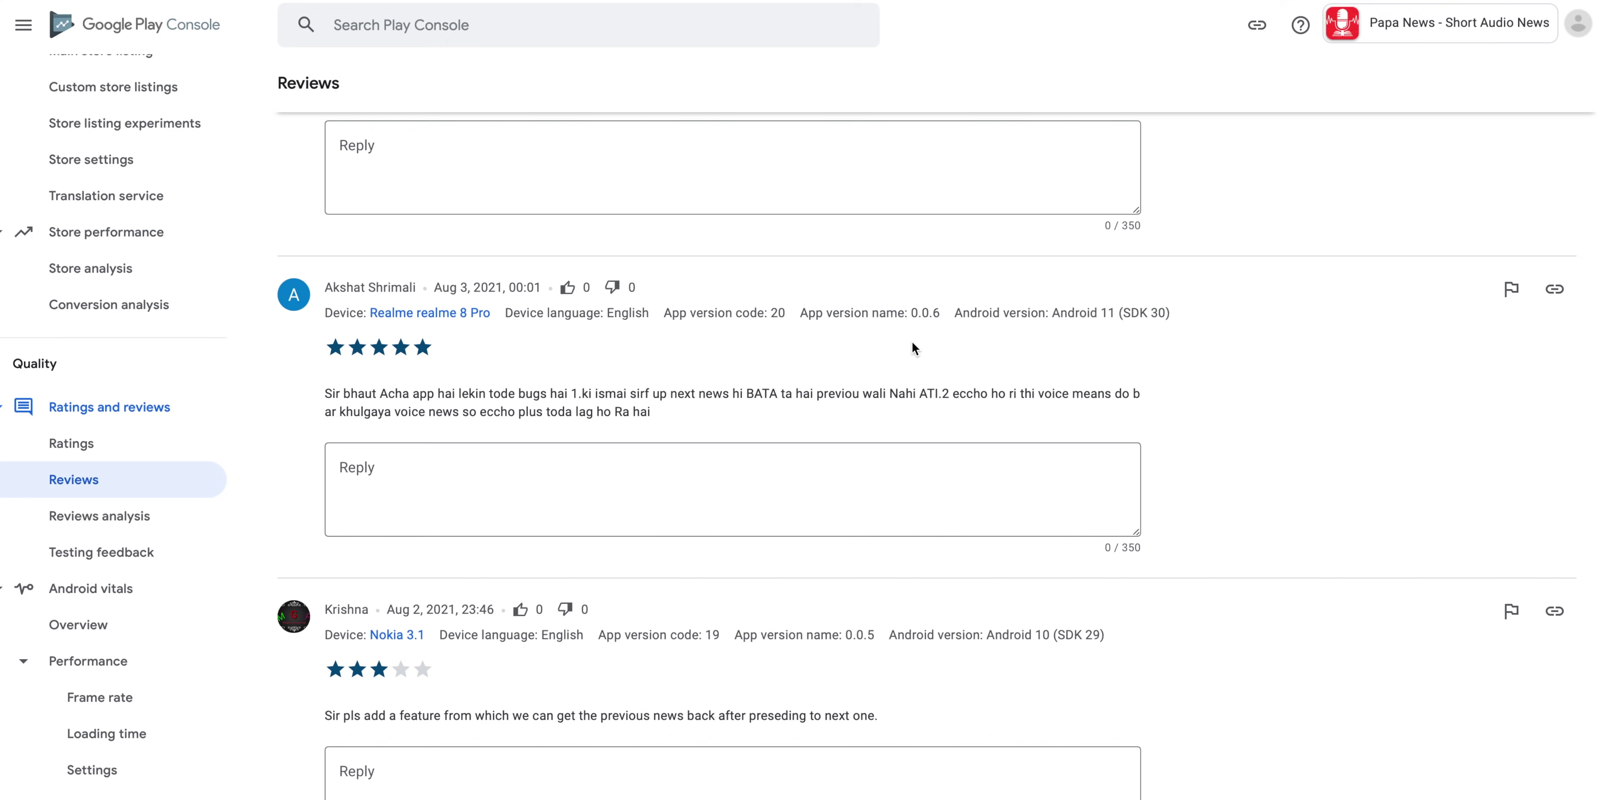
pyautogui.scroll(10, 912, 346)
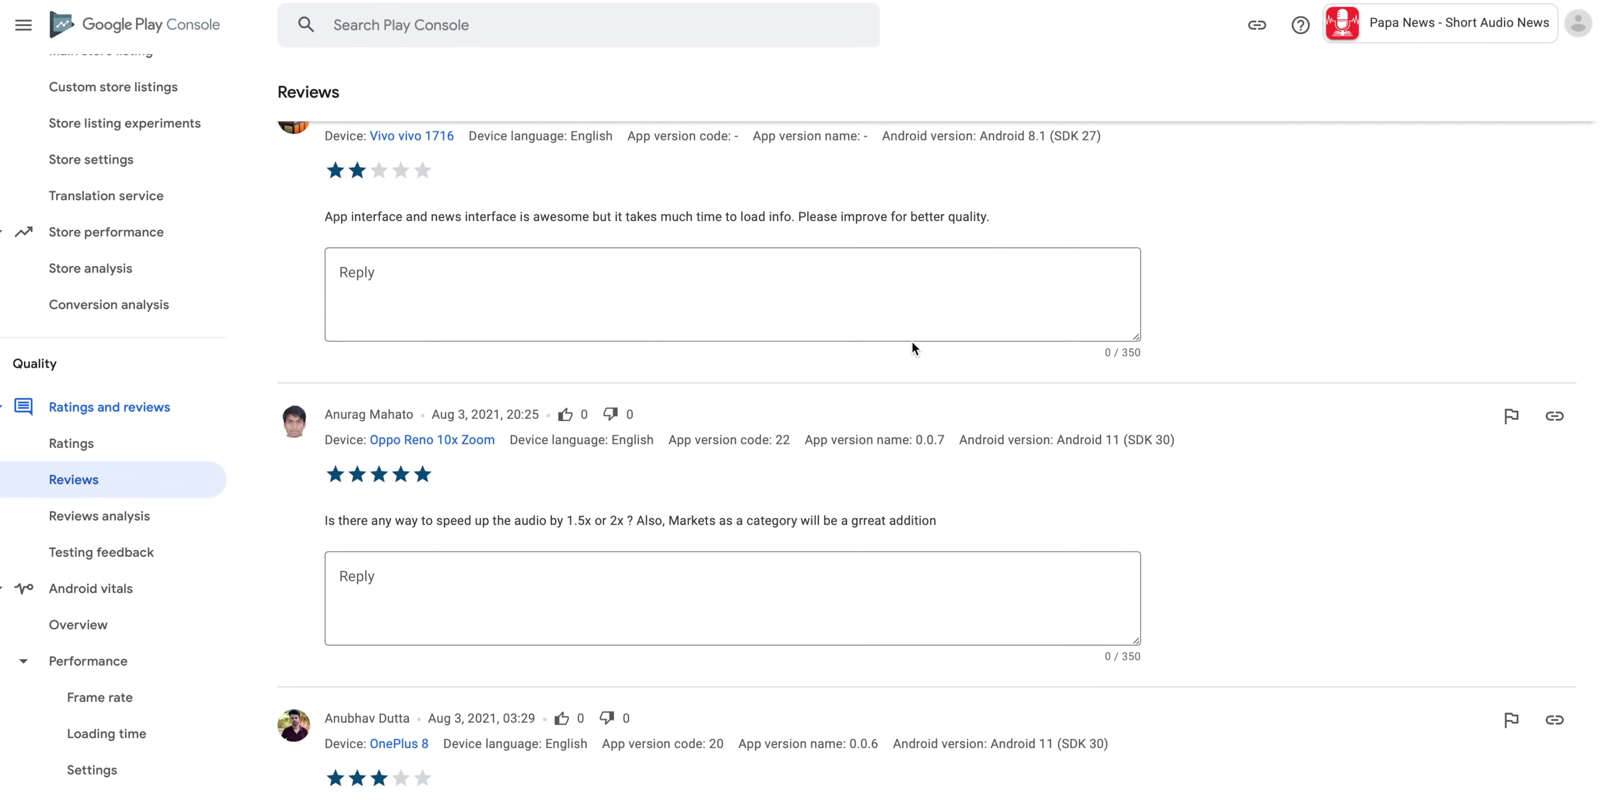
pyautogui.scroll(3, 914, 348)
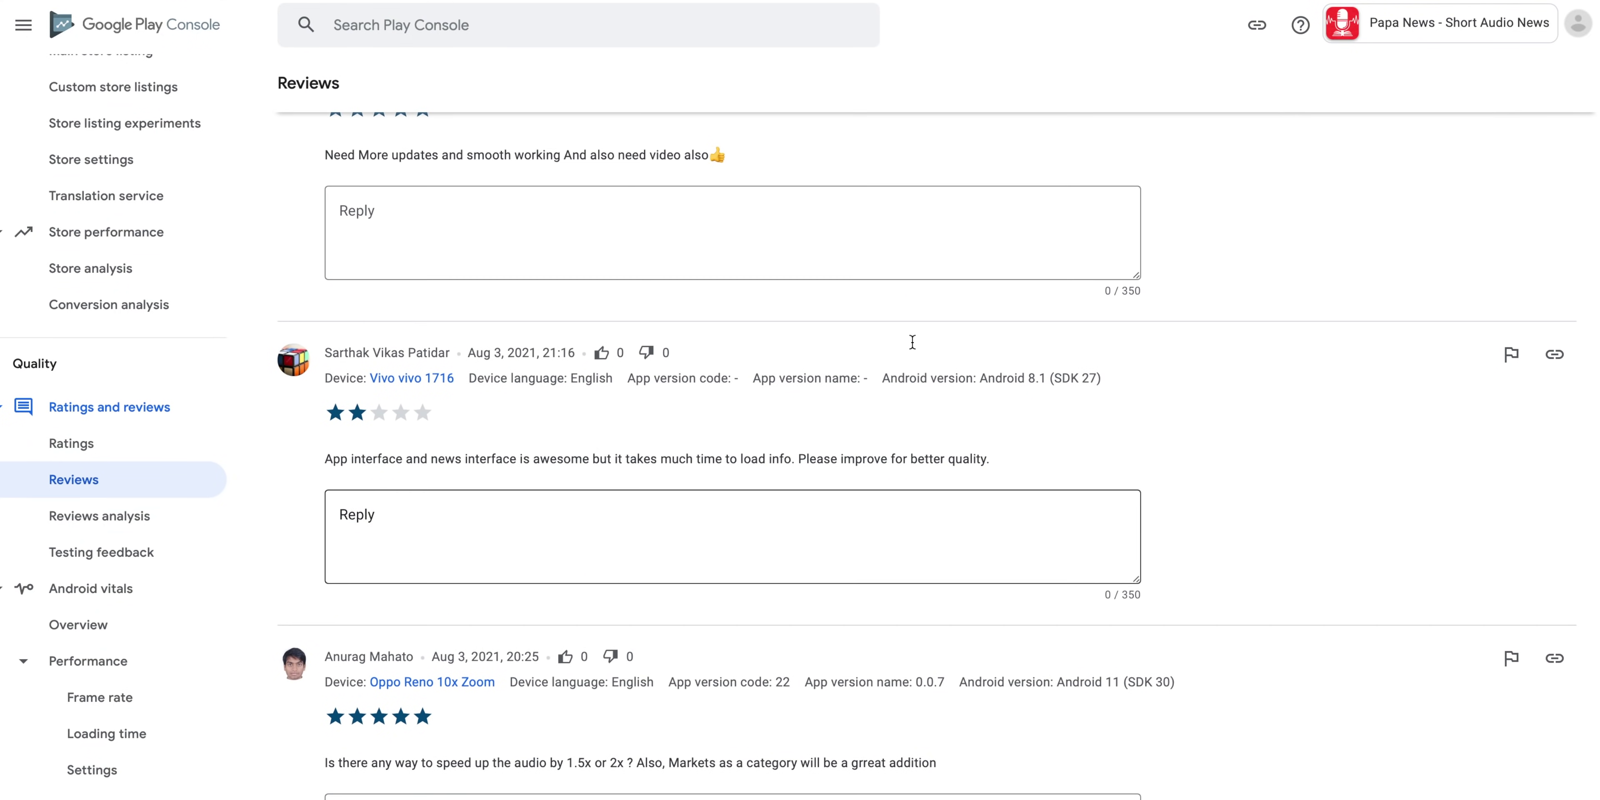
pyautogui.scroll(1, 914, 348)
pyautogui.doubleClick(751, 484)
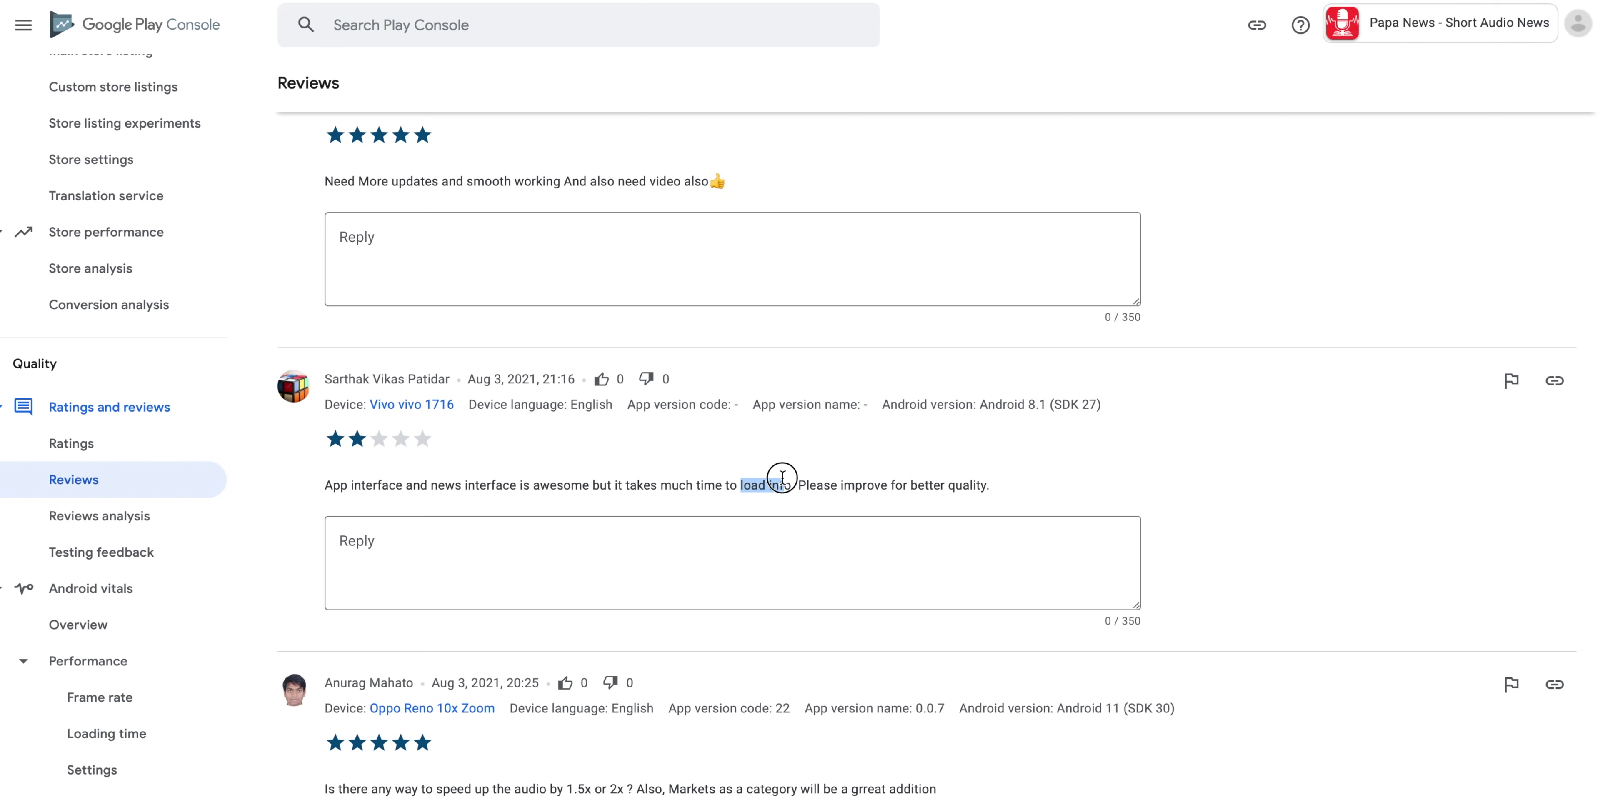
pyautogui.tripleClick(751, 485)
pyautogui.doubleClick(750, 485)
# Go back through the newer Aug 3–4, 2021 reviews, highlighting the Redmi Note 9 Pro Max user's three-star comment about scrolling
pyautogui.scroll(10, 415, 646)
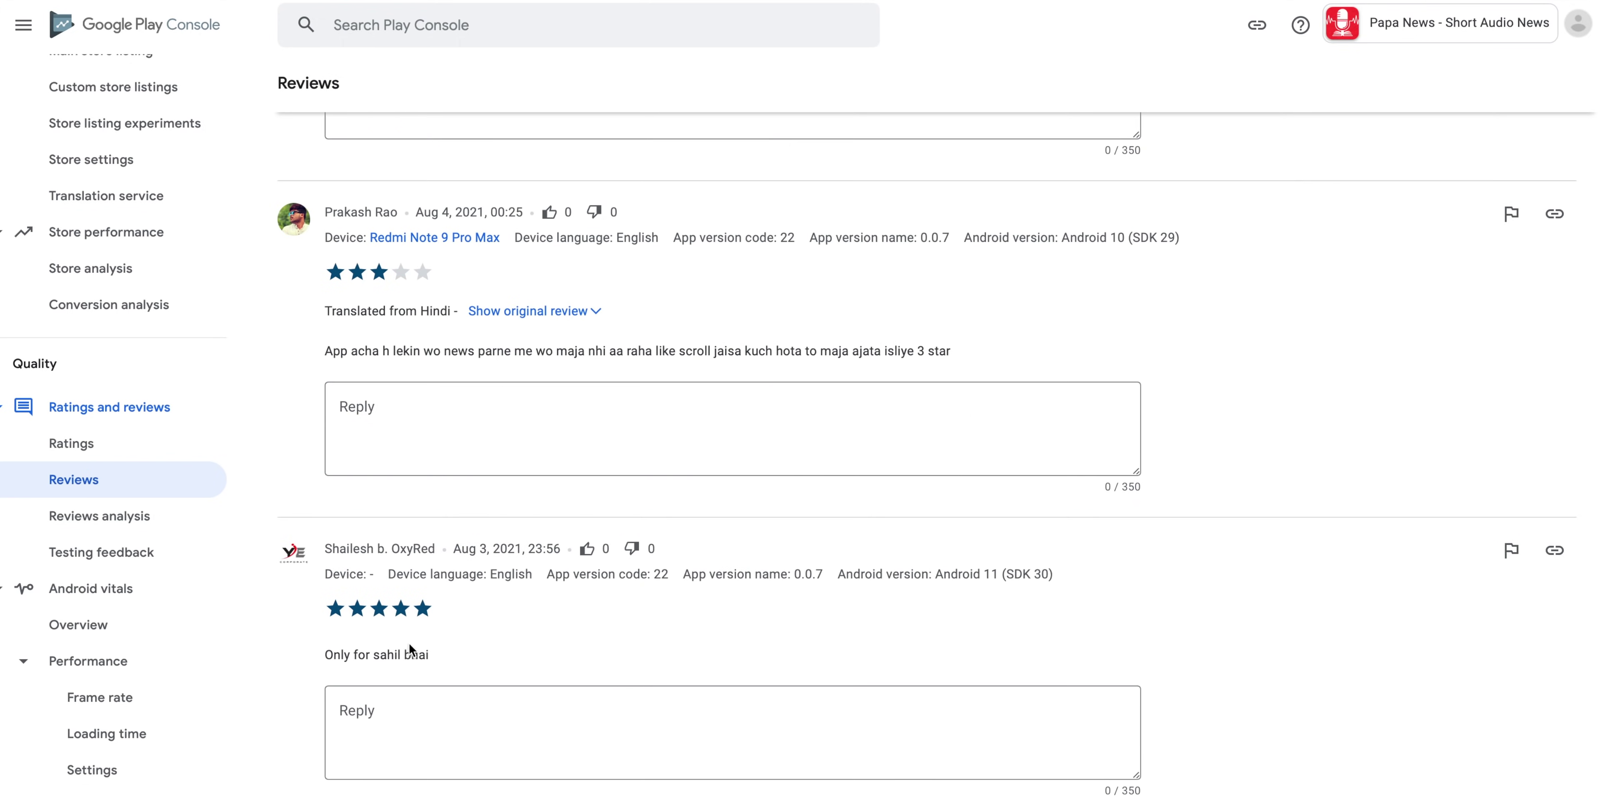
pyautogui.moveTo(377, 613); pyautogui.dragTo(439, 613)
pyautogui.click(440, 615)
pyautogui.scroll(3, 429, 559)
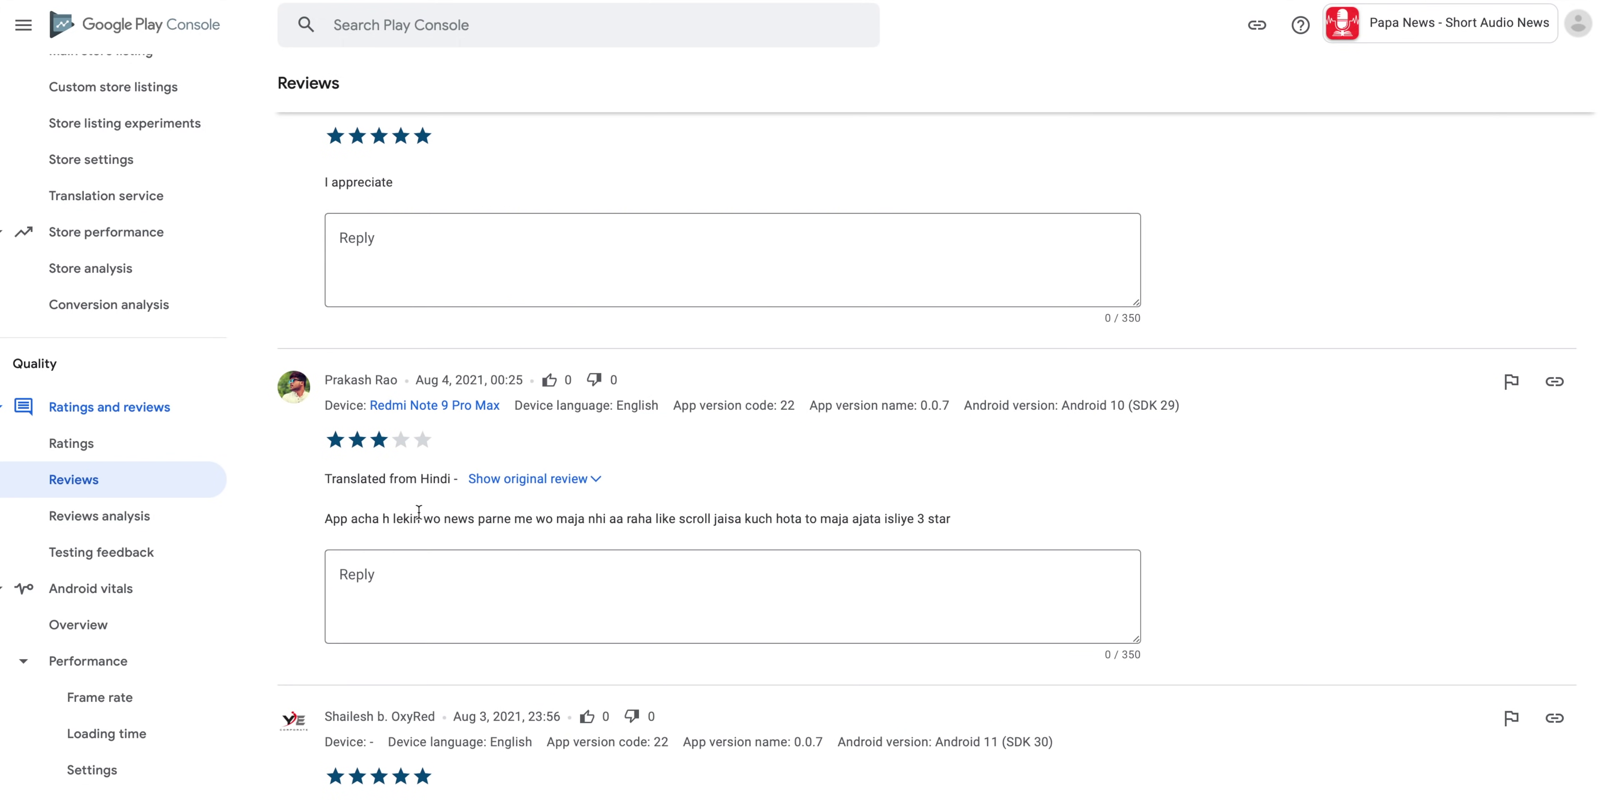
pyautogui.click(514, 522)
pyautogui.moveTo(514, 522); pyautogui.dragTo(792, 520)
pyautogui.doubleClick(789, 518)
pyautogui.click(923, 517)
pyautogui.scroll(10, 923, 517)
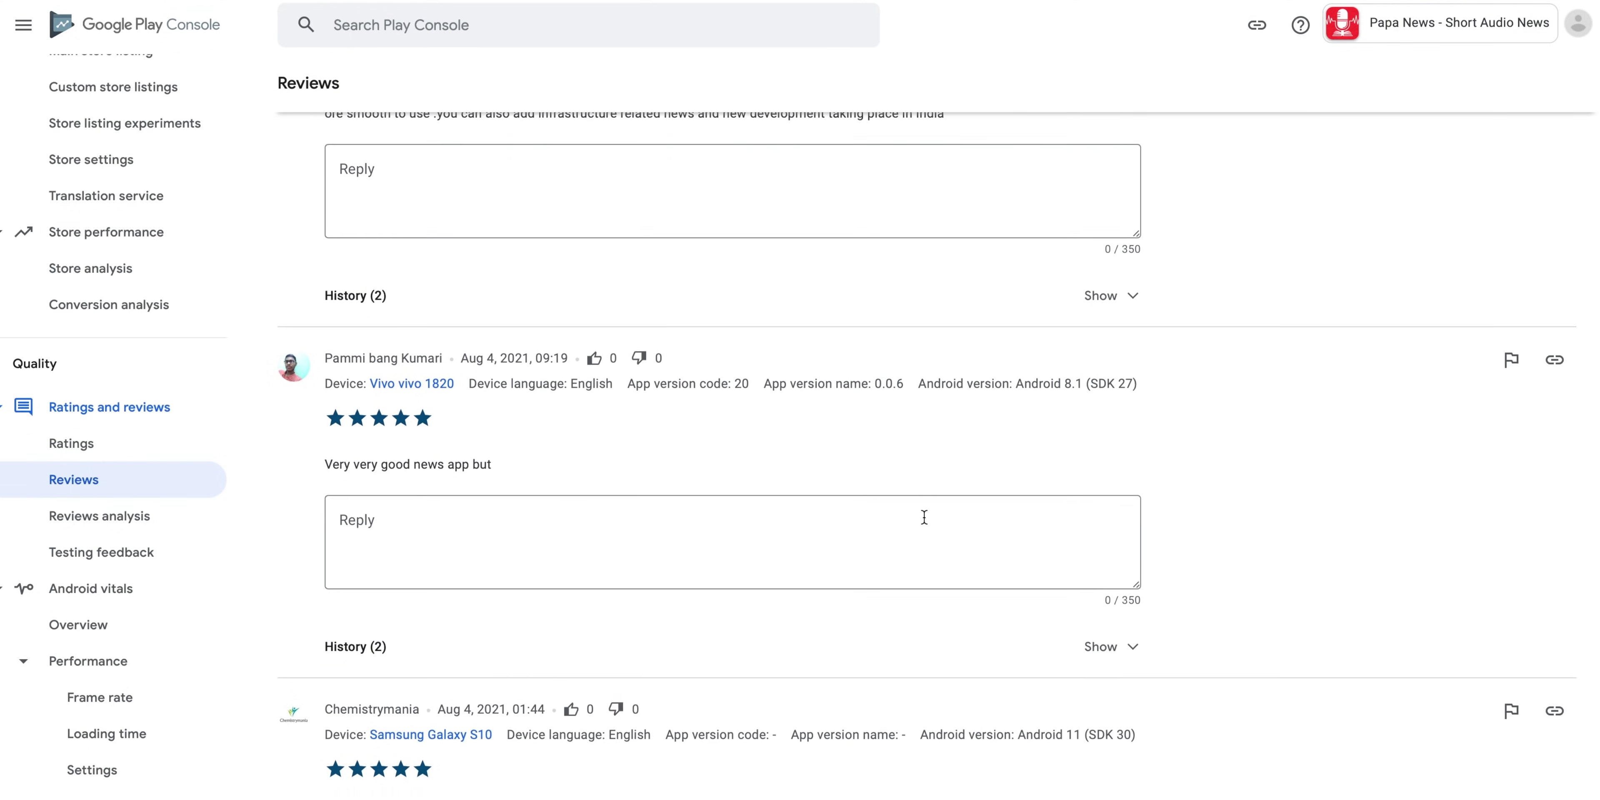
pyautogui.scroll(1, 923, 517)
# Return to the Vivo 1716 user's two-star review and highlight the complaint that the app takes much time to load
pyautogui.scroll(-9, 924, 515)
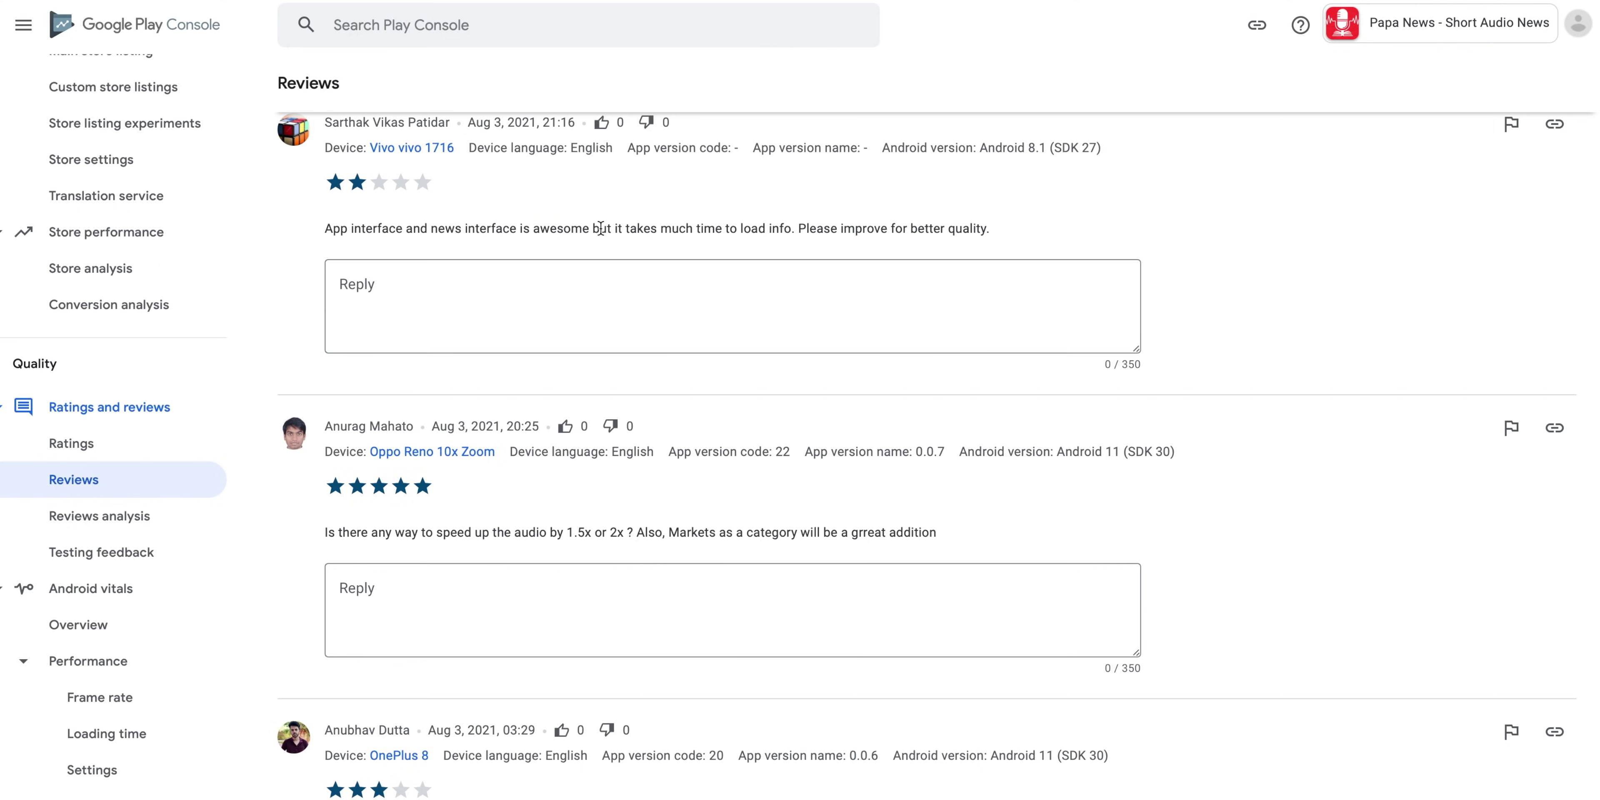
pyautogui.click(782, 233)
pyautogui.tripleClick(781, 233)
pyautogui.doubleClick(753, 228)
pyautogui.doubleClick(675, 231)
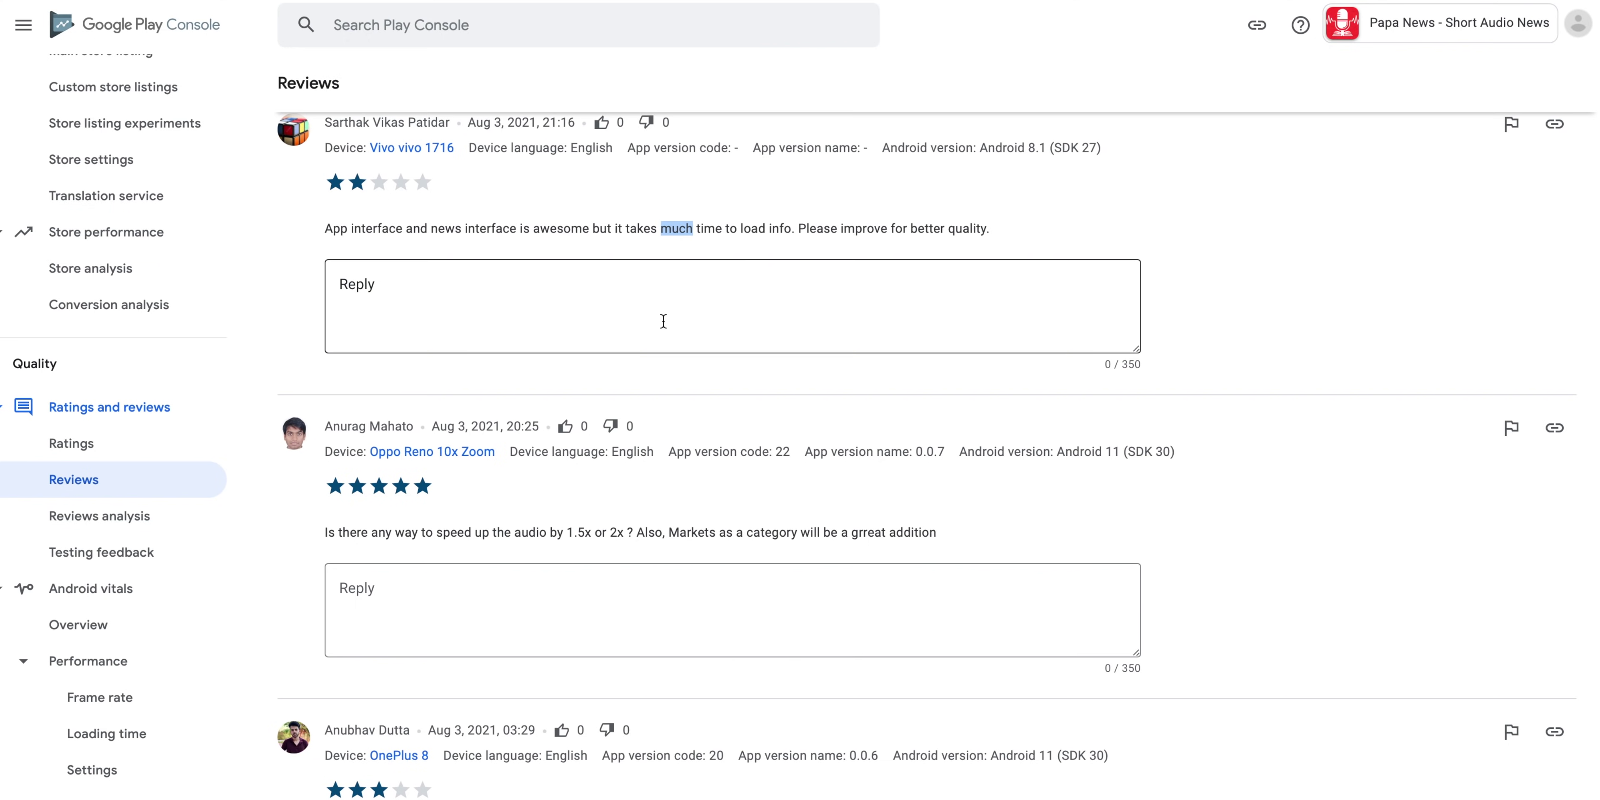
pyautogui.click(712, 228)
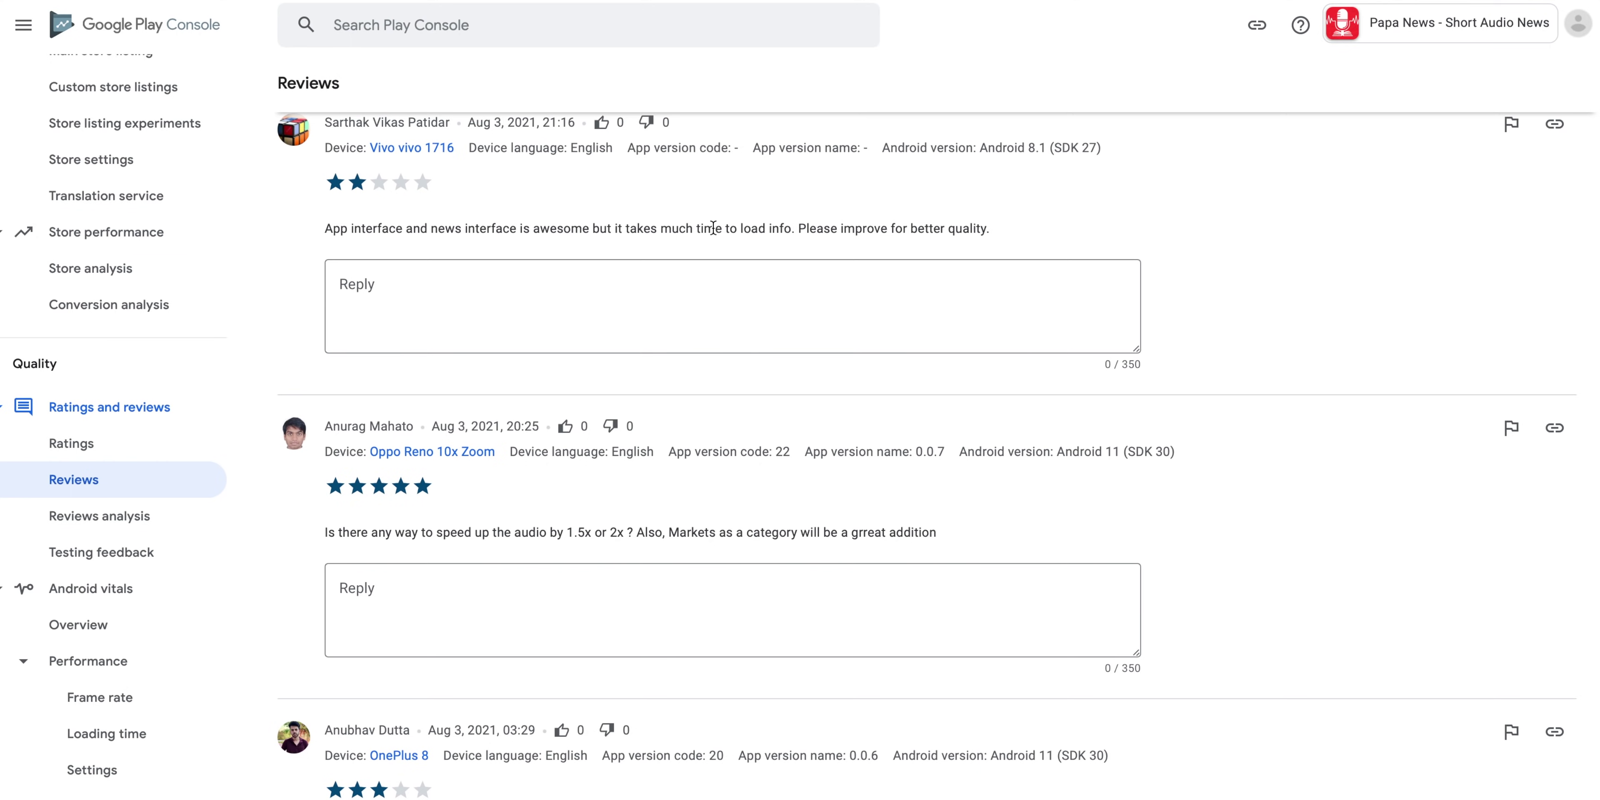
# Read the Oppo Reno 10x Zoom user's five-star review, highlighting the requested 1.5x and 2x audio speeds
pyautogui.scroll(-3, 713, 227)
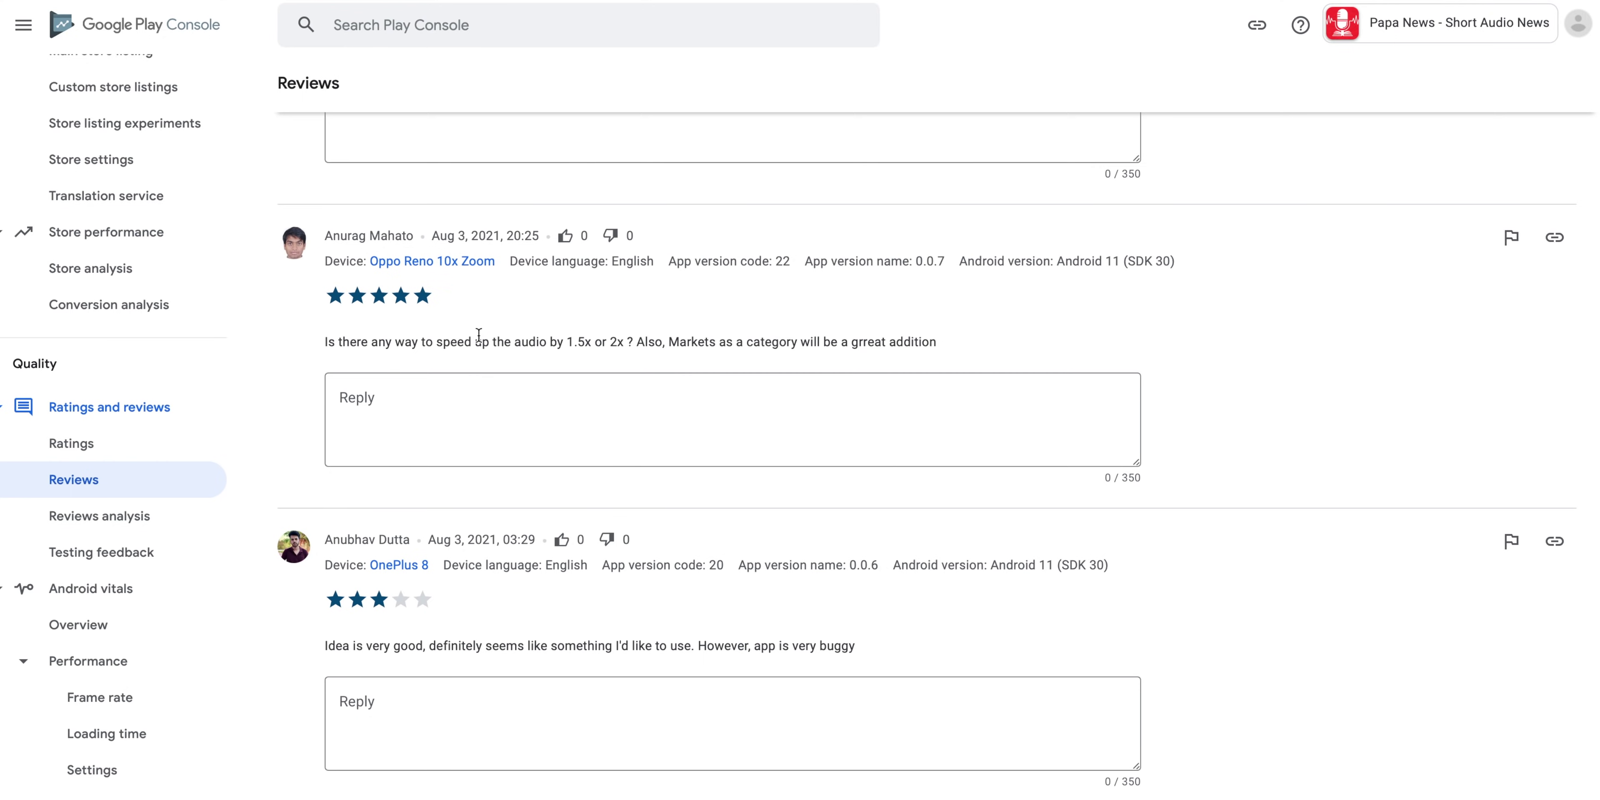
pyautogui.scroll(-1, 473, 348)
pyautogui.moveTo(563, 277); pyautogui.dragTo(634, 277)
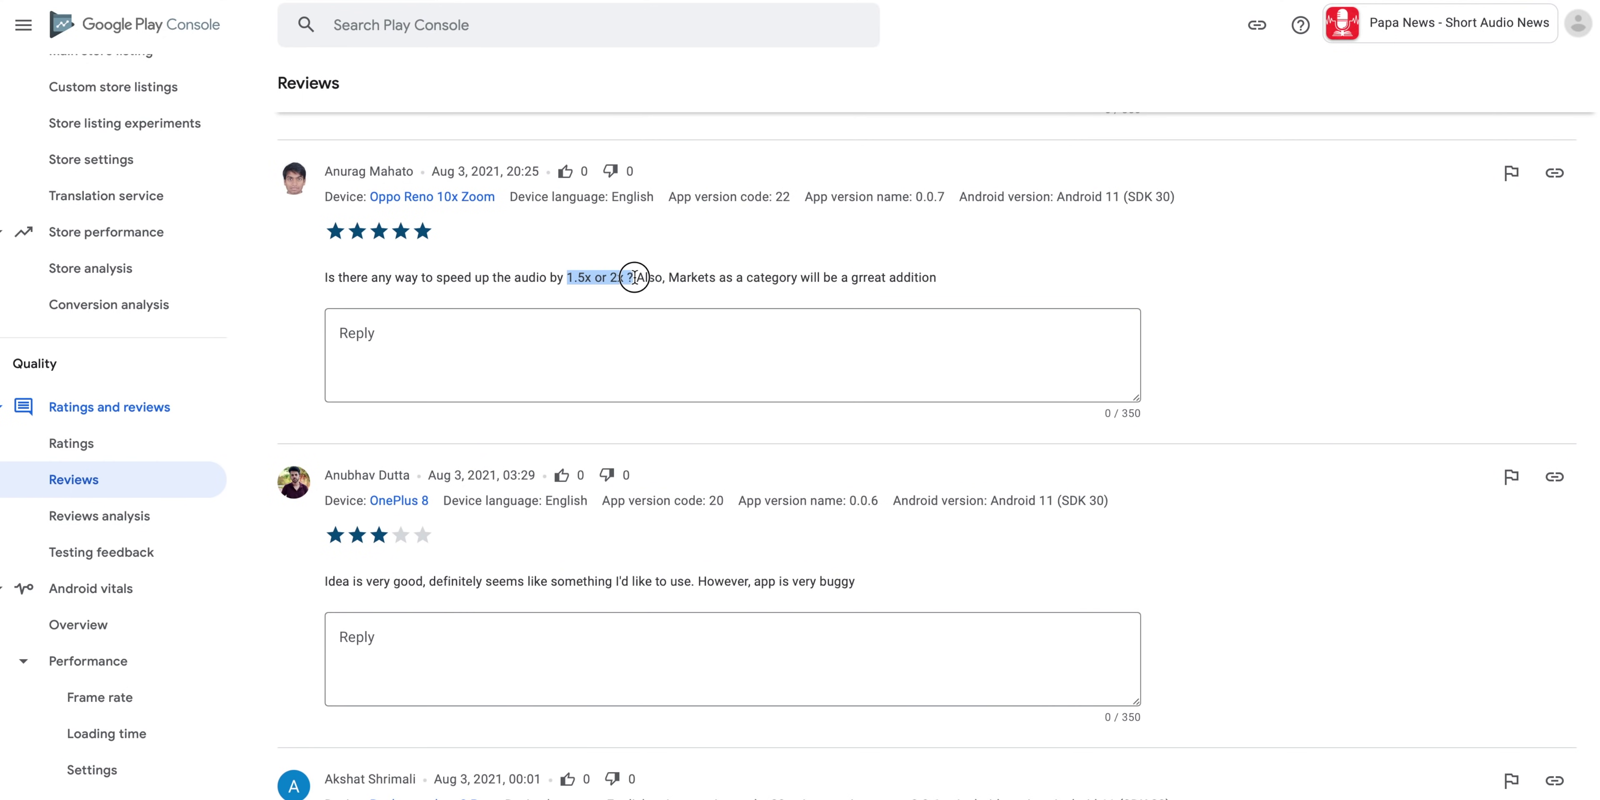
pyautogui.tripleClick(633, 277)
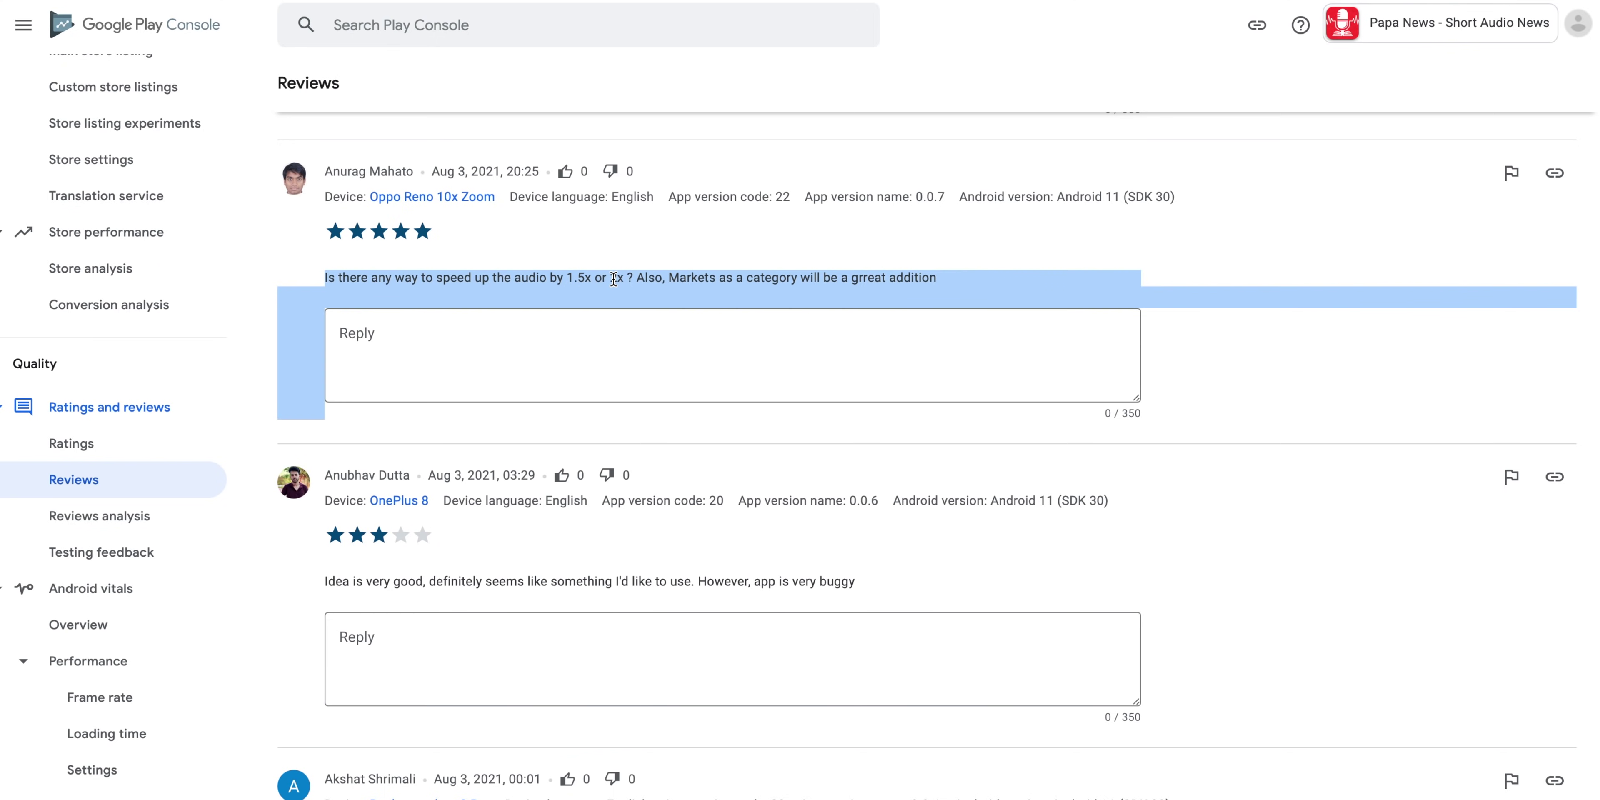
pyautogui.doubleClick(583, 277)
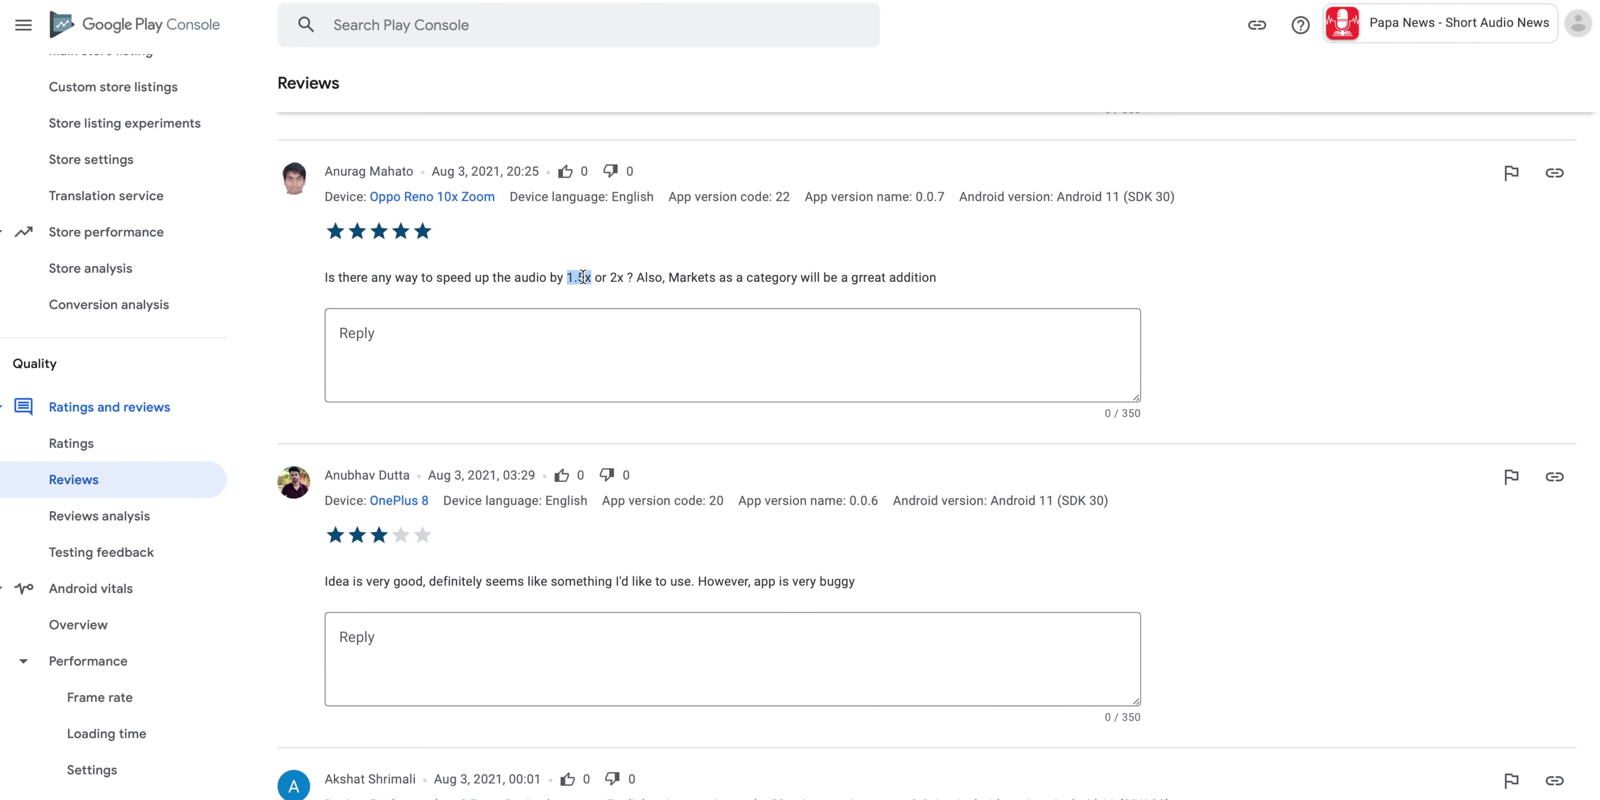
pyautogui.doubleClick(623, 277)
# Read the OnePlus 8 user's three-star review and highlight the word "buggy"
pyautogui.scroll(-3, 694, 619)
pyautogui.click(809, 404)
pyautogui.doubleClick(835, 402)
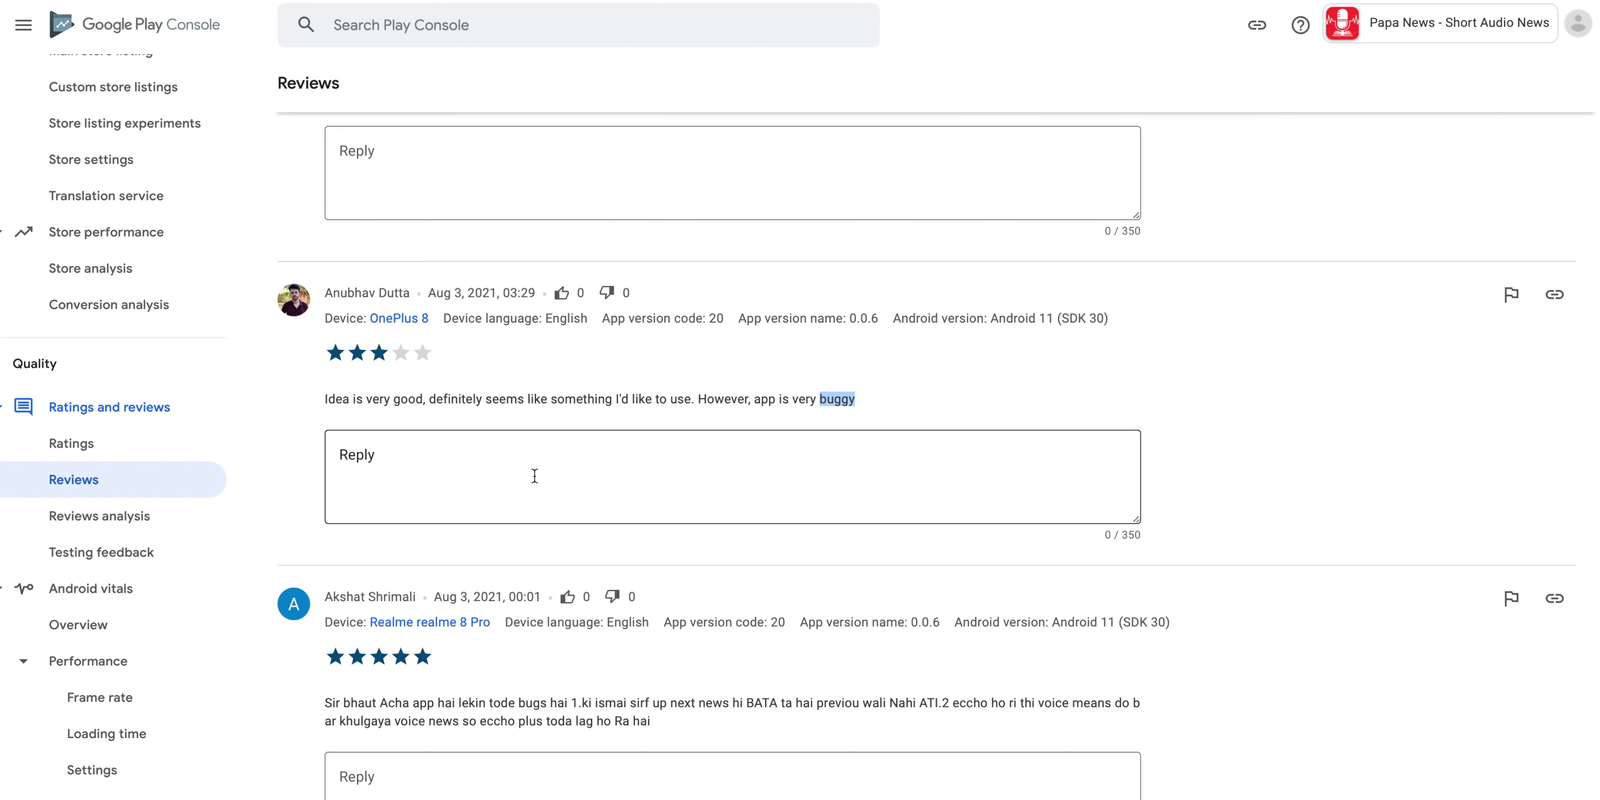
pyautogui.doubleClick(837, 401)
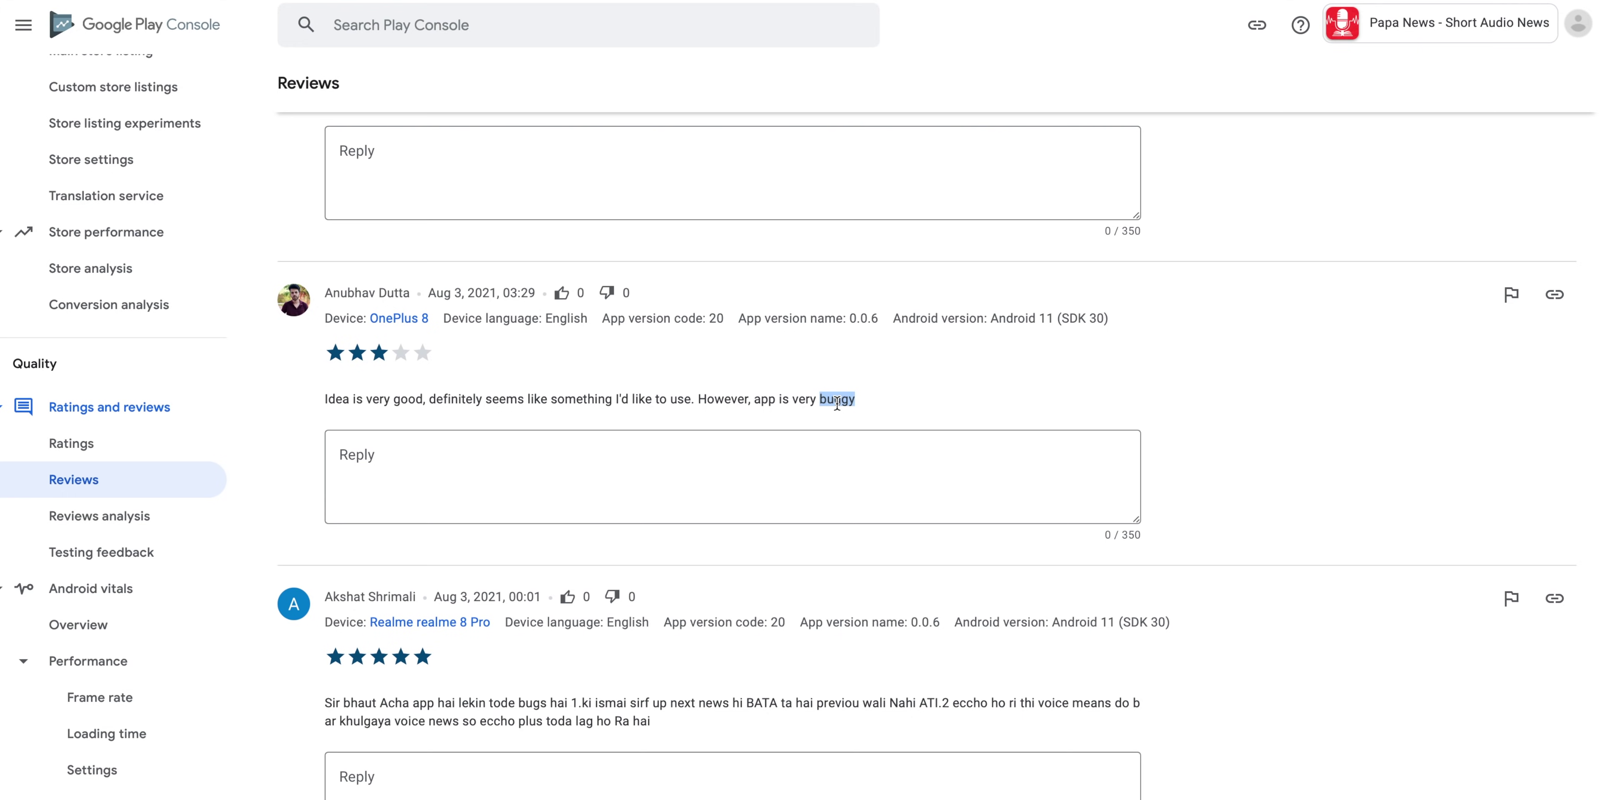
# Read the Realme 8 Pro user's five-star bug report, highlighting the voice echo complaint and the Android 11 version
pyautogui.scroll(-5, 837, 402)
pyautogui.moveTo(605, 423); pyautogui.dragTo(839, 425)
pyautogui.moveTo(1113, 423); pyautogui.dragTo(952, 423)
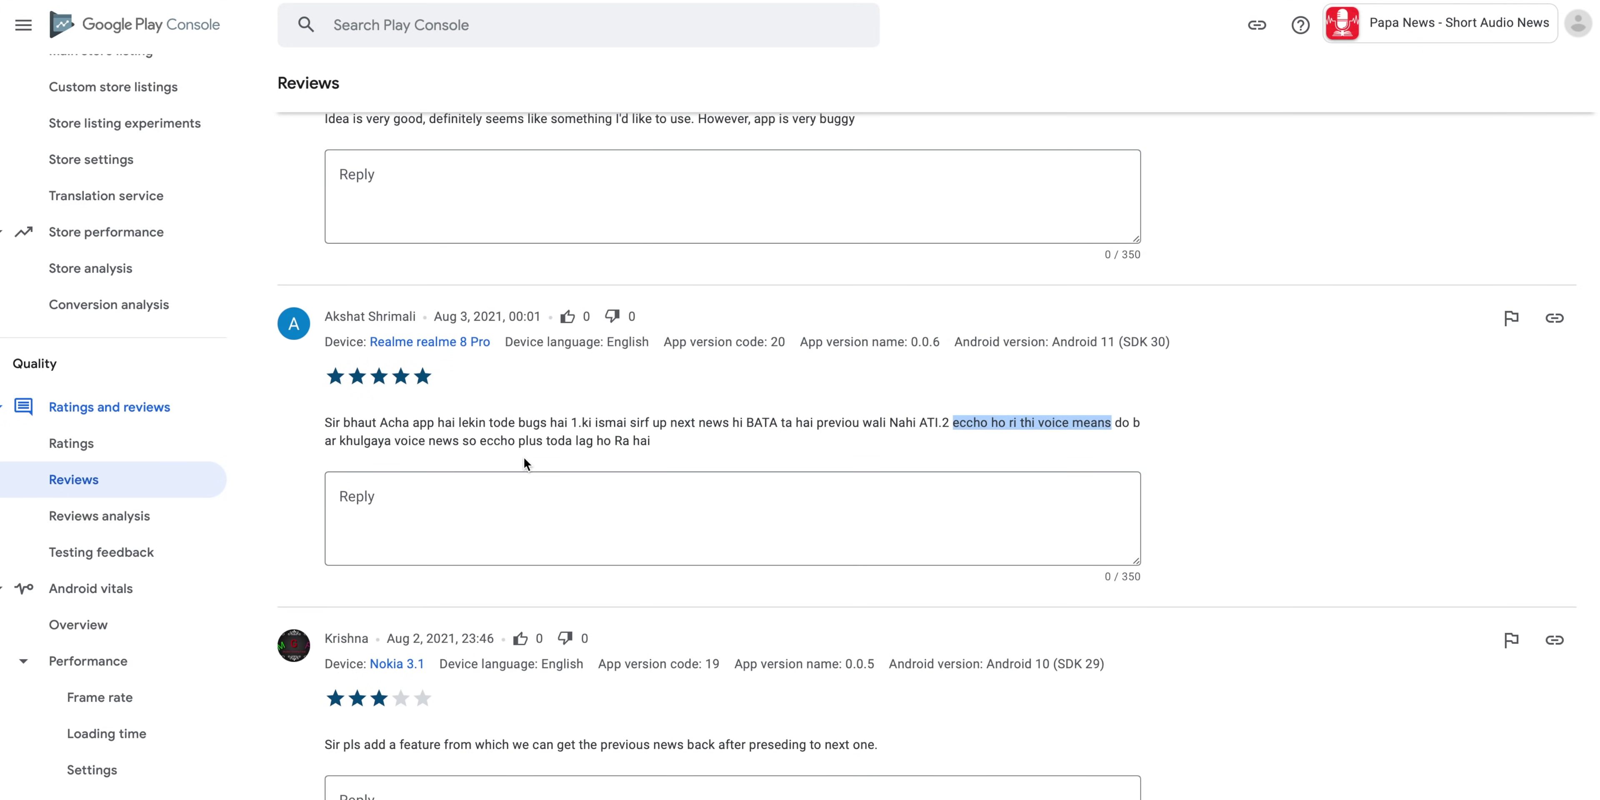
pyautogui.doubleClick(968, 422)
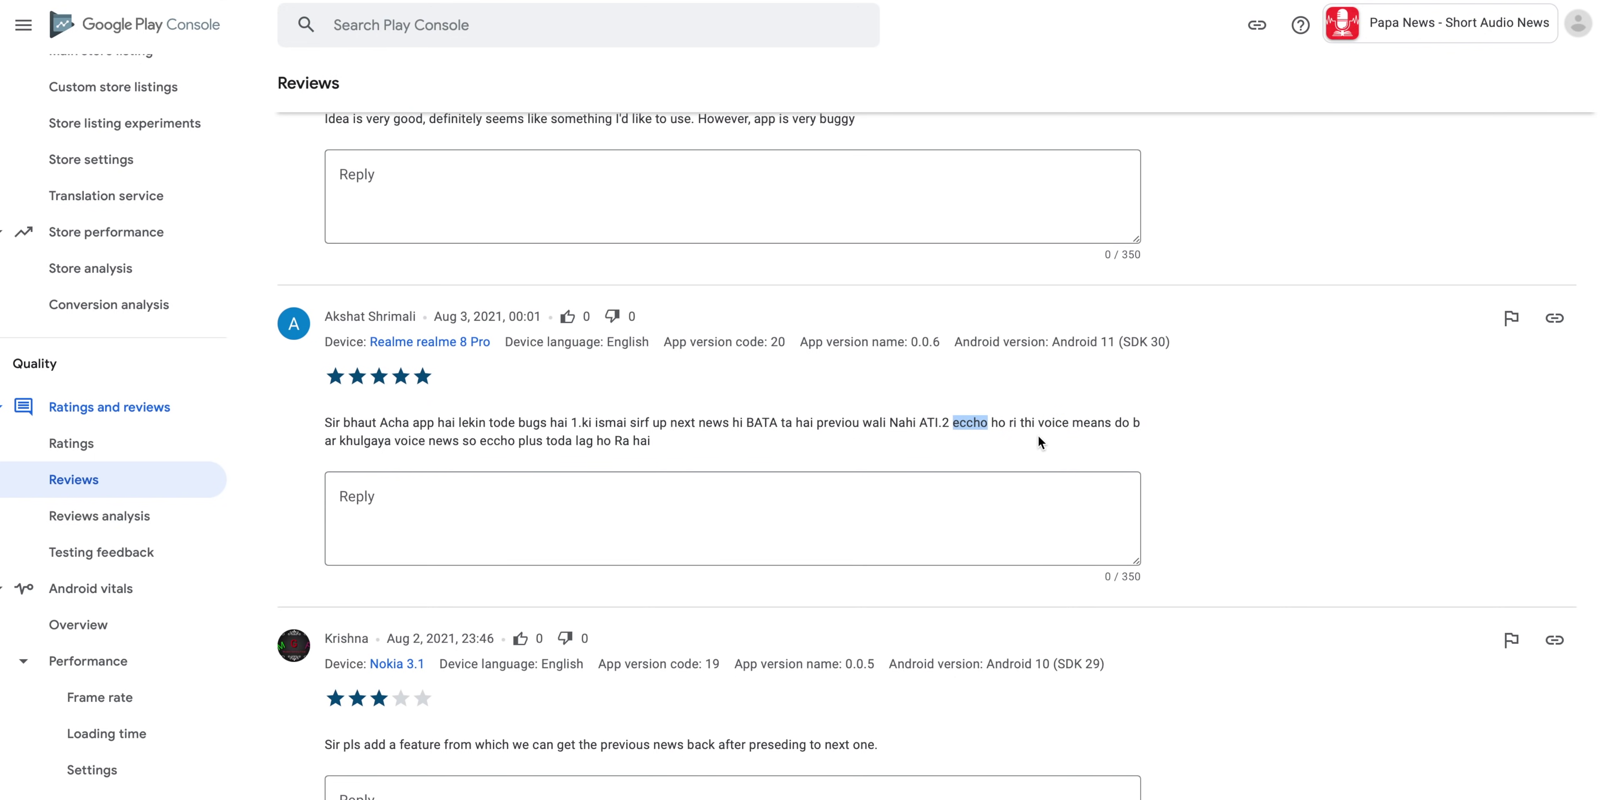
pyautogui.moveTo(1054, 345); pyautogui.dragTo(1120, 346)
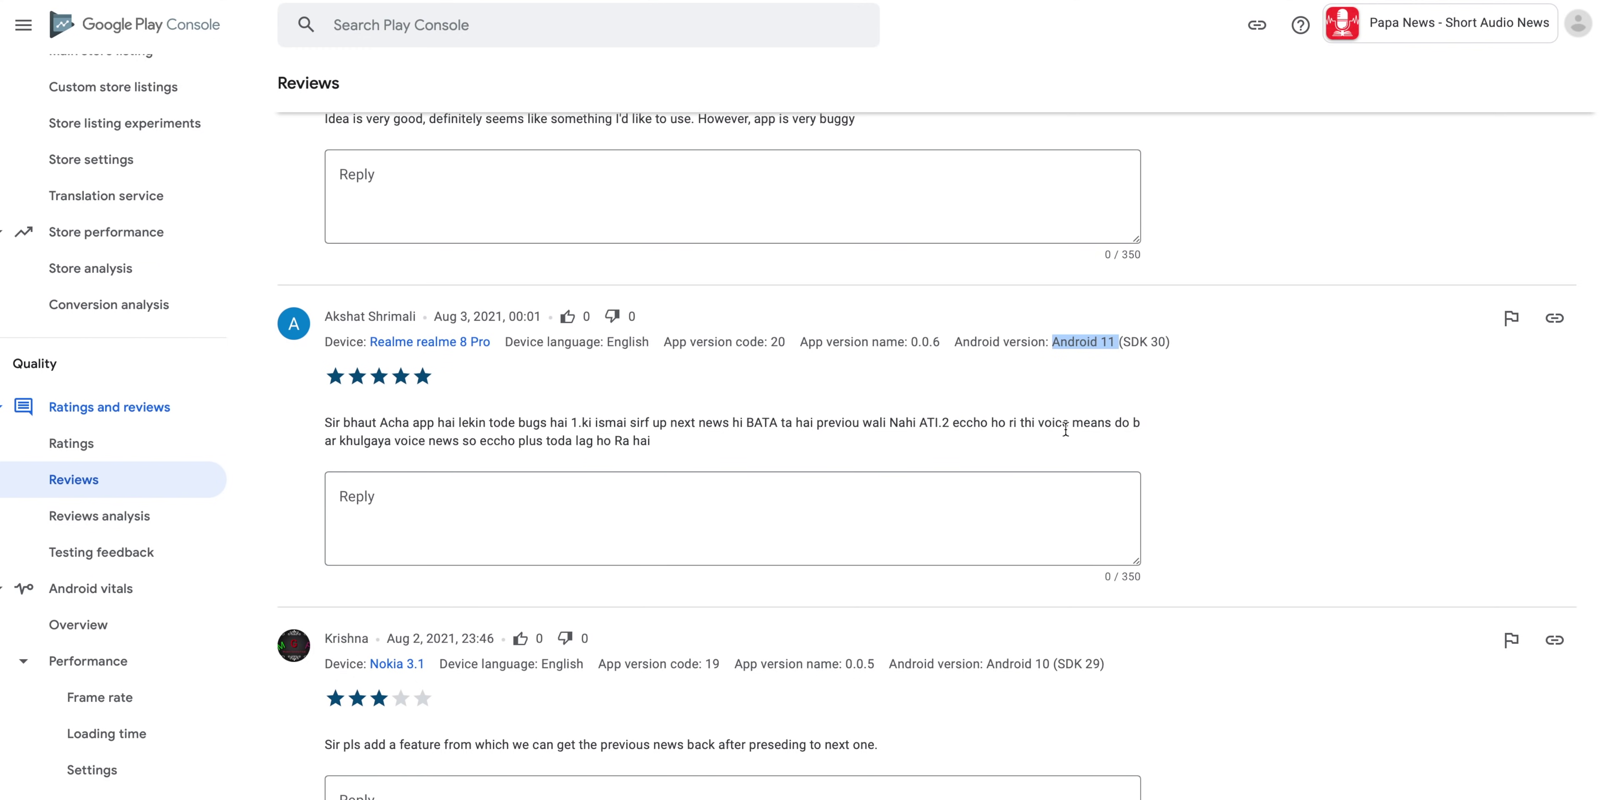
# Read the Oppo Realme 3 user's one-star review about the logo, highlighting the words "recording app"
pyautogui.scroll(-5, 1066, 429)
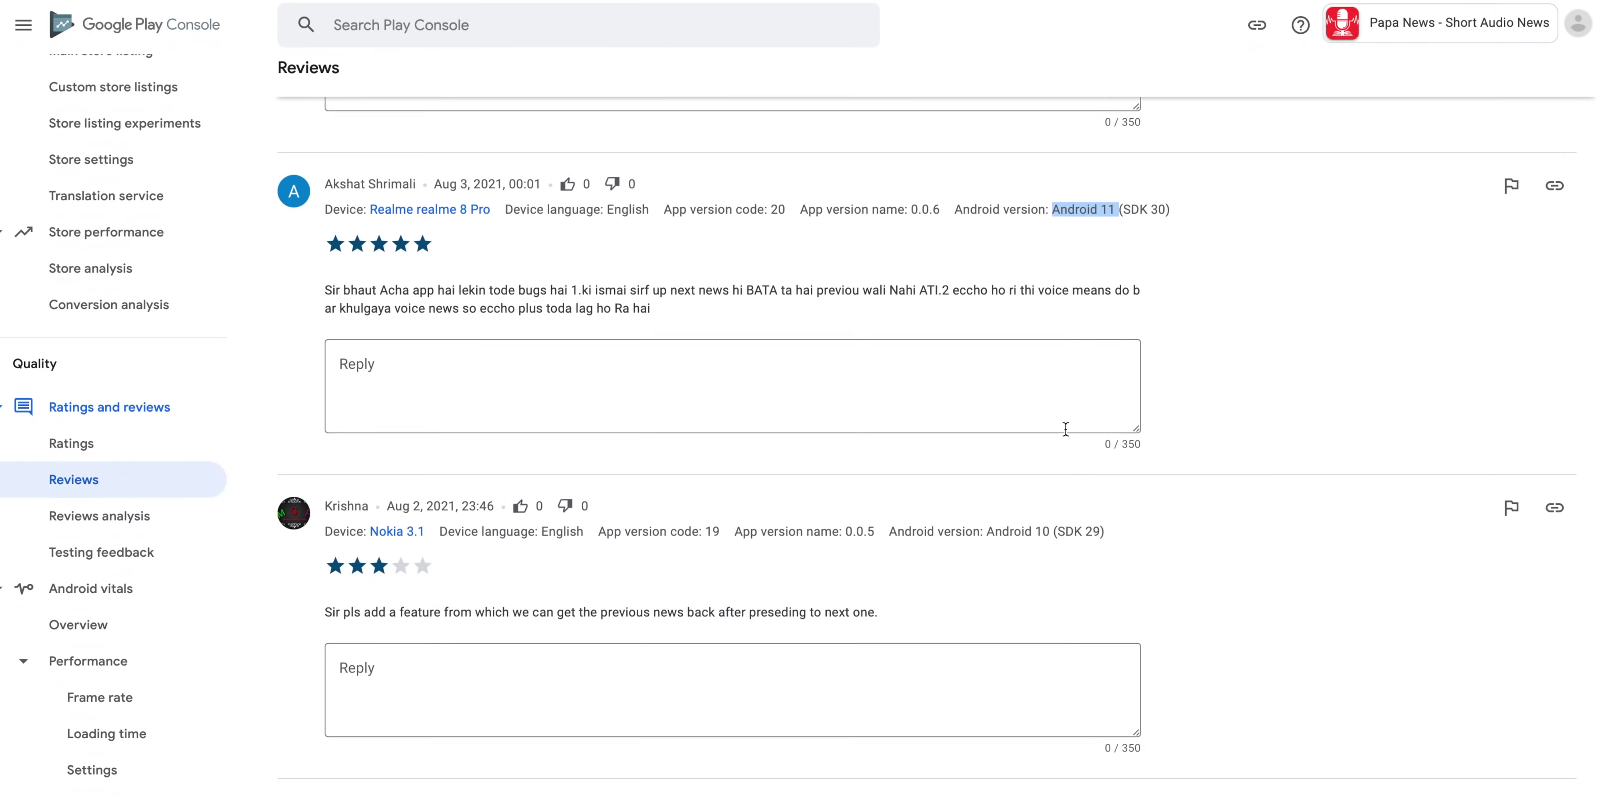
pyautogui.tripleClick(357, 702)
pyautogui.click(434, 706)
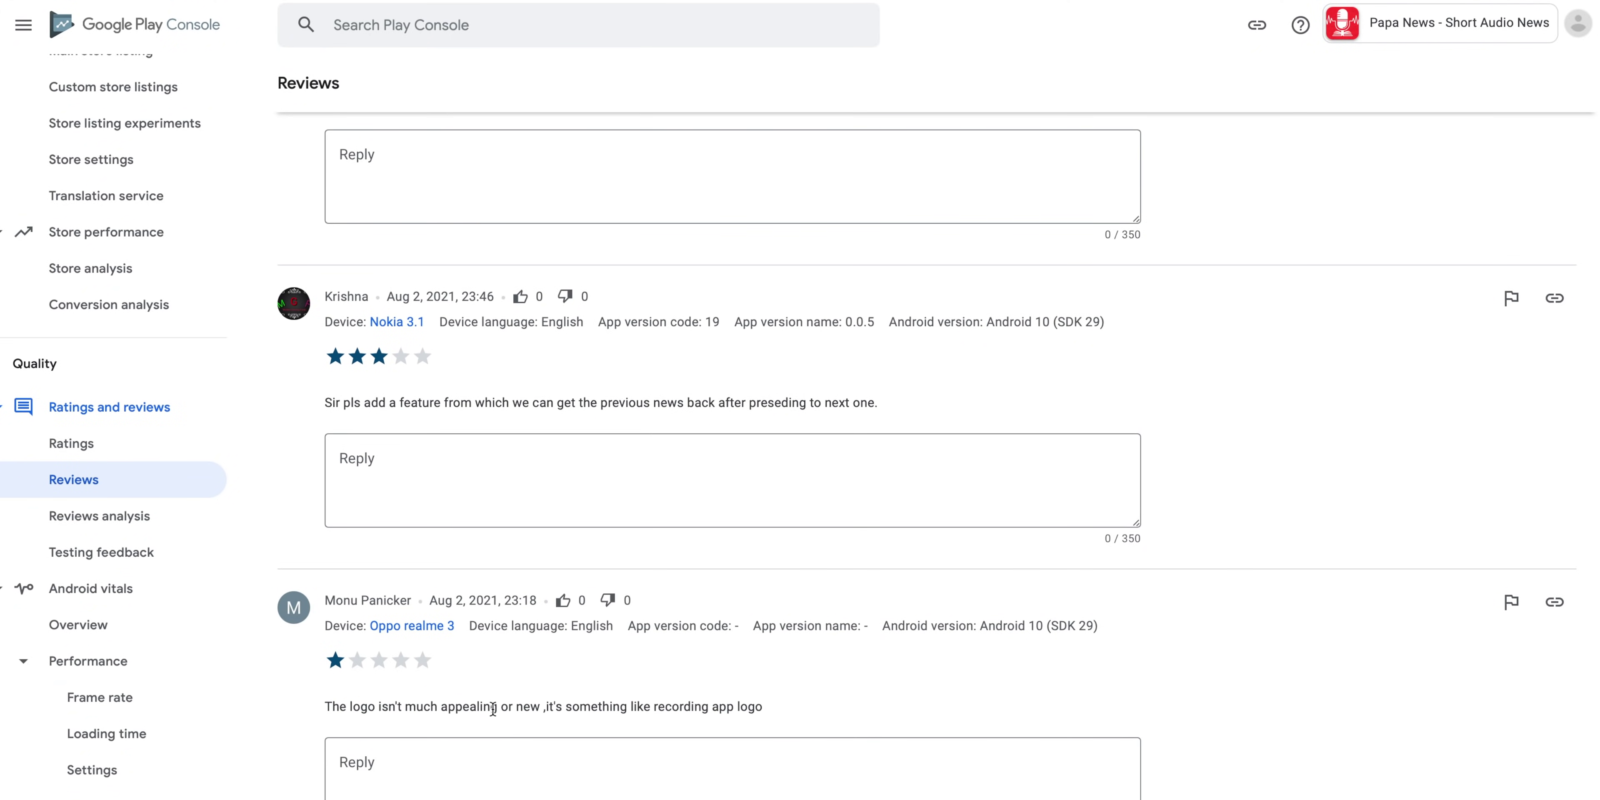
pyautogui.doubleClick(505, 708)
pyautogui.moveTo(652, 708); pyautogui.dragTo(741, 707)
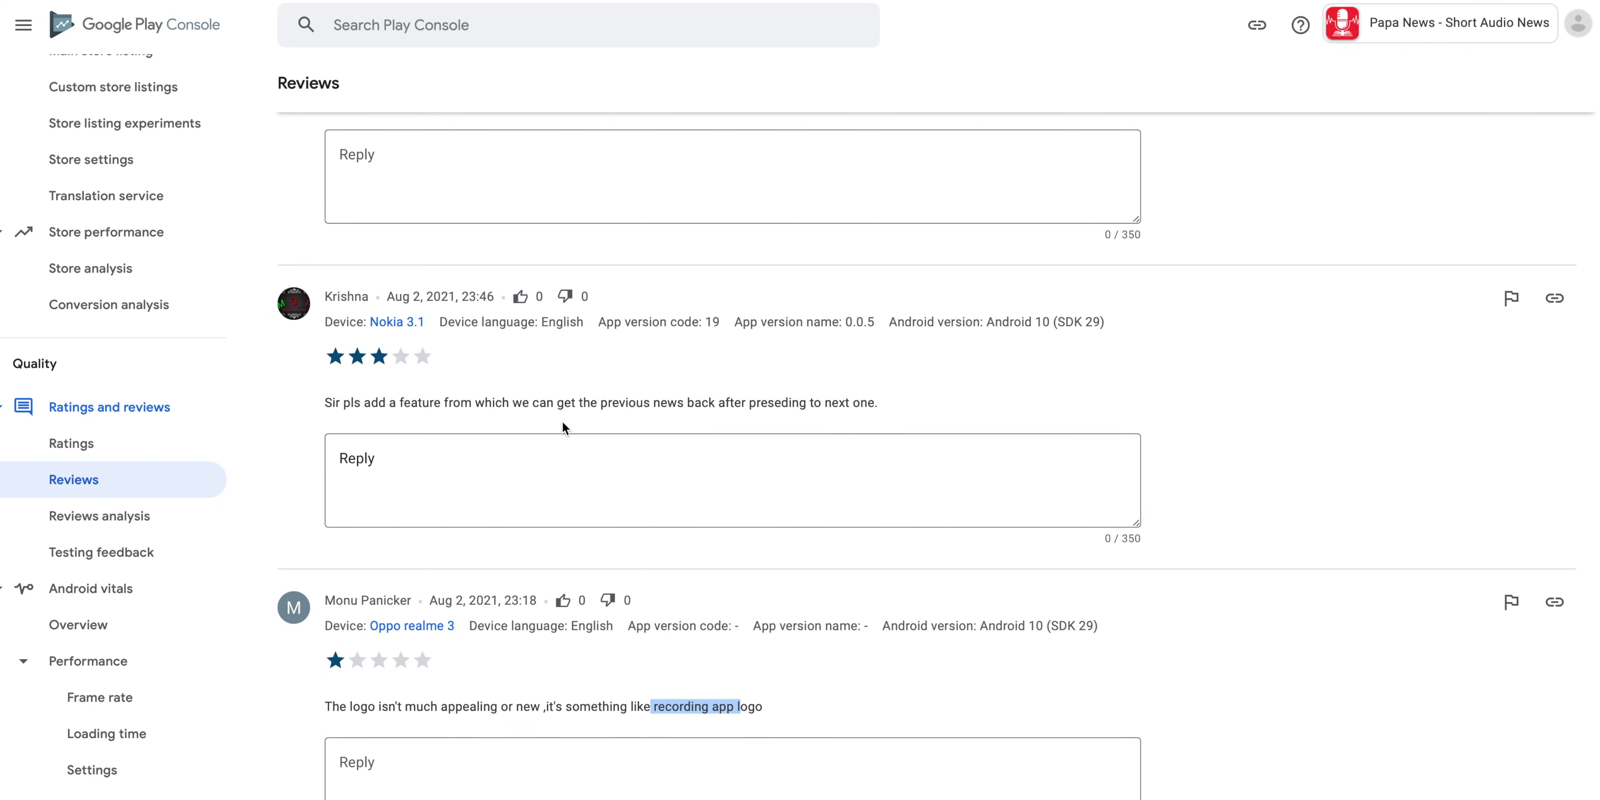
# Read the Nokia 3.1 user's three-star feature request, highlighting the words "previous news"
pyautogui.tripleClick(560, 404)
pyautogui.doubleClick(559, 404)
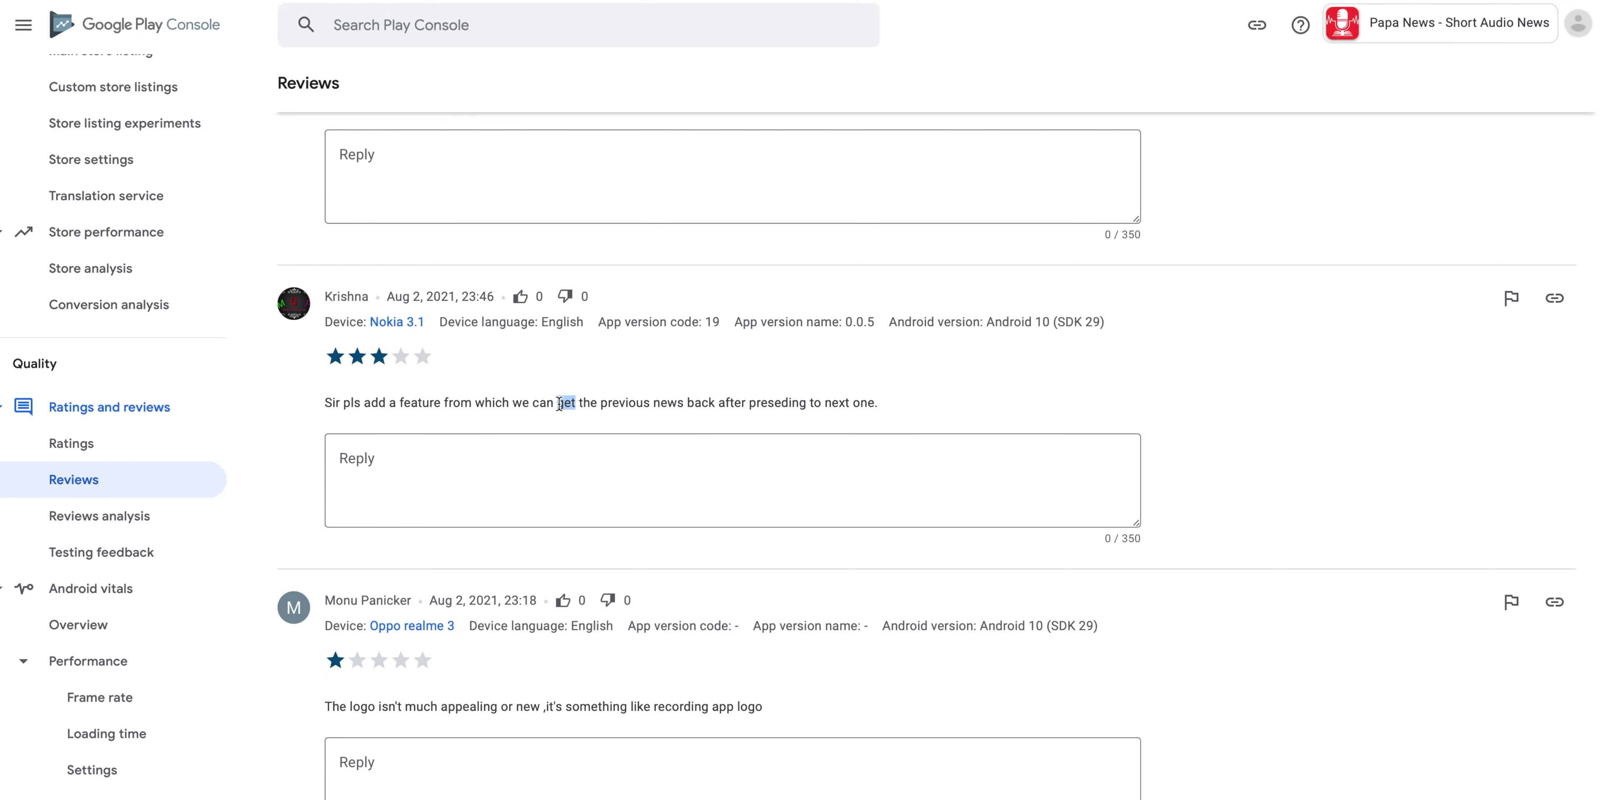
pyautogui.scroll(-1, 559, 404)
pyautogui.doubleClick(642, 358)
pyautogui.click(646, 356)
pyautogui.moveTo(599, 359); pyautogui.dragTo(677, 352)
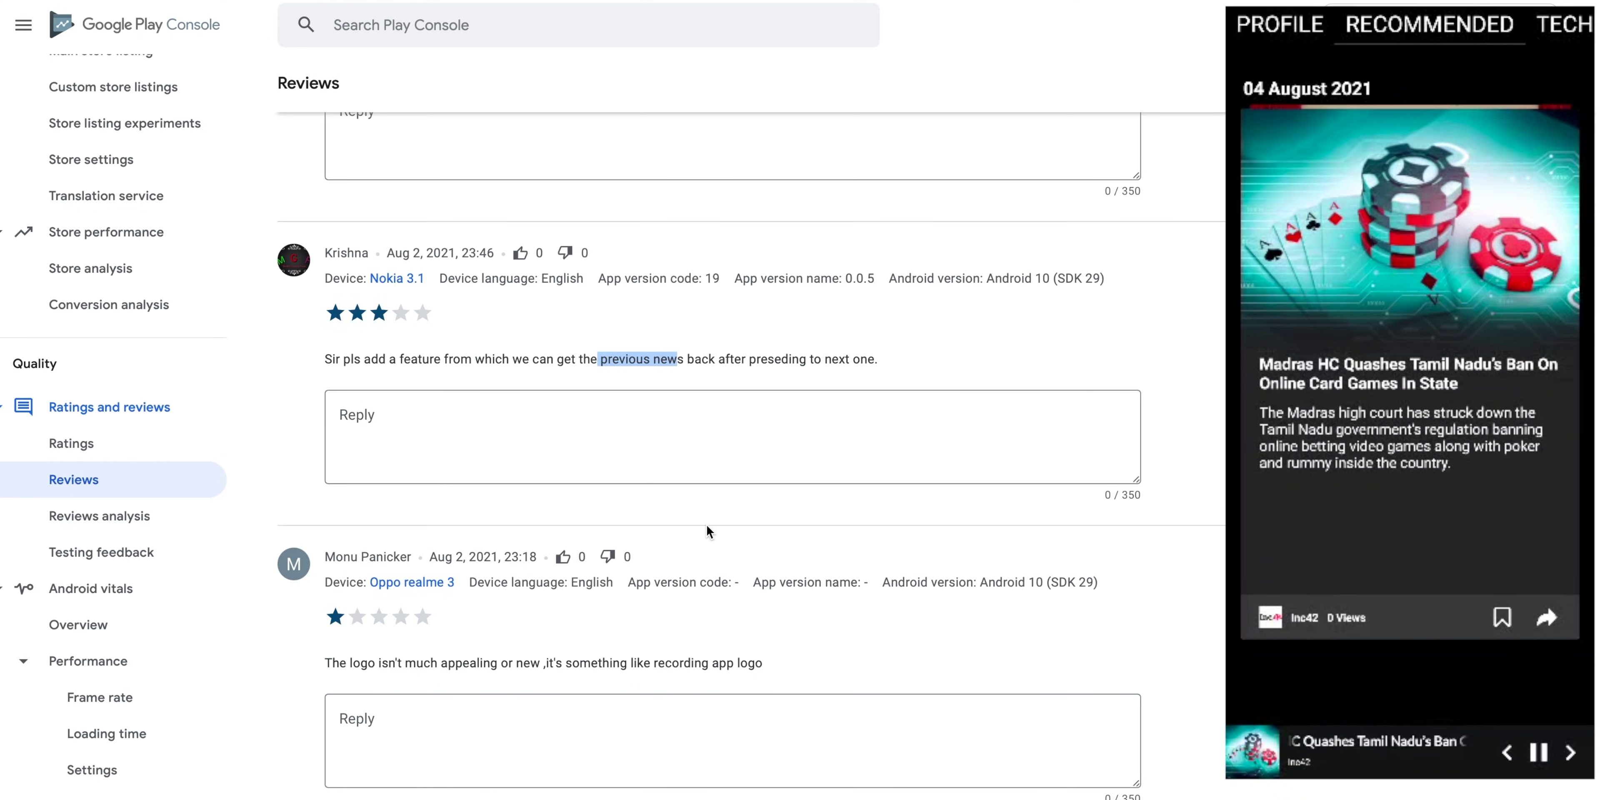
# Read on past the Vivo V2027 review to the Realme 2 Pro user's three-star comment, highlighting the complaints about hanging and no updated news
pyautogui.scroll(-5, 708, 532)
pyautogui.scroll(-1, 708, 531)
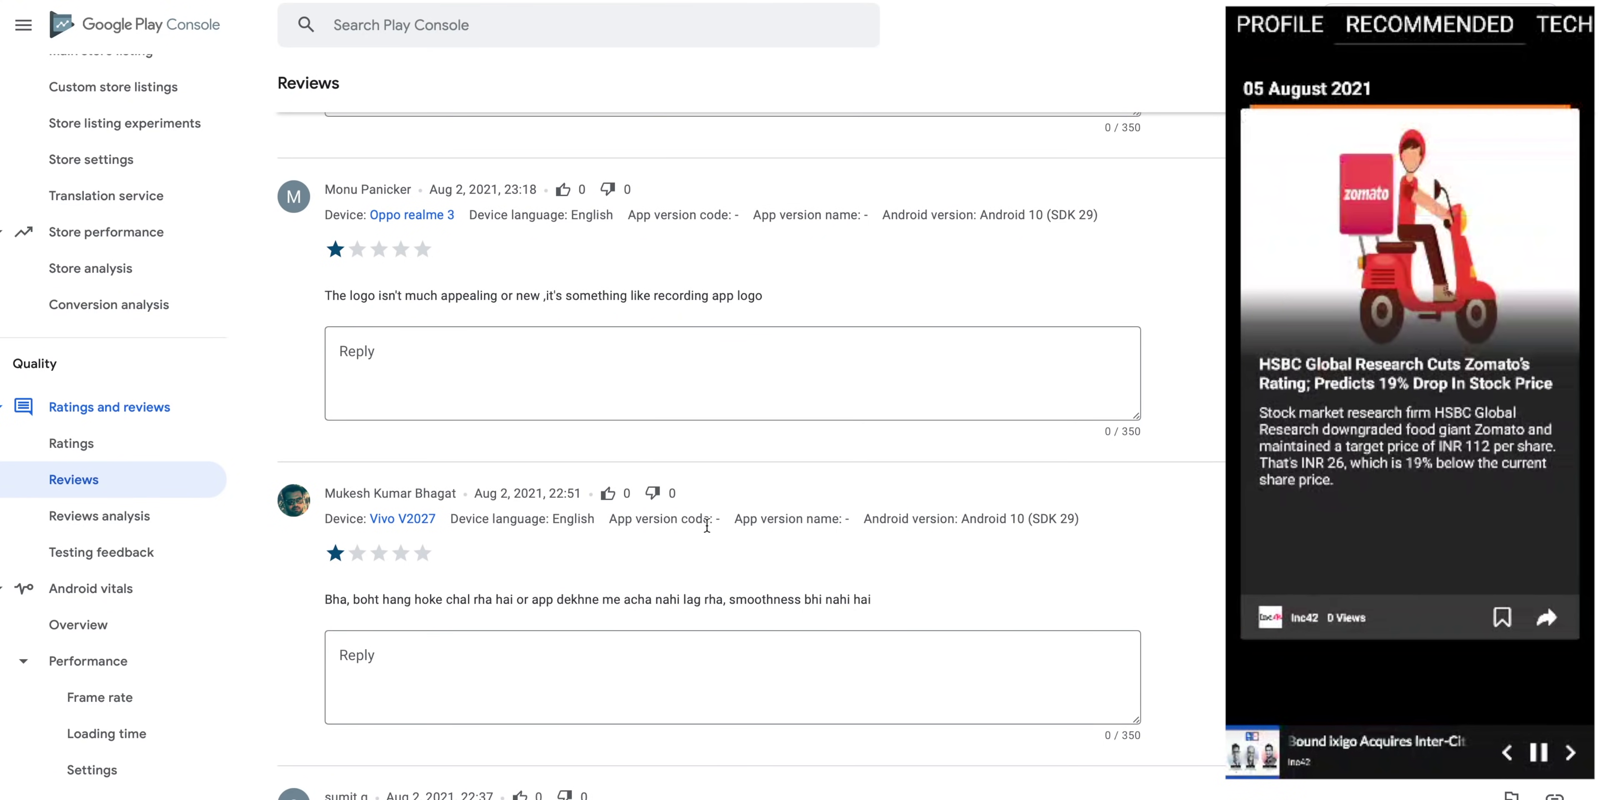
pyautogui.scroll(-1, 706, 527)
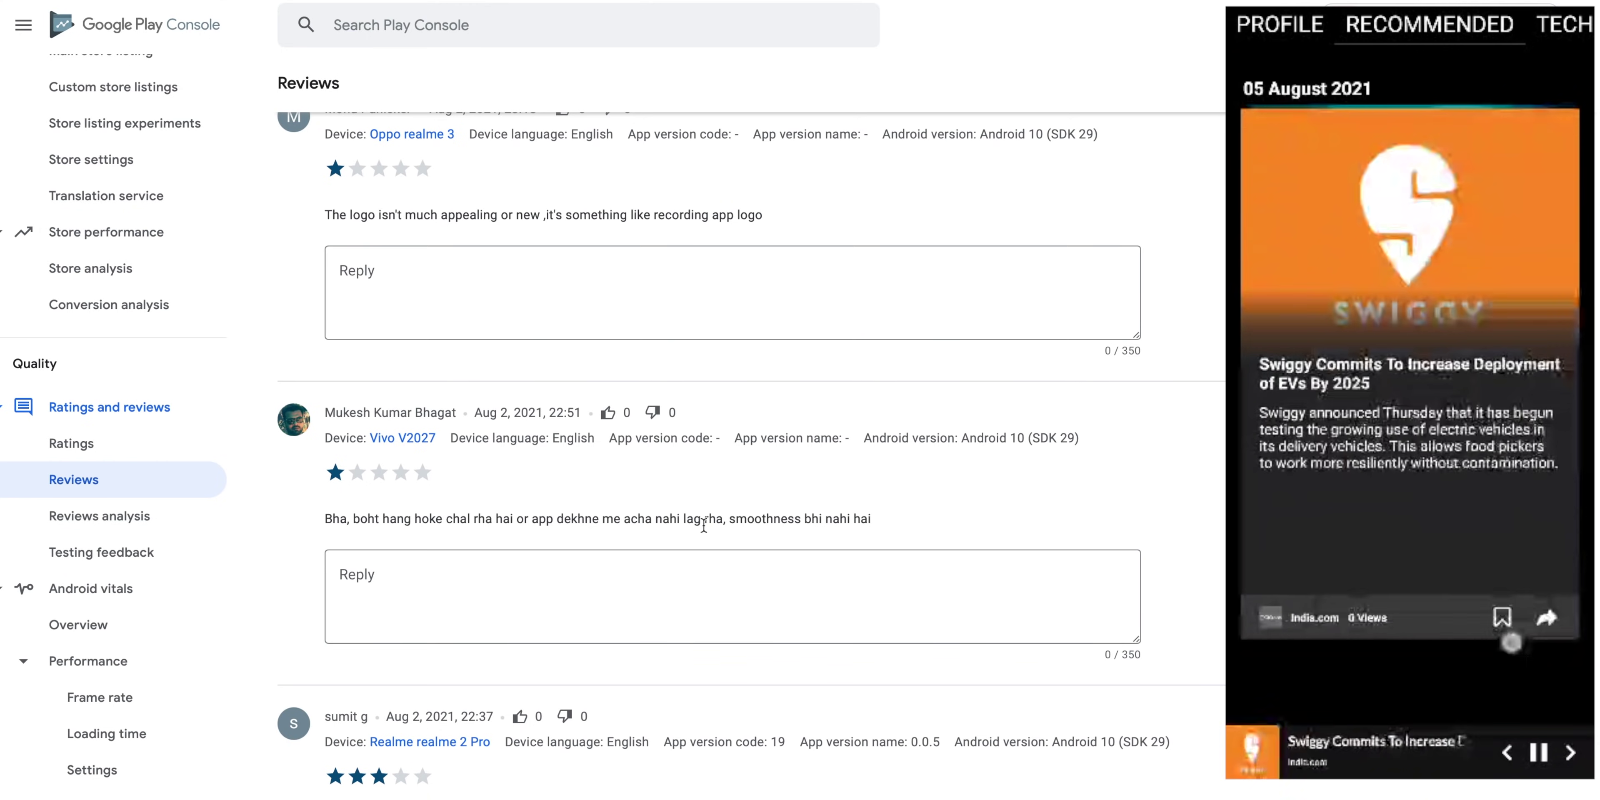
pyautogui.scroll(-6, 707, 526)
pyautogui.moveTo(390, 338); pyautogui.dragTo(533, 337)
pyautogui.doubleClick(499, 334)
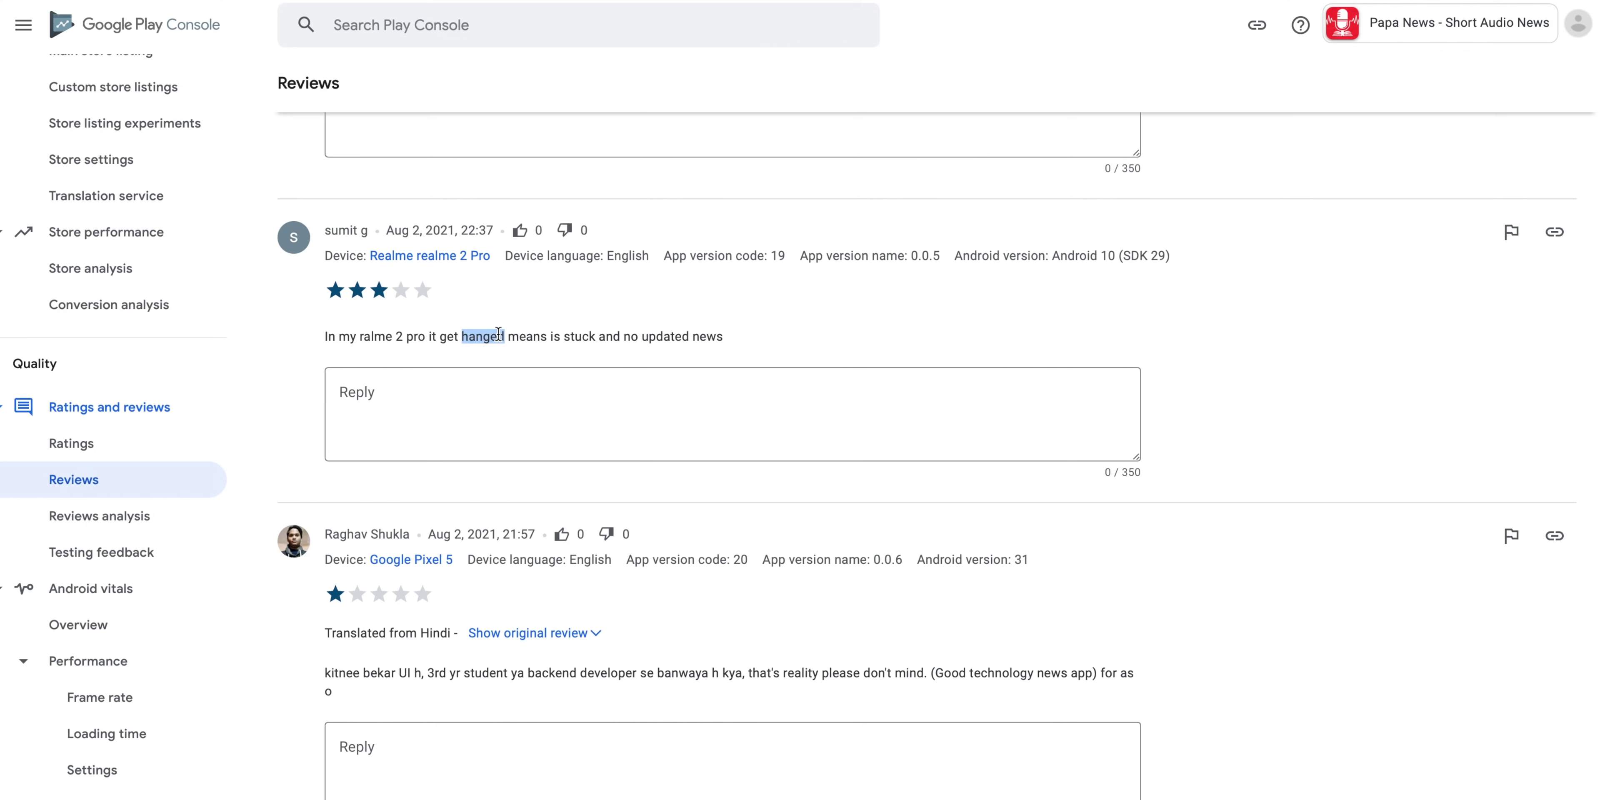
pyautogui.moveTo(688, 336); pyautogui.dragTo(692, 335)
pyautogui.doubleClick(712, 336)
pyautogui.click(673, 333)
# Highlight the app version name 0.0.5 in the Realme 2 Pro user's review details
pyautogui.moveTo(911, 256)
pyautogui.mouseDown()
pyautogui.moveTo(952, 273)
pyautogui.moveTo(939, 257)
pyautogui.mouseUp()
pyautogui.click(936, 253)
pyautogui.tripleClick(901, 255)
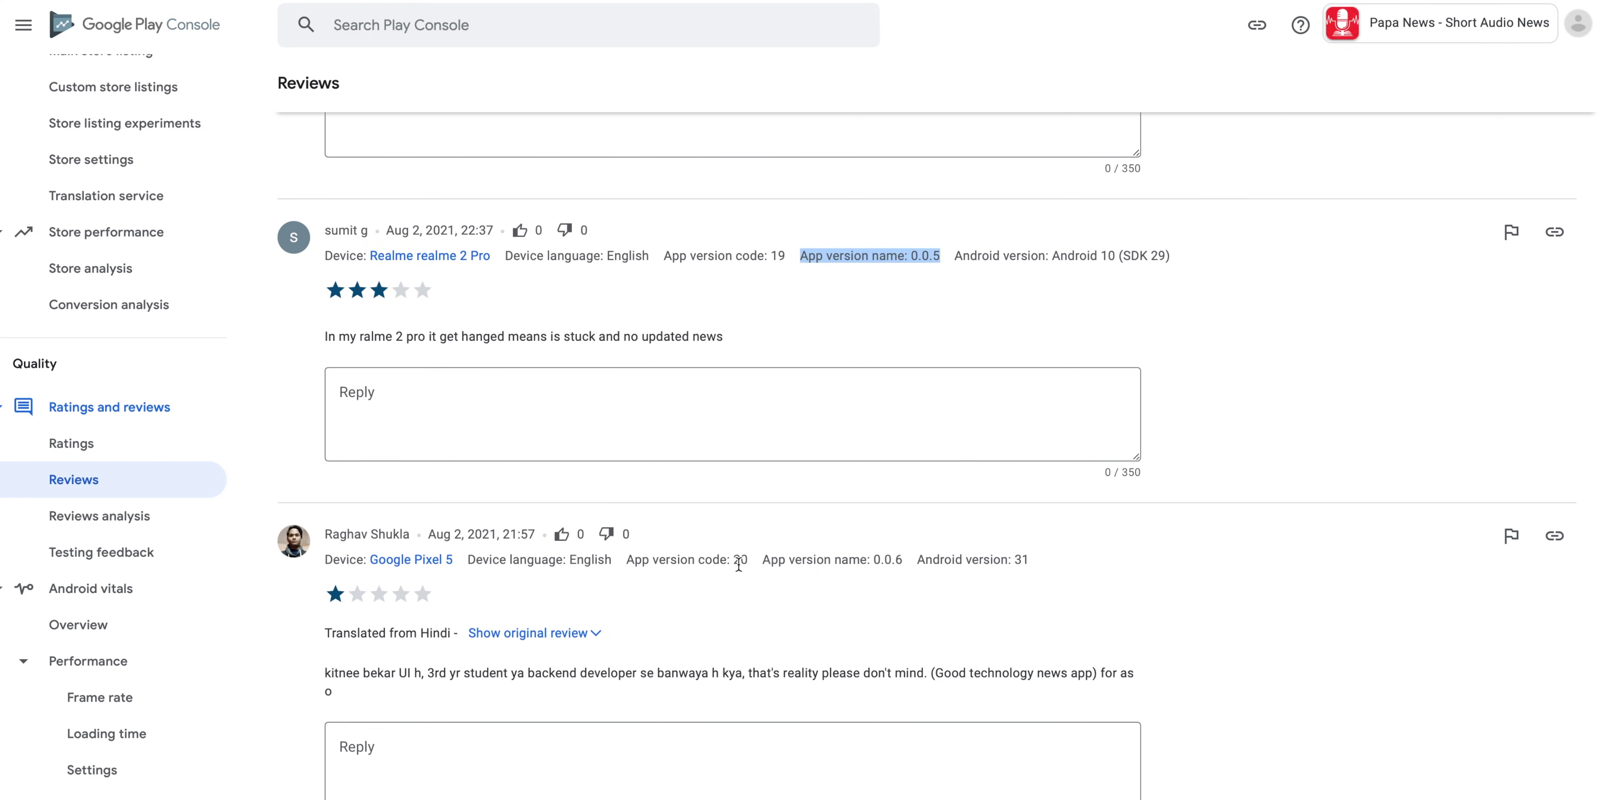
# Read the Google Pixel 5 user's one-star review, highlighting the comment's text and the word "UI"
pyautogui.scroll(-3, 738, 460)
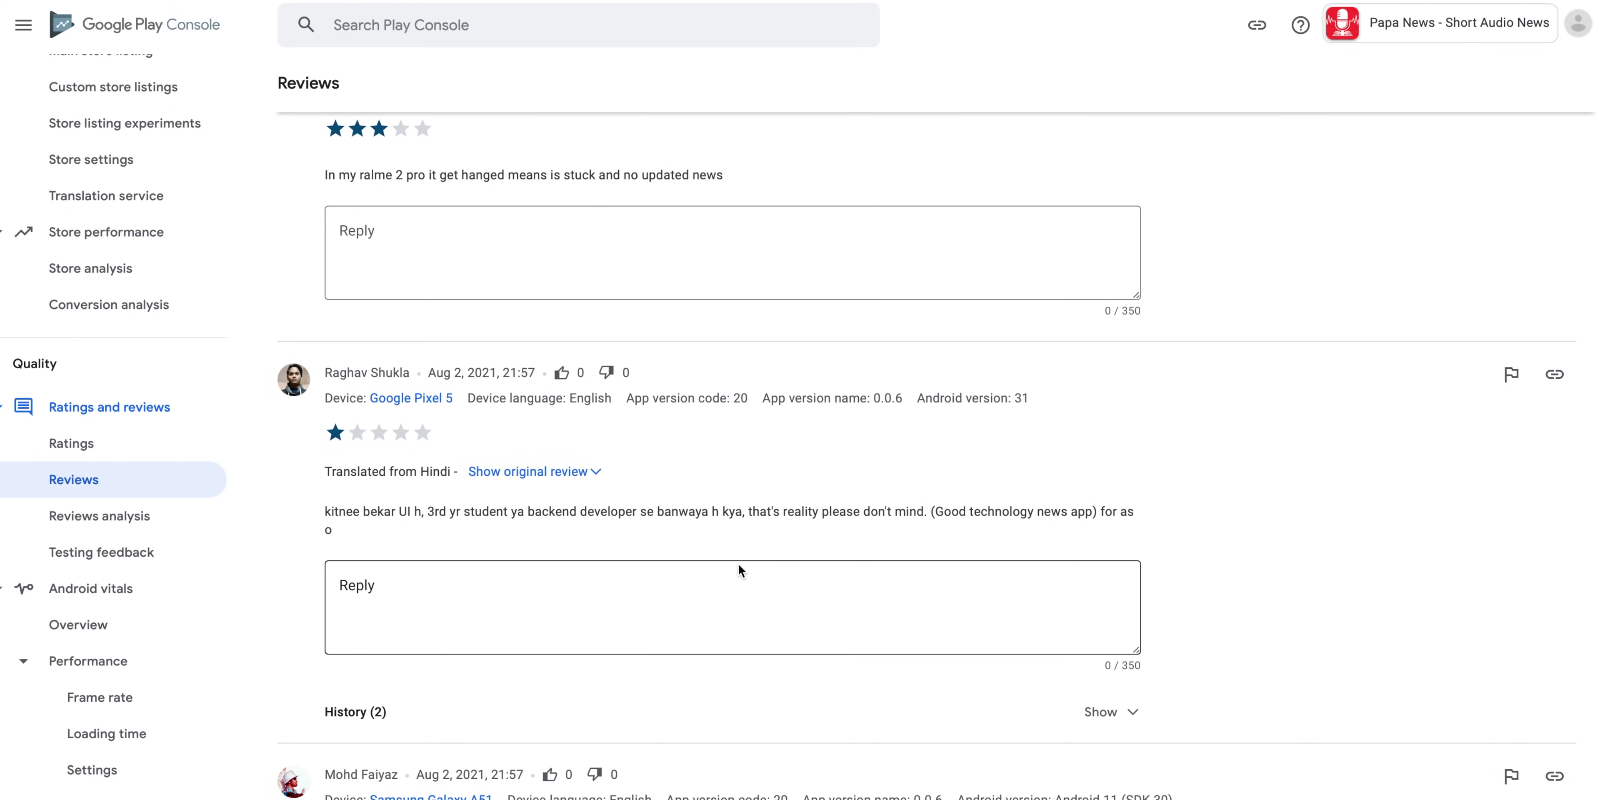
pyautogui.moveTo(353, 511); pyautogui.dragTo(1105, 510)
pyautogui.doubleClick(1107, 511)
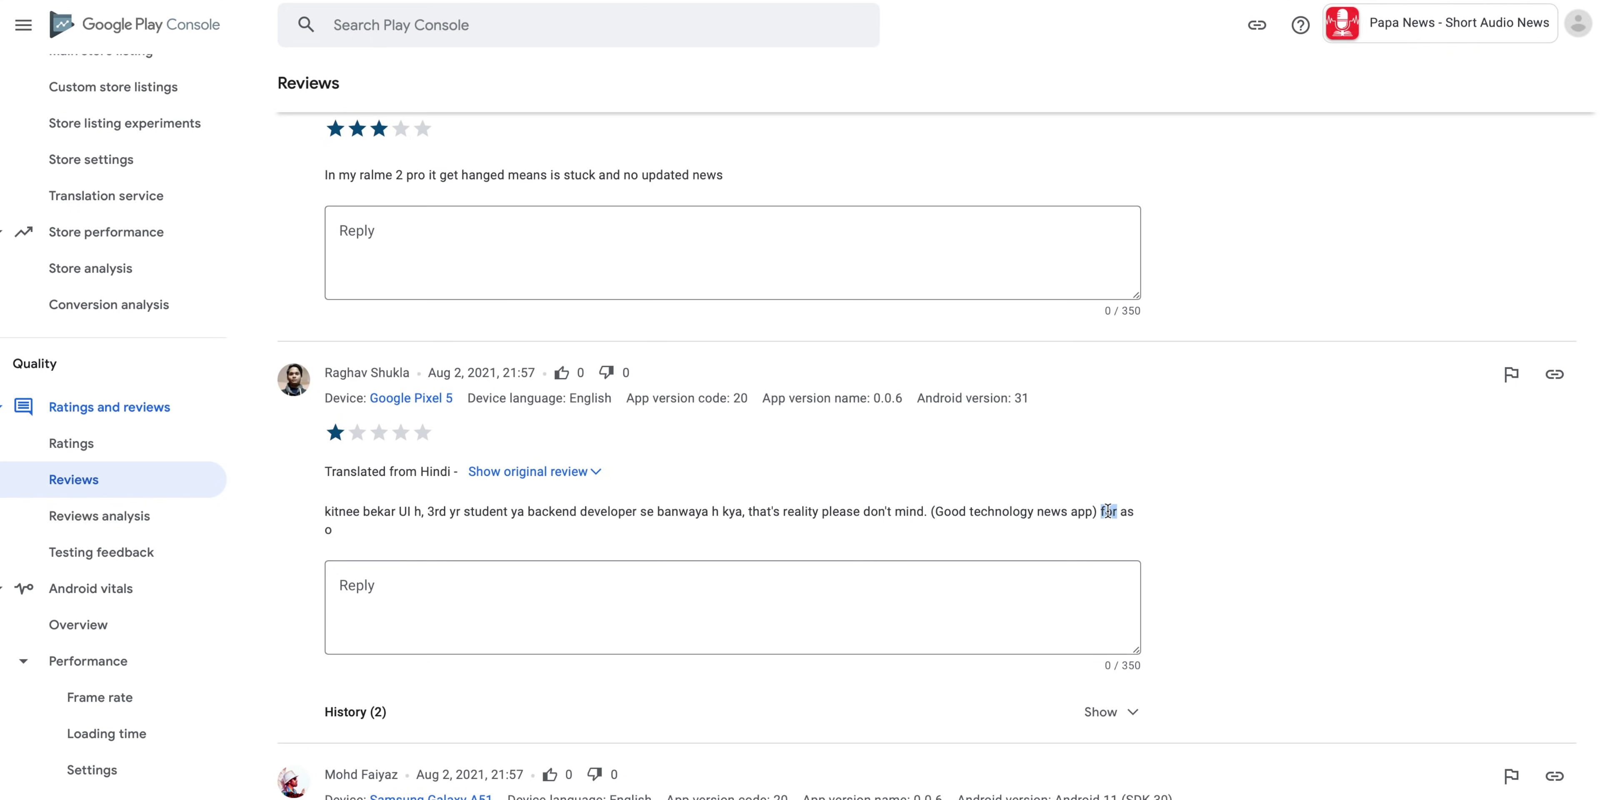
pyautogui.doubleClick(1076, 510)
pyautogui.doubleClick(433, 513)
pyautogui.tripleClick(433, 512)
pyautogui.doubleClick(403, 509)
pyautogui.scroll(-3, 401, 506)
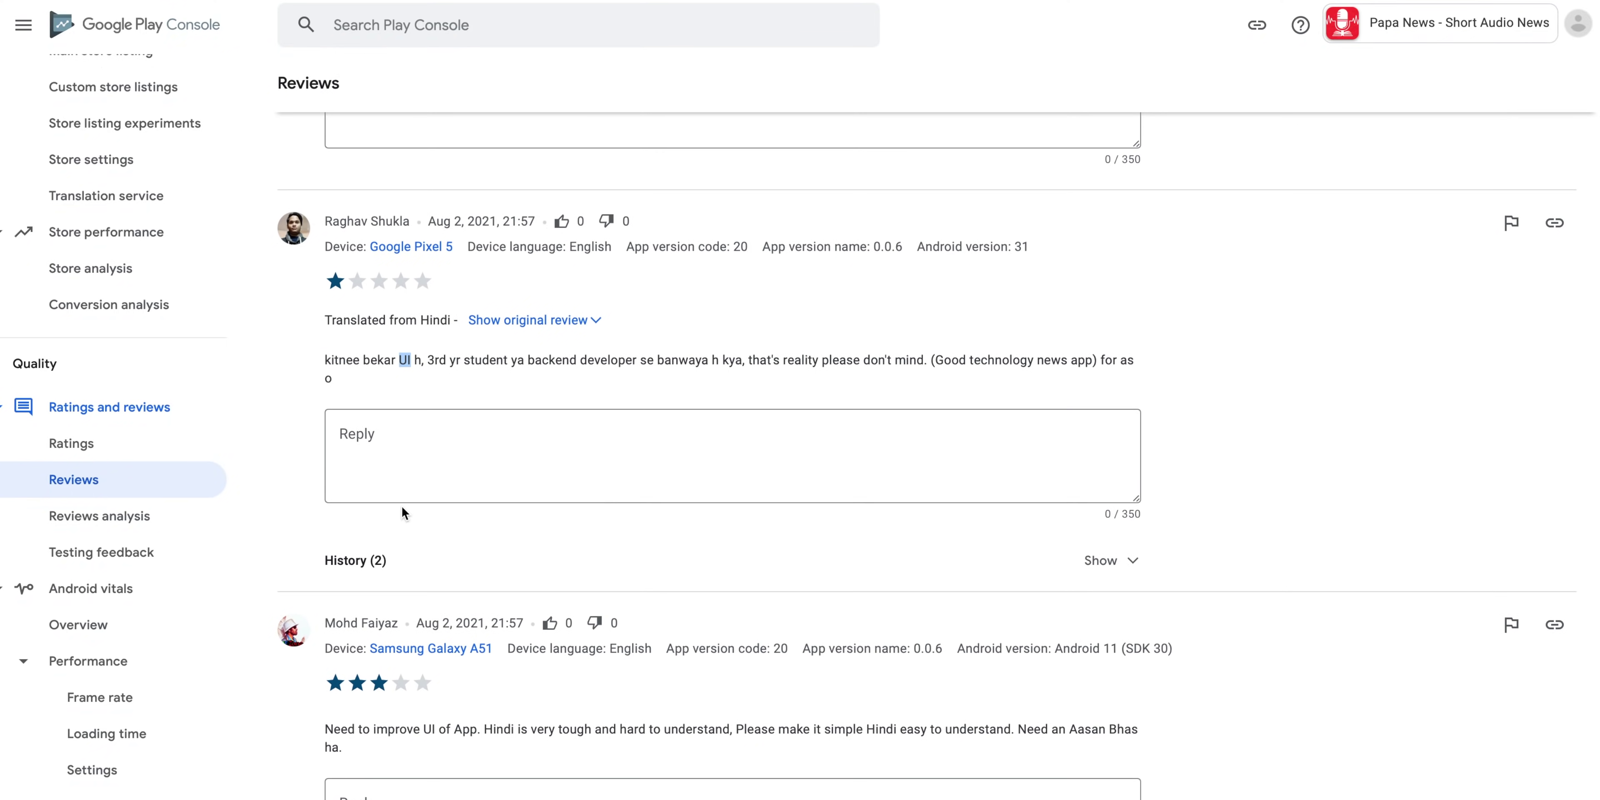
# Read on to the Xiaomi Redmi Note 7 Pro user's three-star review, highlighting the crash complaint and the app version name field
pyautogui.click(409, 365)
pyautogui.scroll(-1, 410, 367)
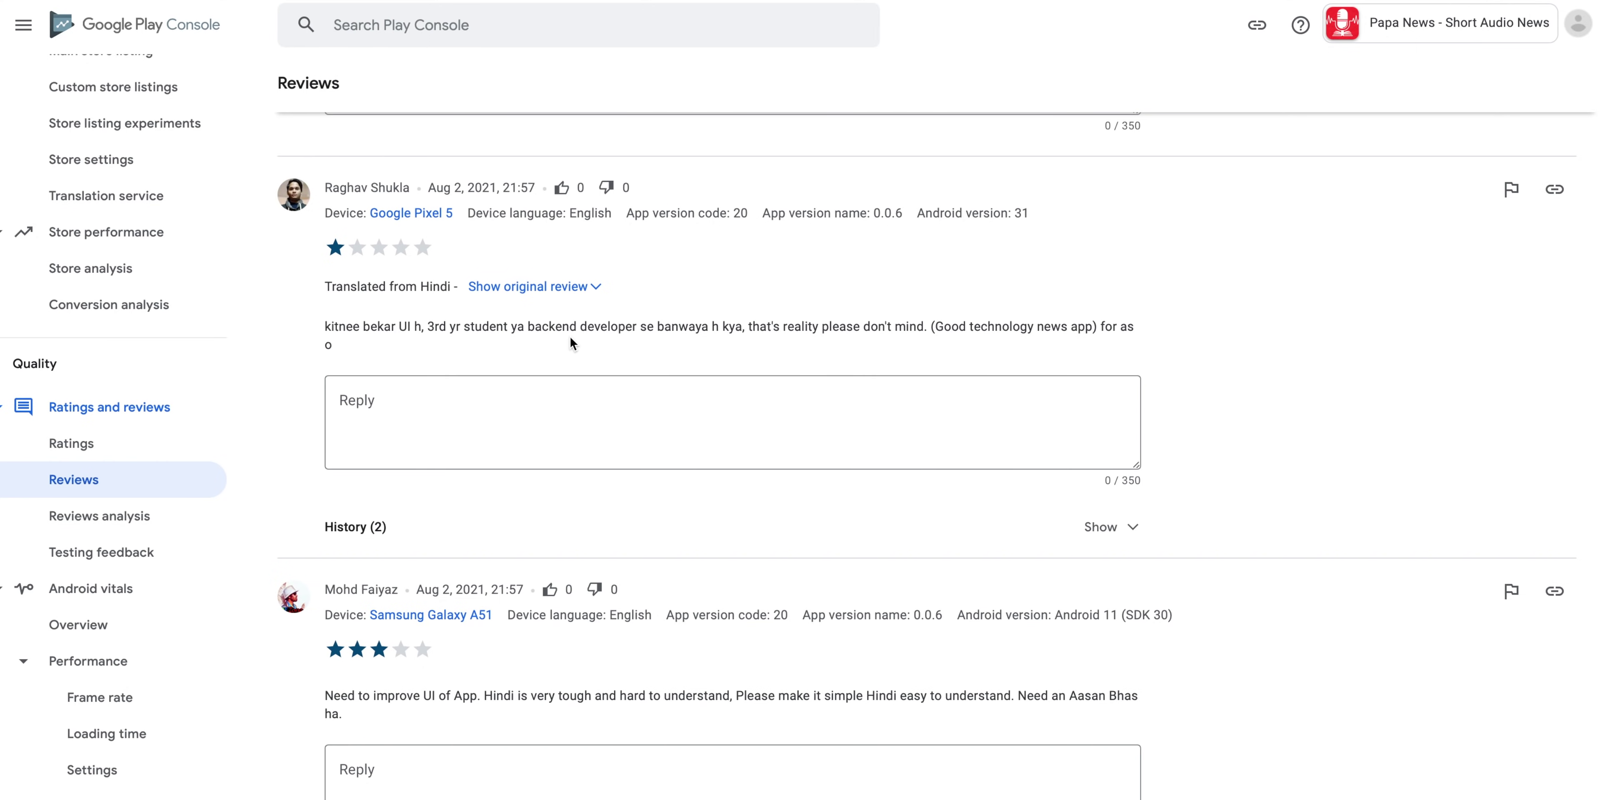
pyautogui.scroll(-10, 802, 390)
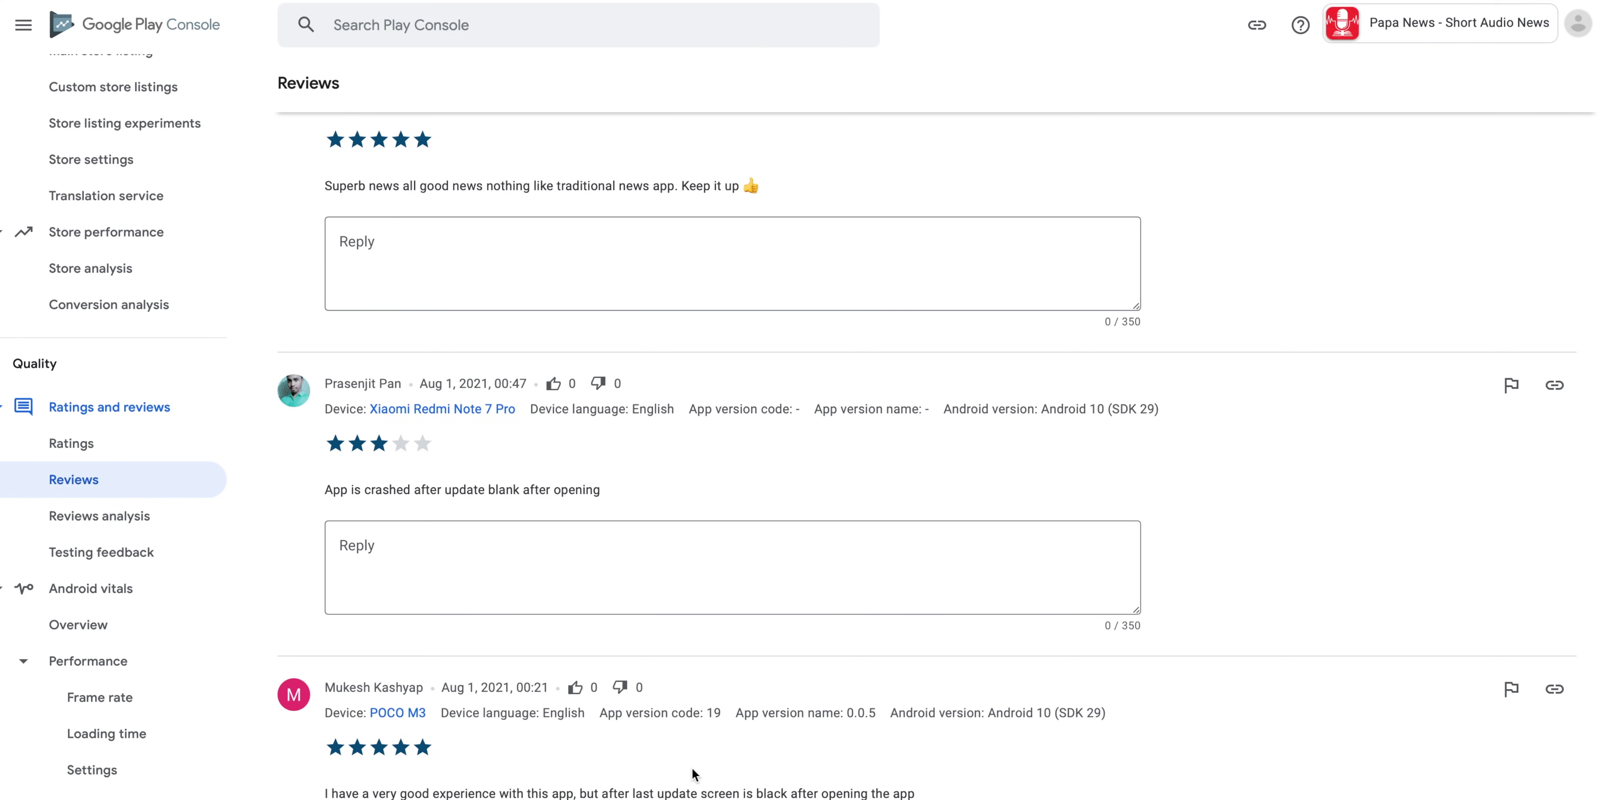
pyautogui.moveTo(430, 490); pyautogui.dragTo(583, 491)
pyautogui.doubleClick(564, 491)
pyautogui.click(765, 473)
pyautogui.tripleClick(803, 408)
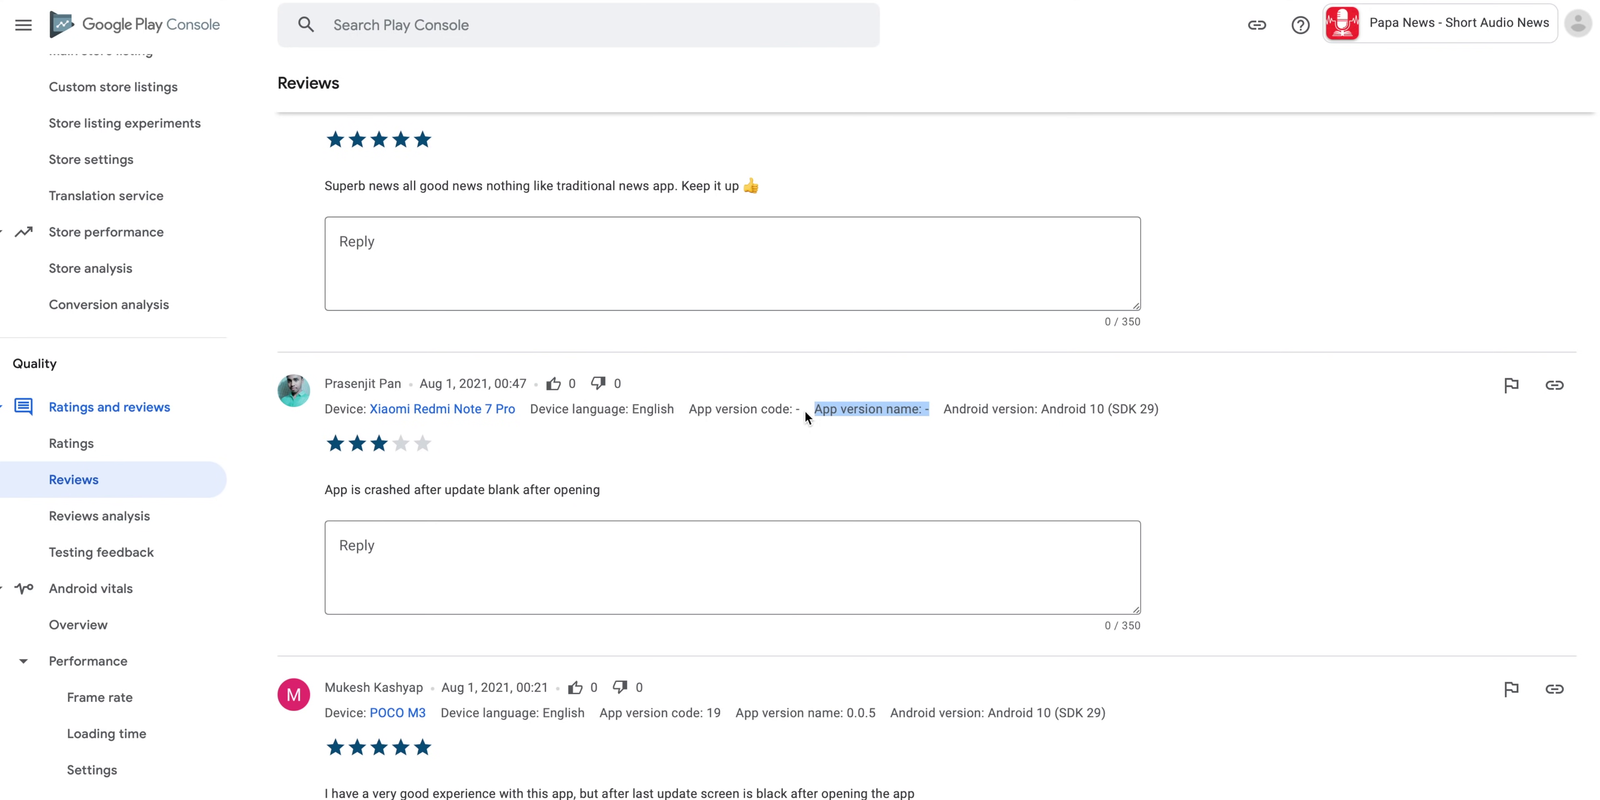
pyautogui.click(803, 410)
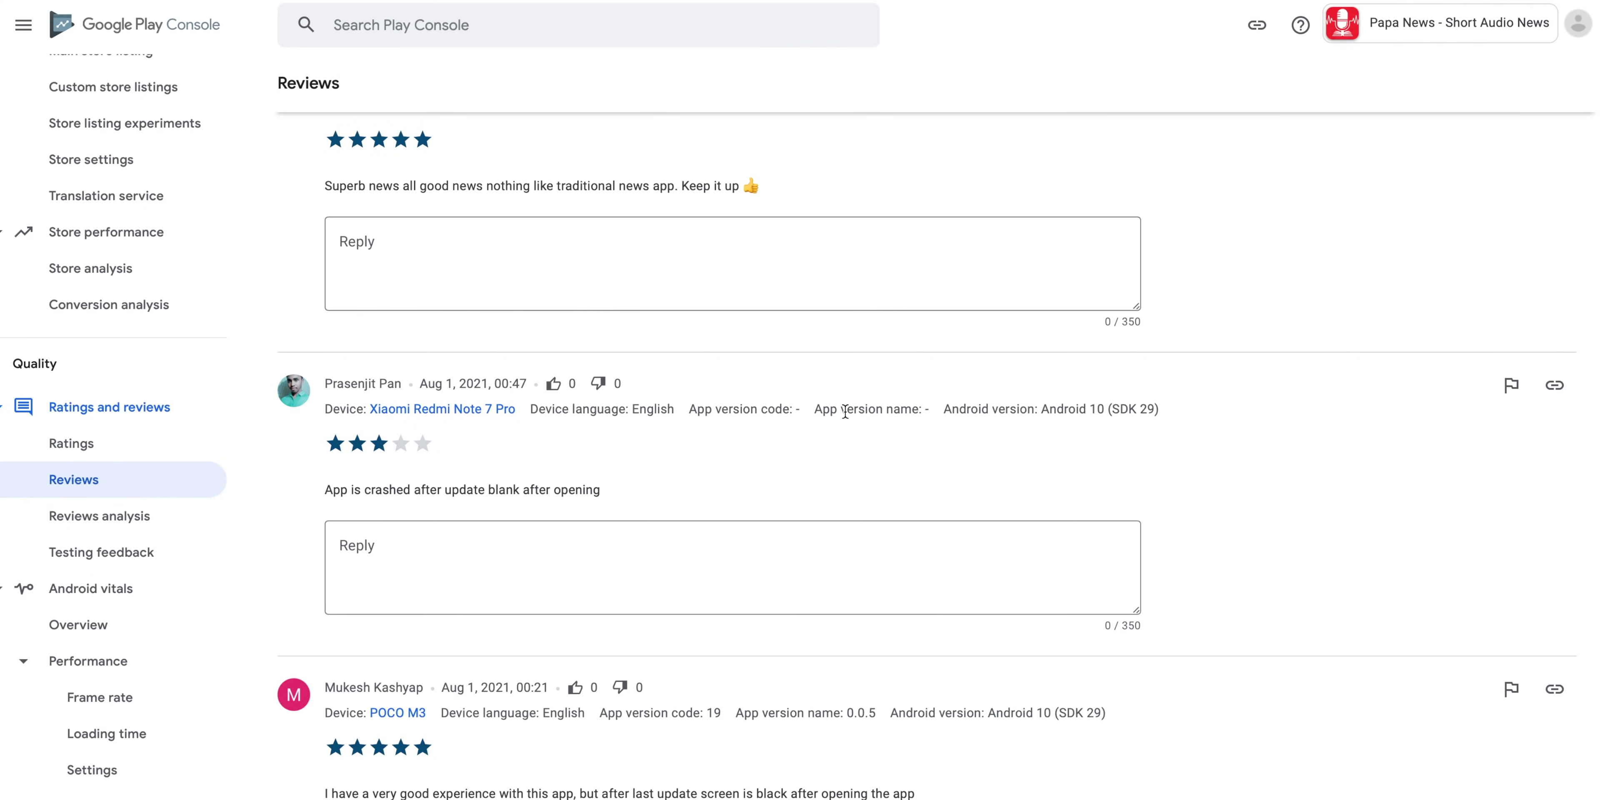
# Switch to Firebase Crashlytics for com.papanews and inspect the daily crash counts in the Trends chart
pyautogui.click(1267, 1)
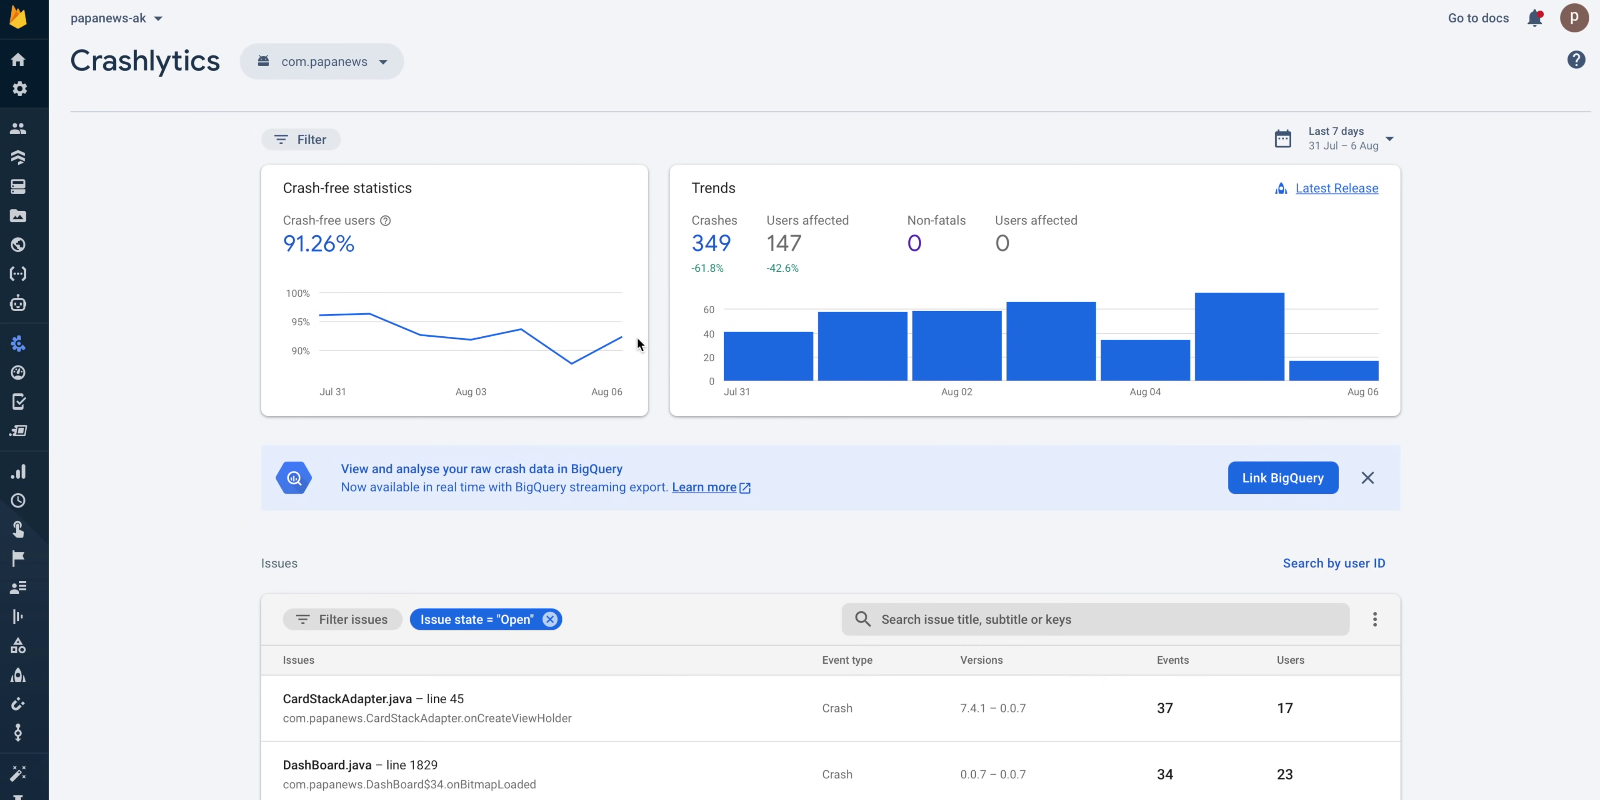
pyautogui.moveTo(619, 351)
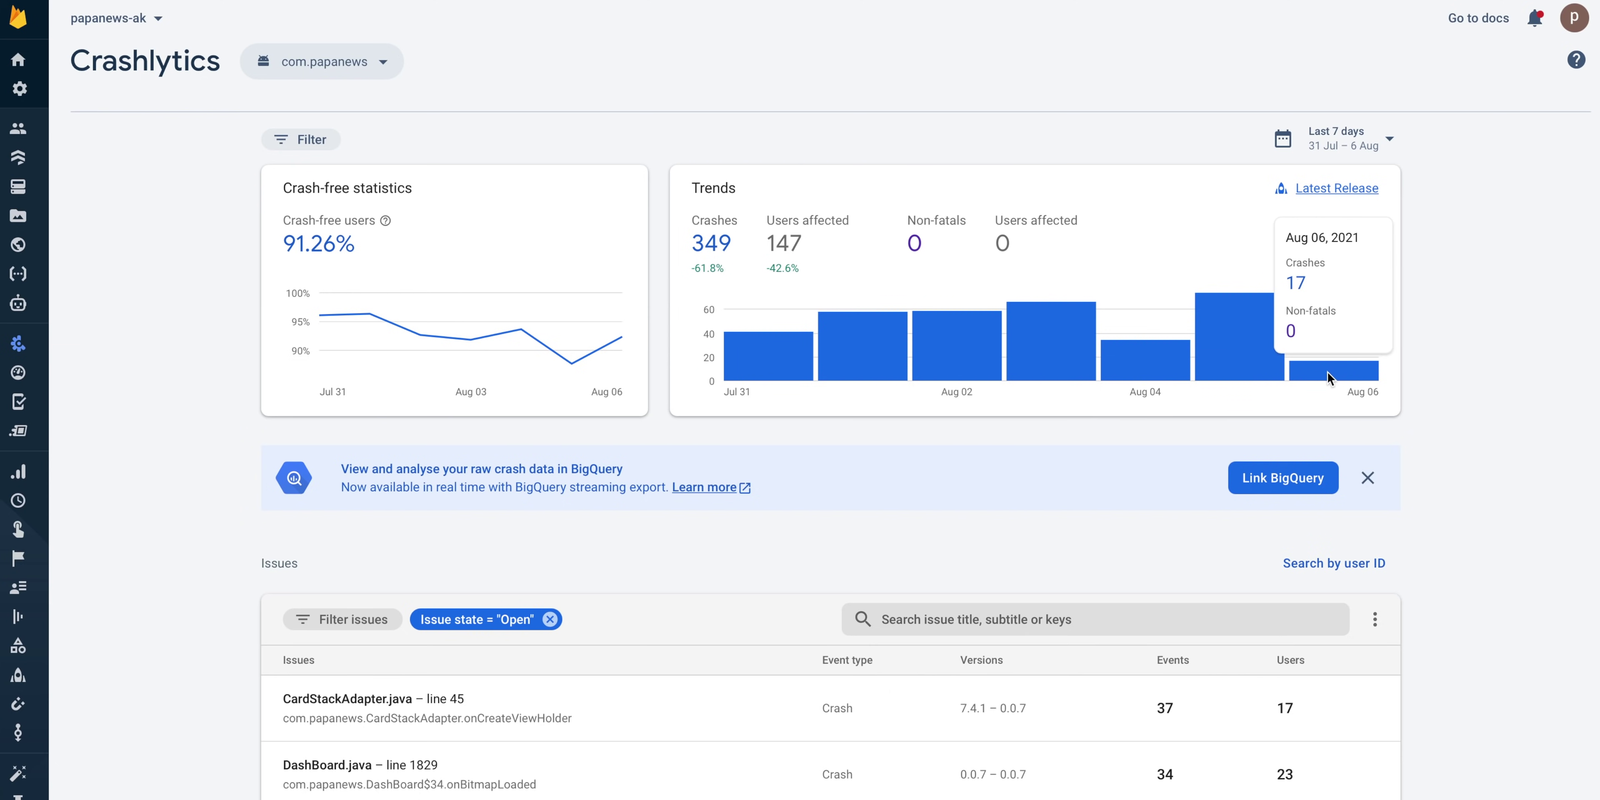
pyautogui.moveTo(1253, 370)
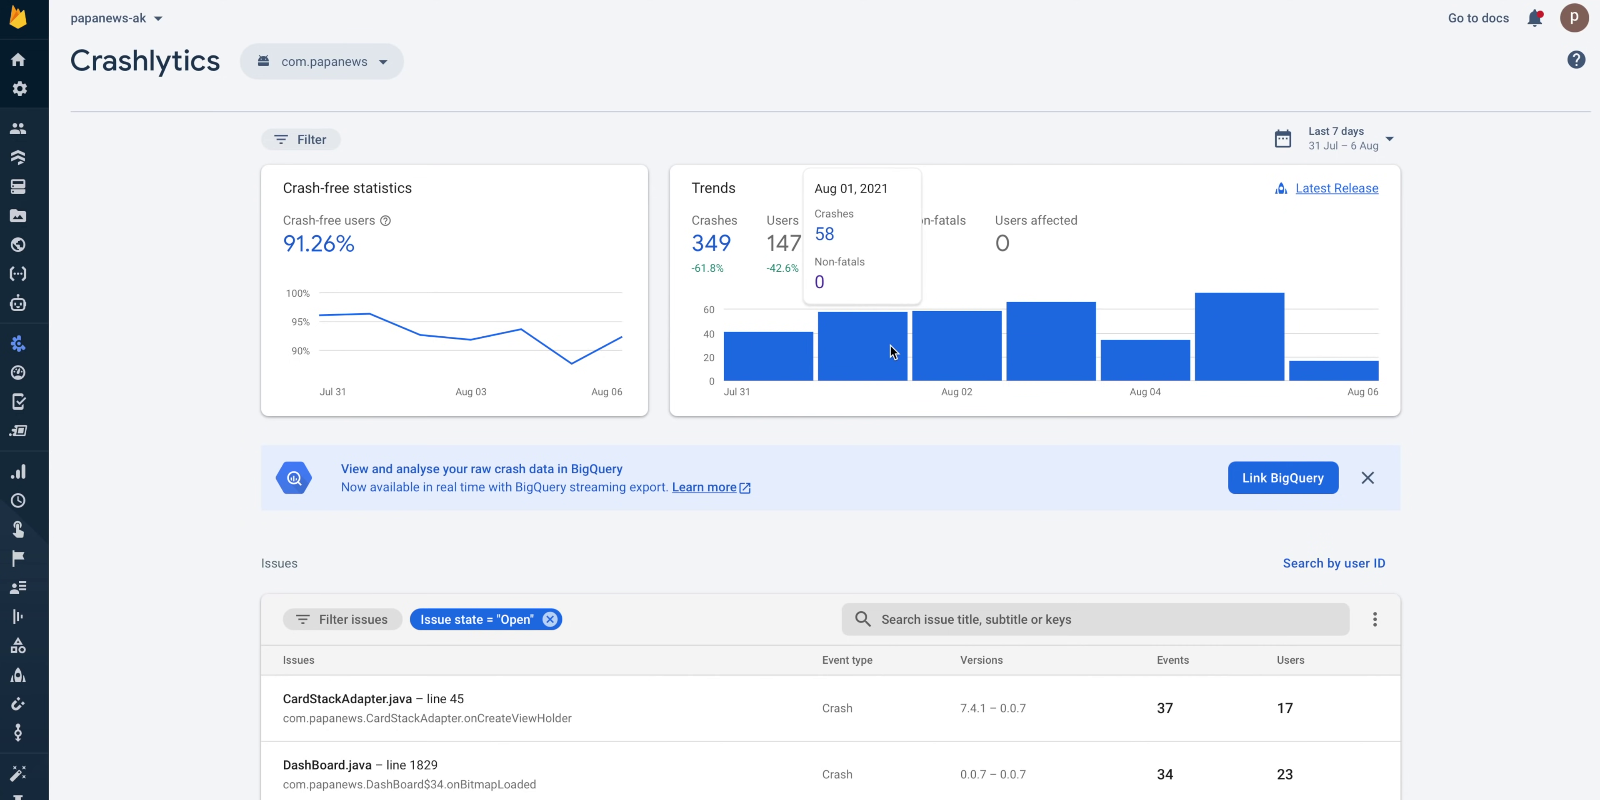
# Set the Crashlytics date range to the last 30 days, look over the crash issues and remove the Issue state = "Open" filter
pyautogui.click(1343, 144)
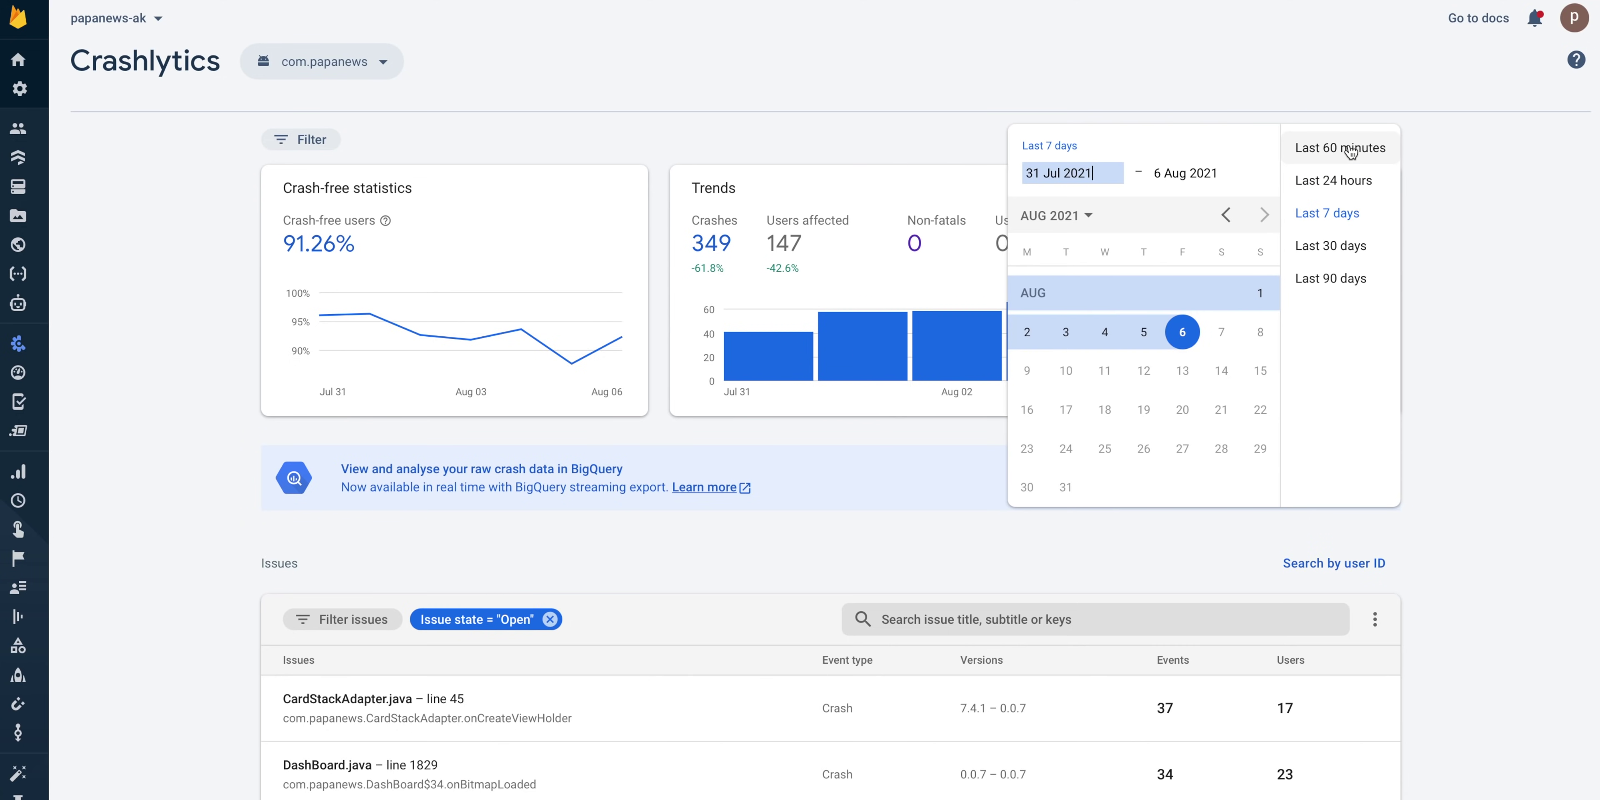
pyautogui.click(1346, 249)
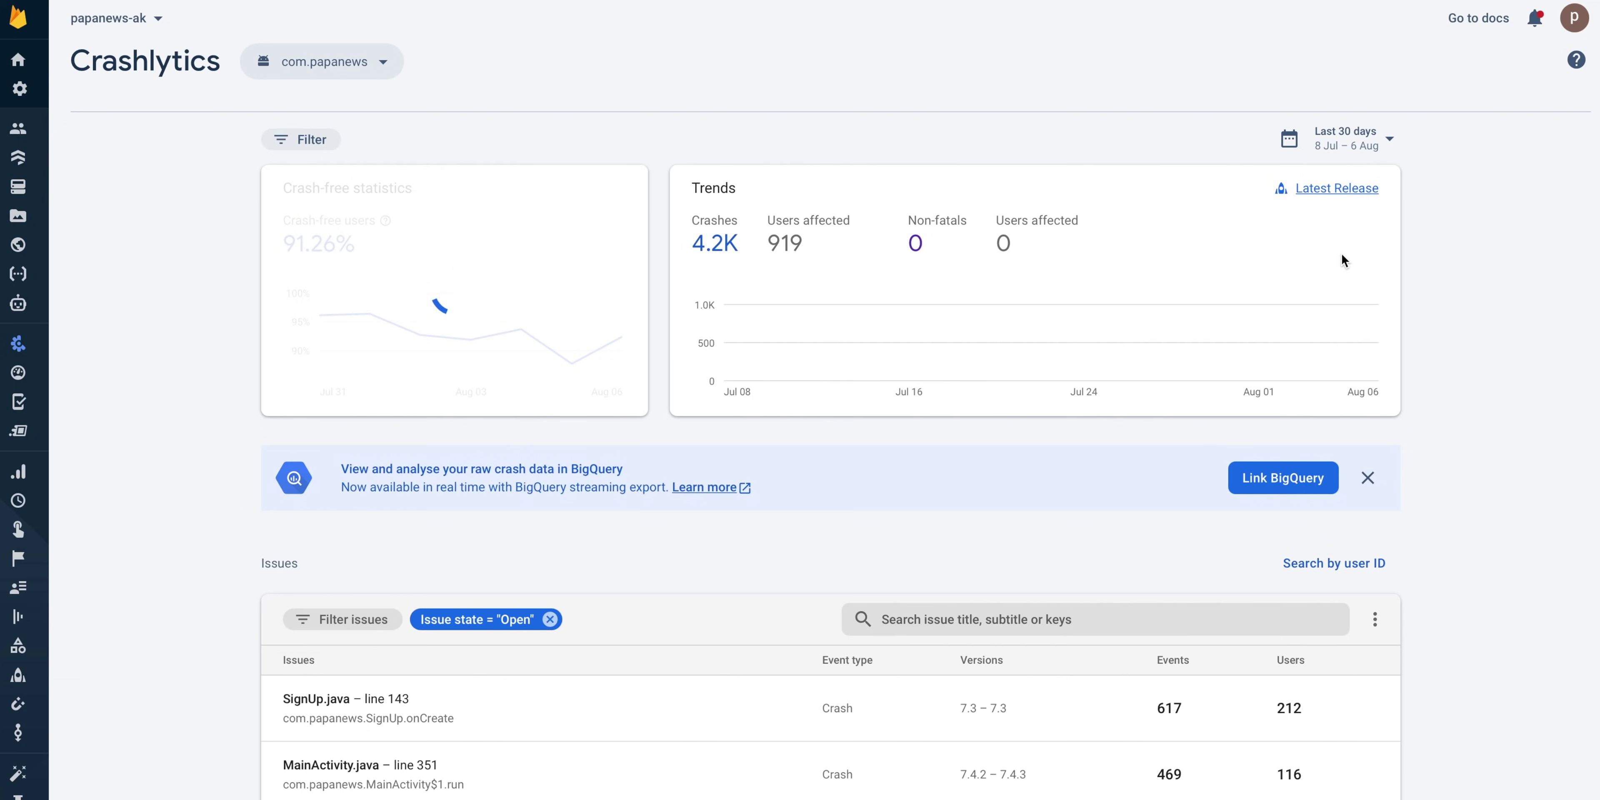
pyautogui.moveTo(961, 306)
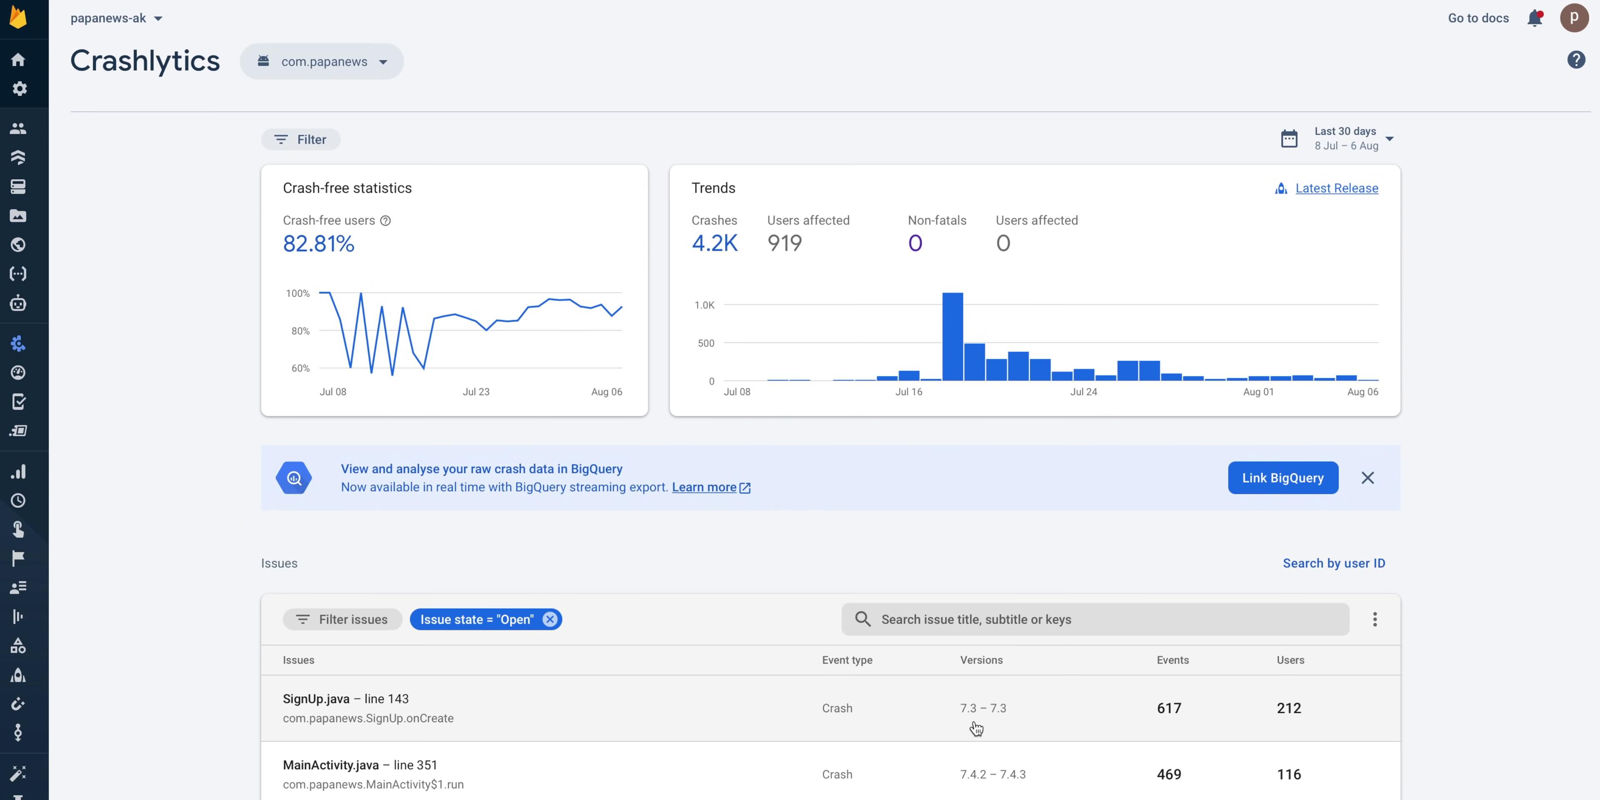
pyautogui.scroll(-9, 976, 727)
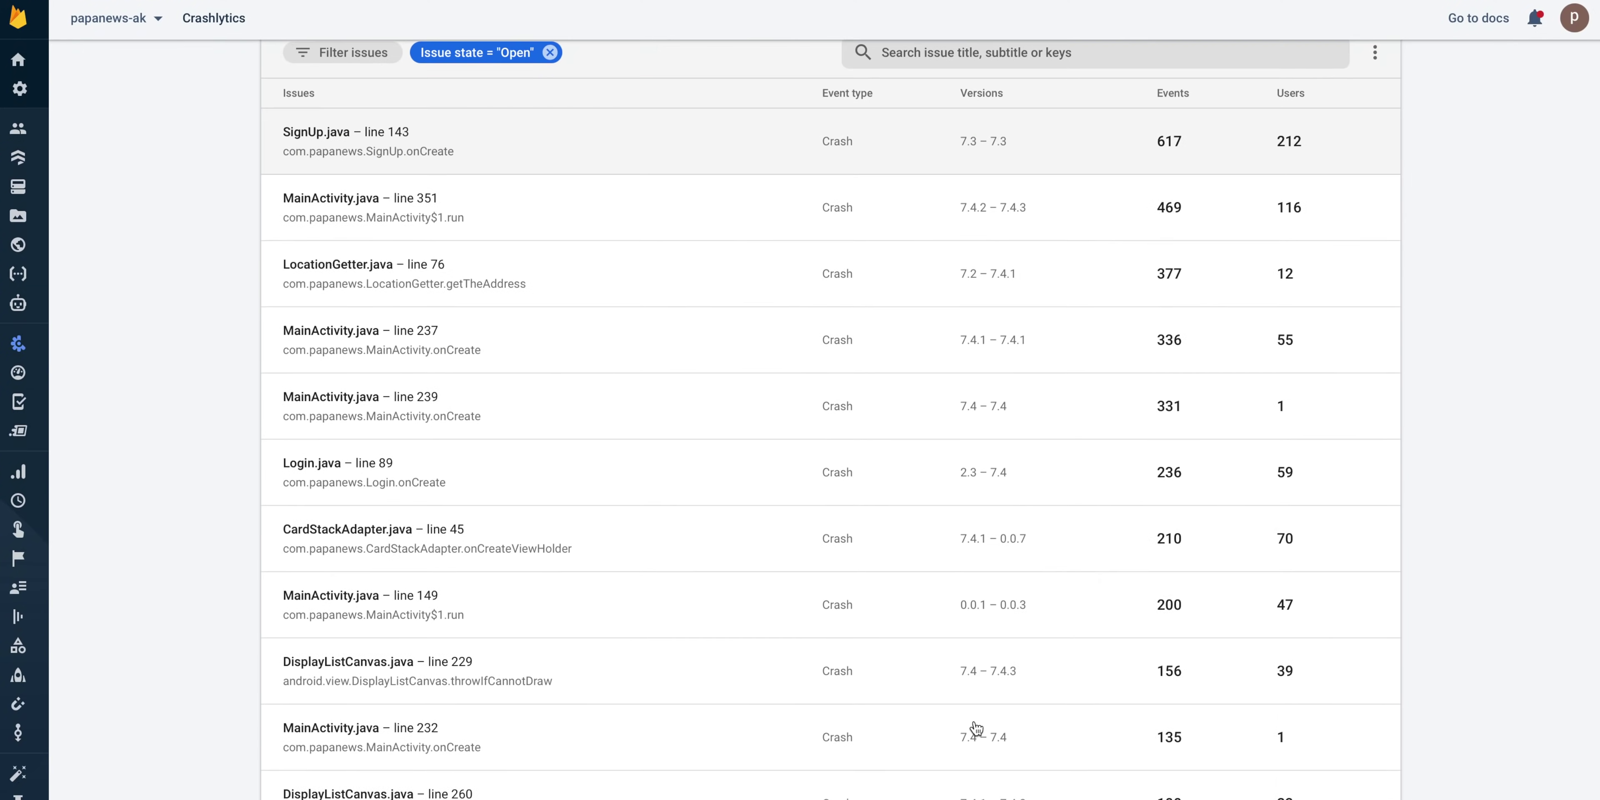
pyautogui.scroll(6, 976, 727)
pyautogui.scroll(3, 969, 728)
pyautogui.click(550, 604)
# Filter the crash data to version 0.0.0, build 24, to view its statistics, and remove that version filter again
pyautogui.click(304, 126)
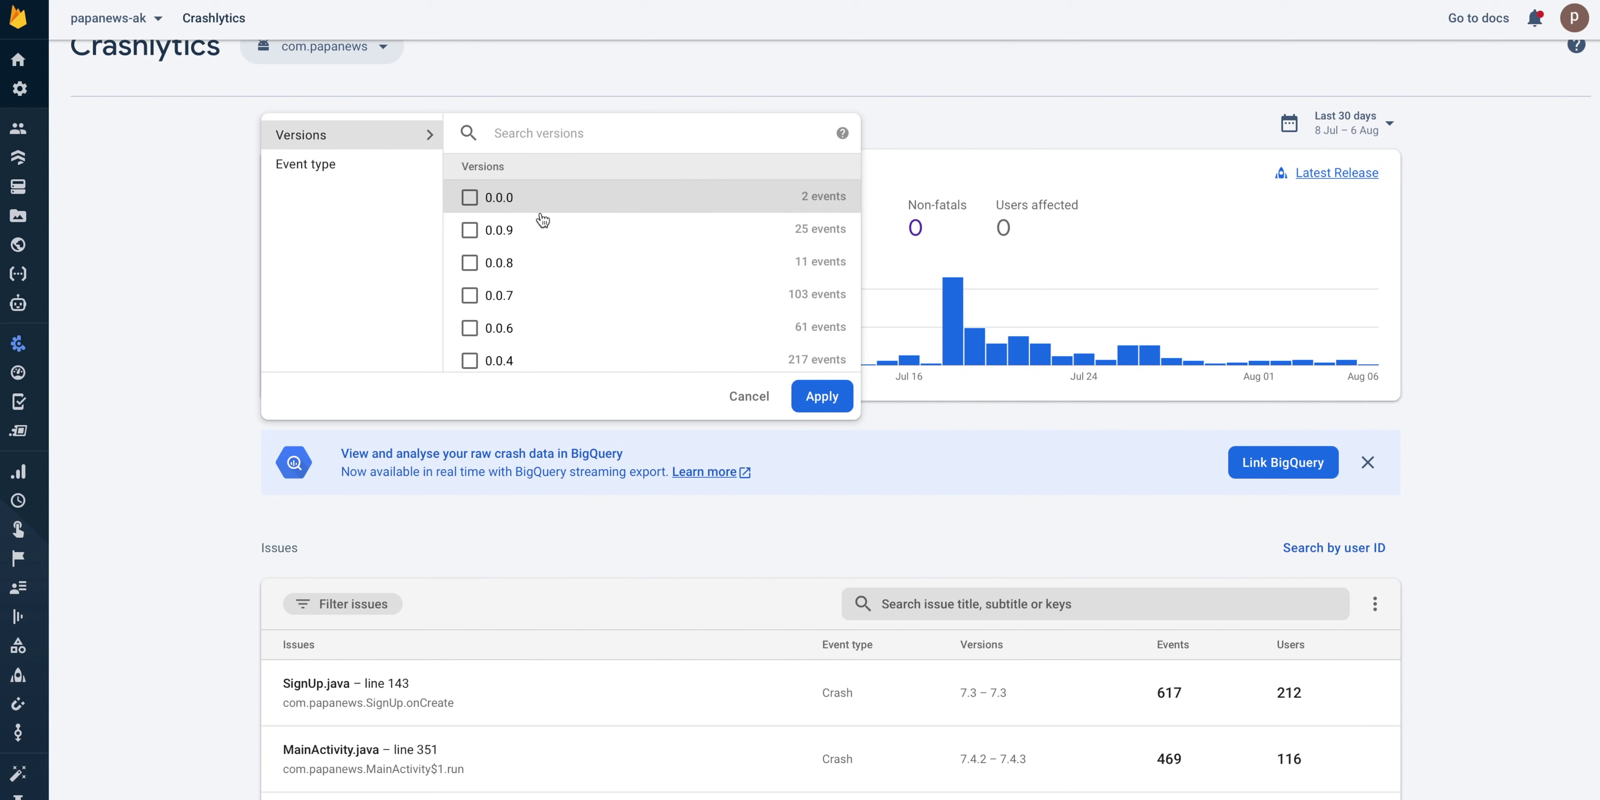
pyautogui.scroll(-3, 529, 300)
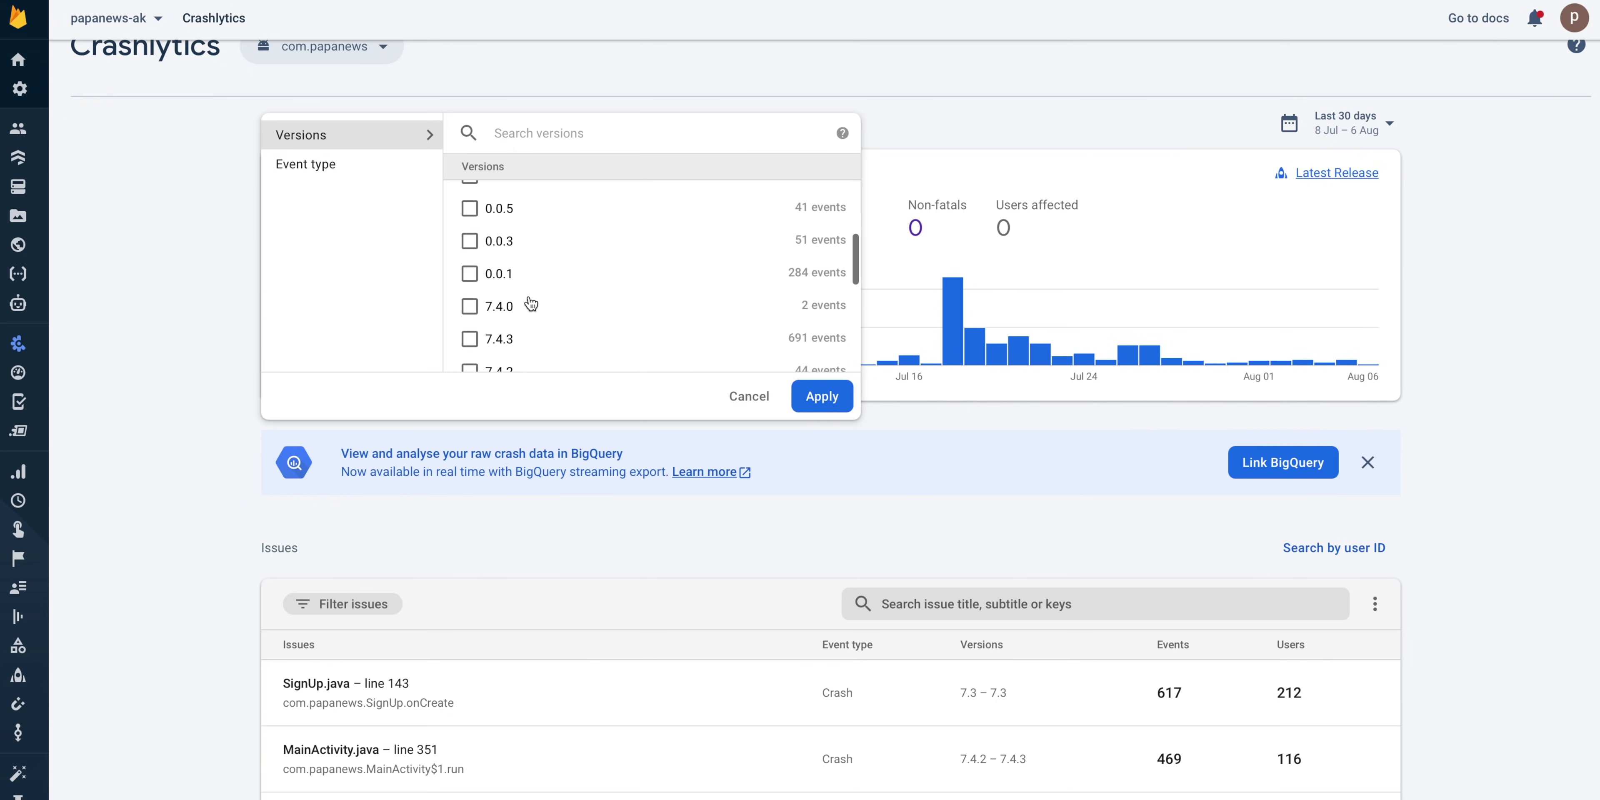
pyautogui.scroll(3, 529, 300)
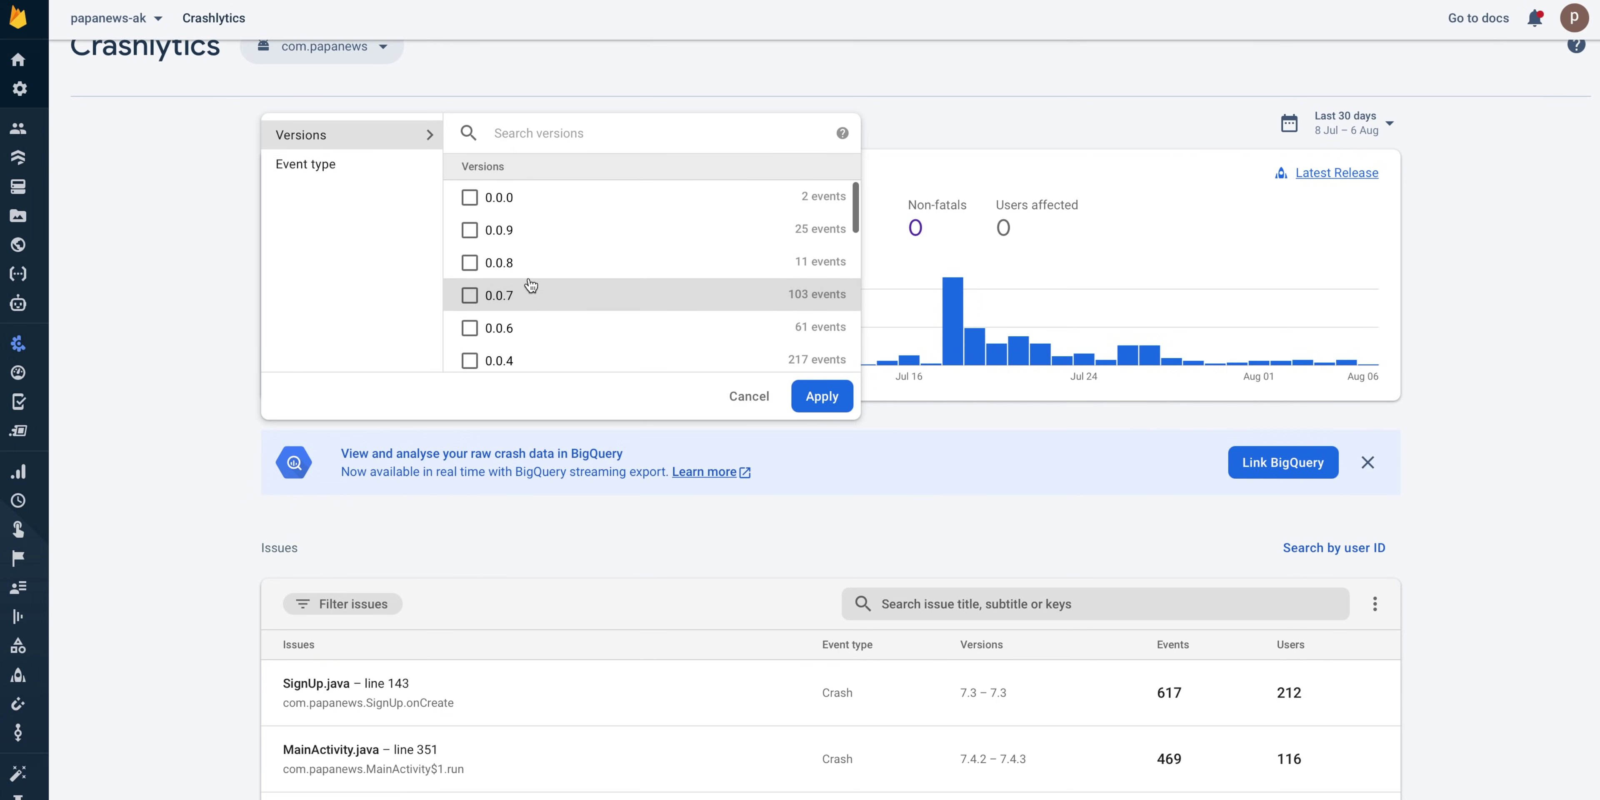
pyautogui.click(531, 218)
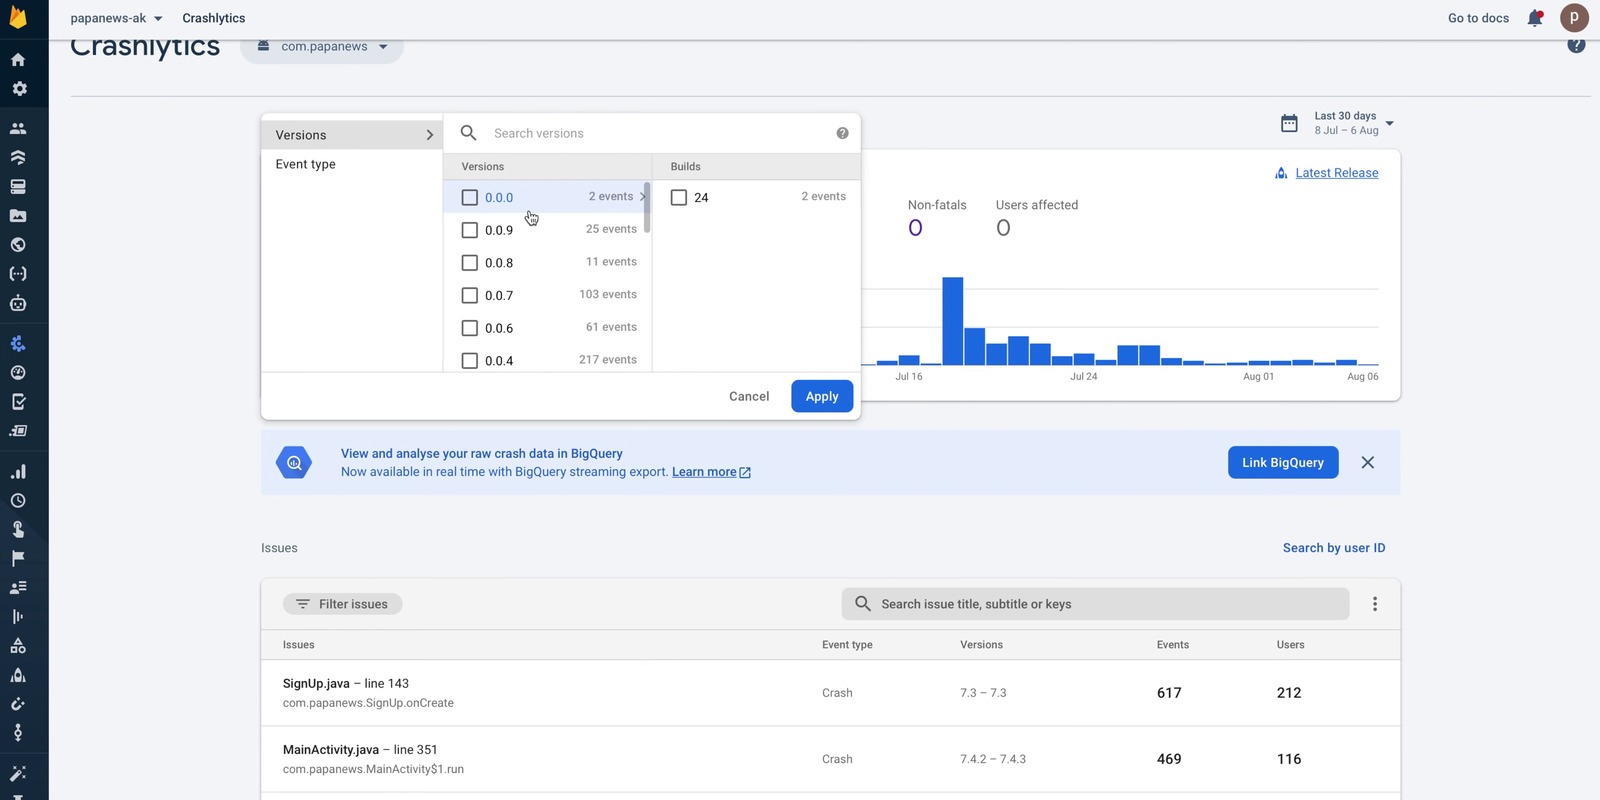
pyautogui.click(680, 197)
pyautogui.click(820, 396)
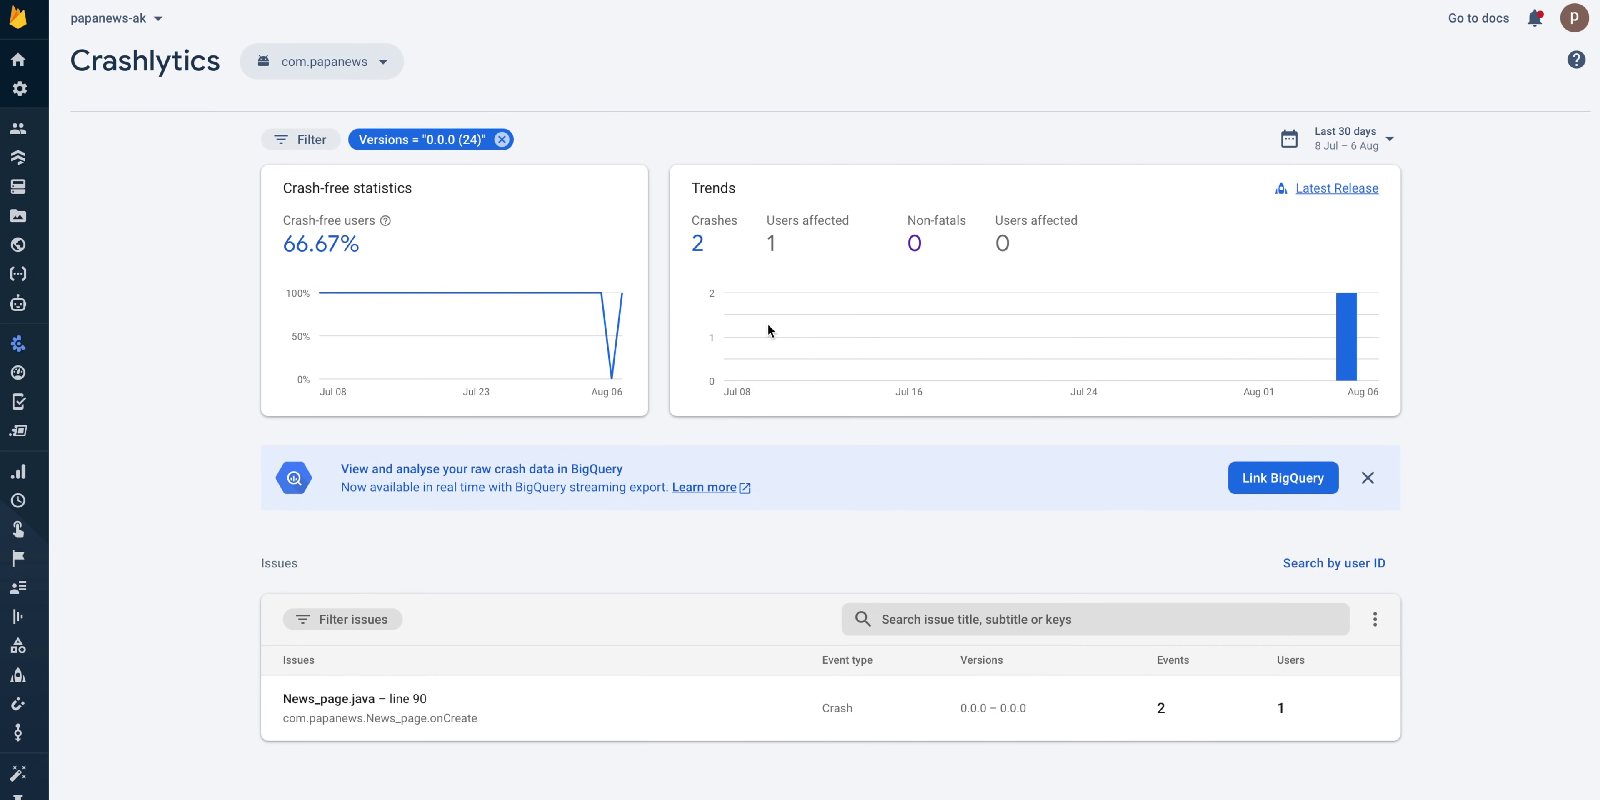
pyautogui.click(501, 139)
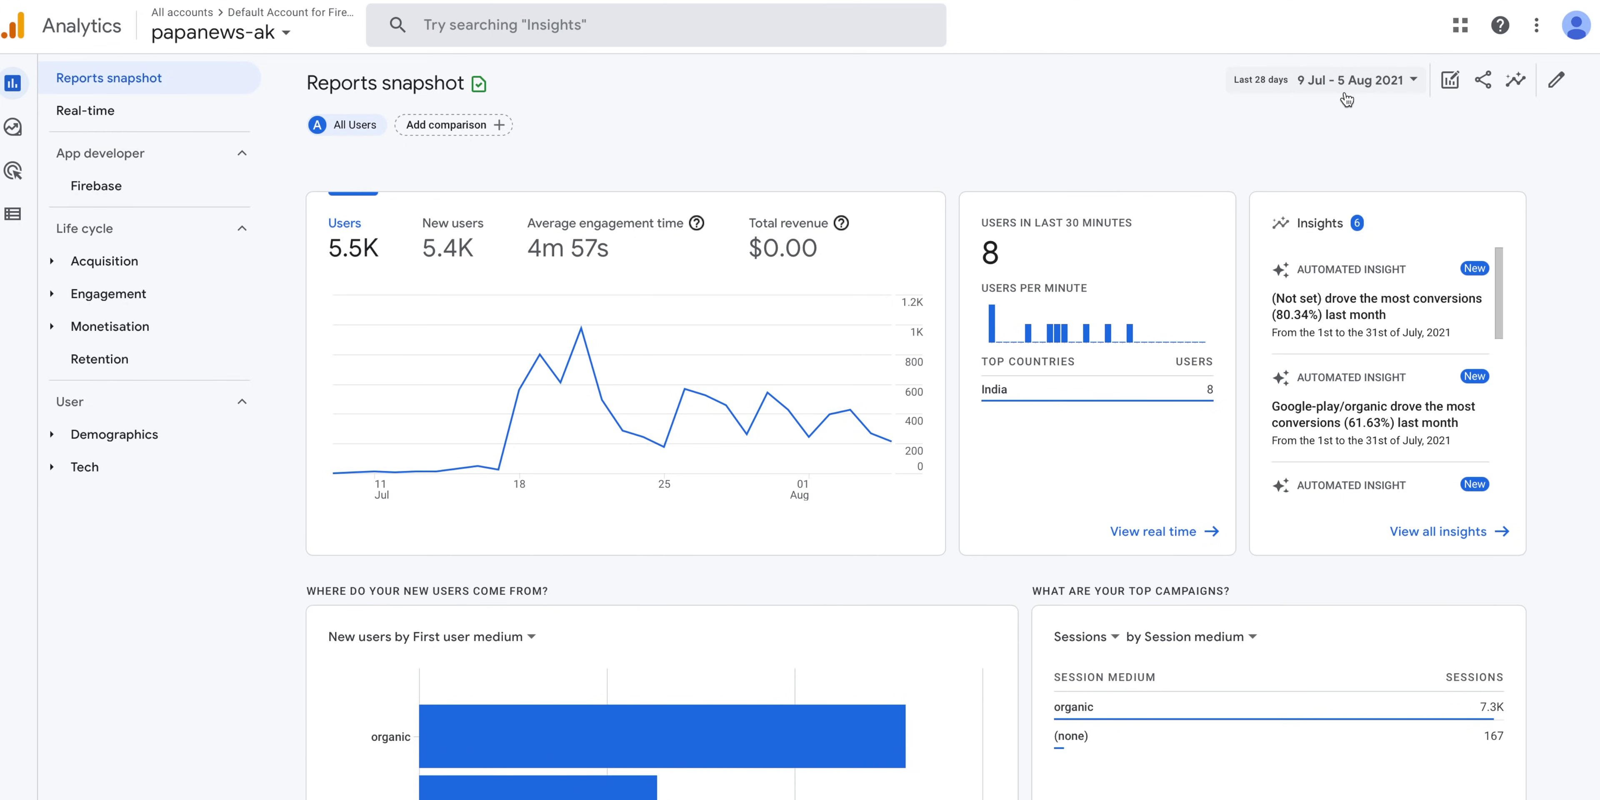
# Check the daily users chart in the Google Analytics reports snapshot and highlight the active devices figure on the Play Console dashboard
pyautogui.moveTo(497, 476)
pyautogui.moveTo(584, 386)
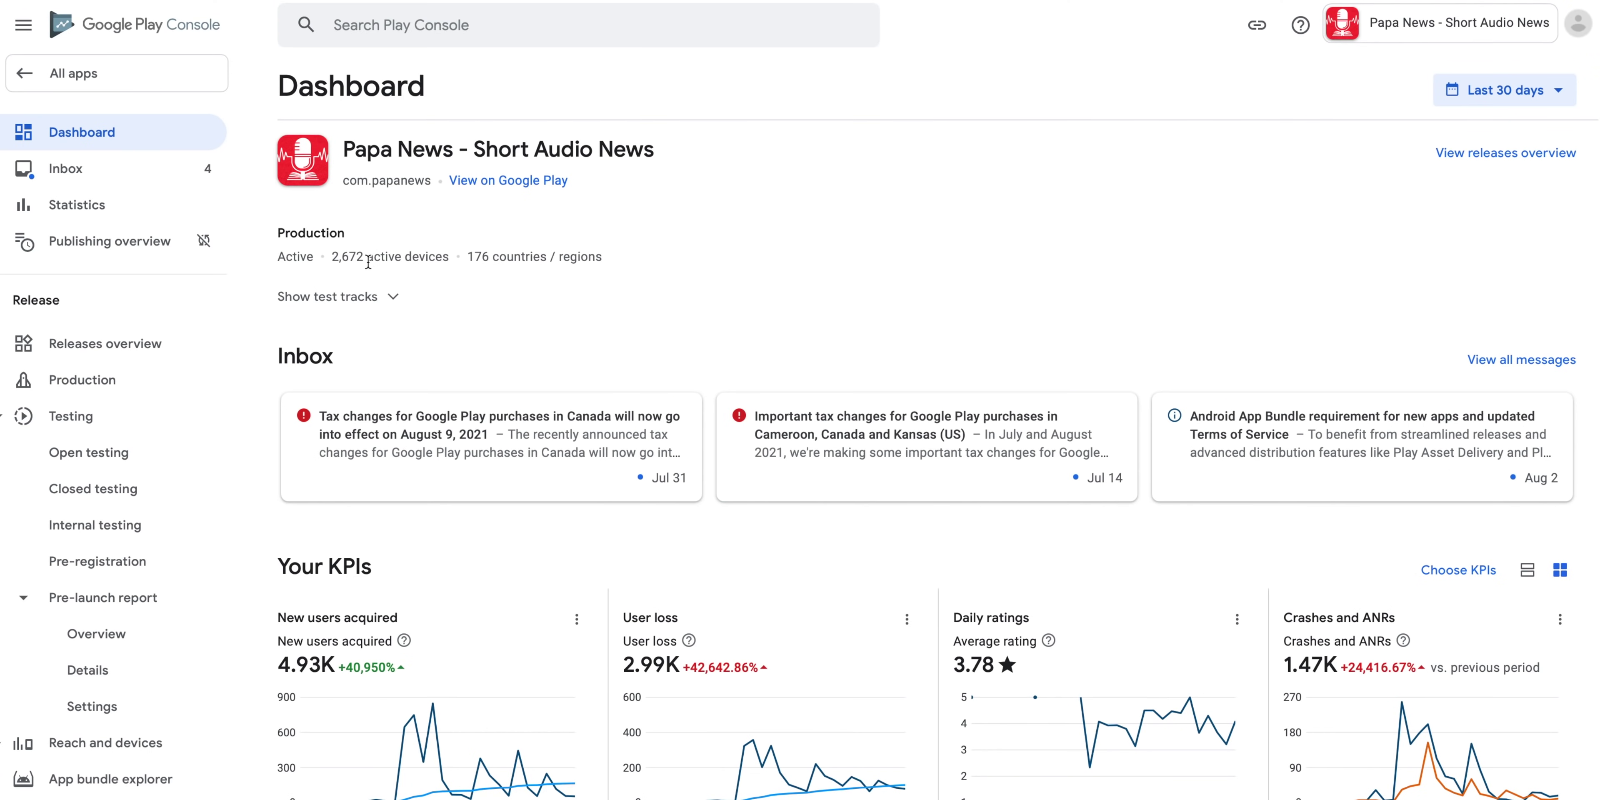
pyautogui.tripleClick(368, 257)
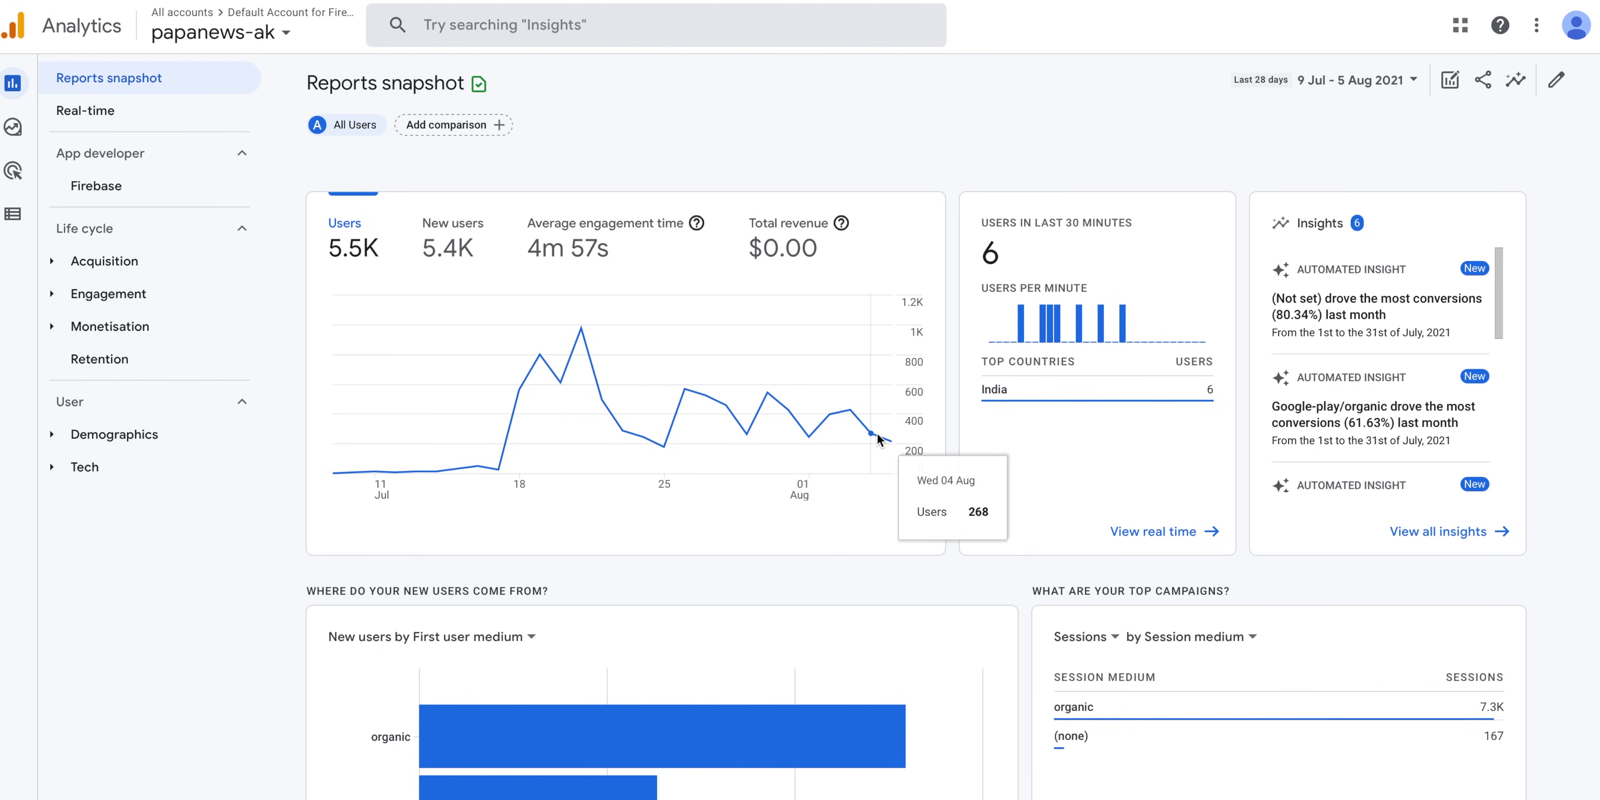
# Switch back to Google Analytics and examine the reports snapshot's country, user retention, page view and top event cards
pyautogui.scroll(-10, 877, 433)
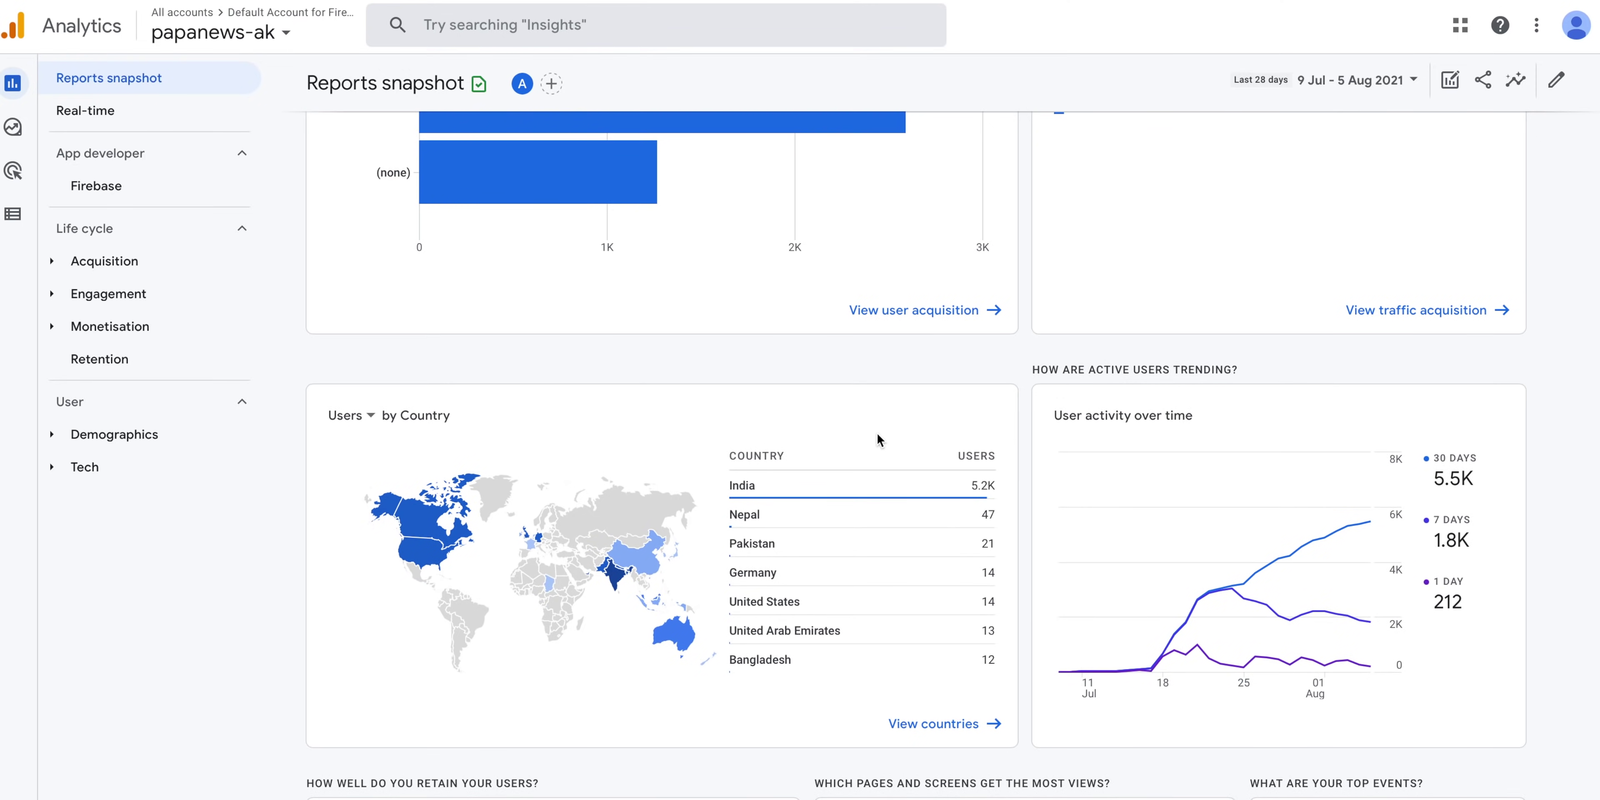
pyautogui.scroll(-7, 877, 437)
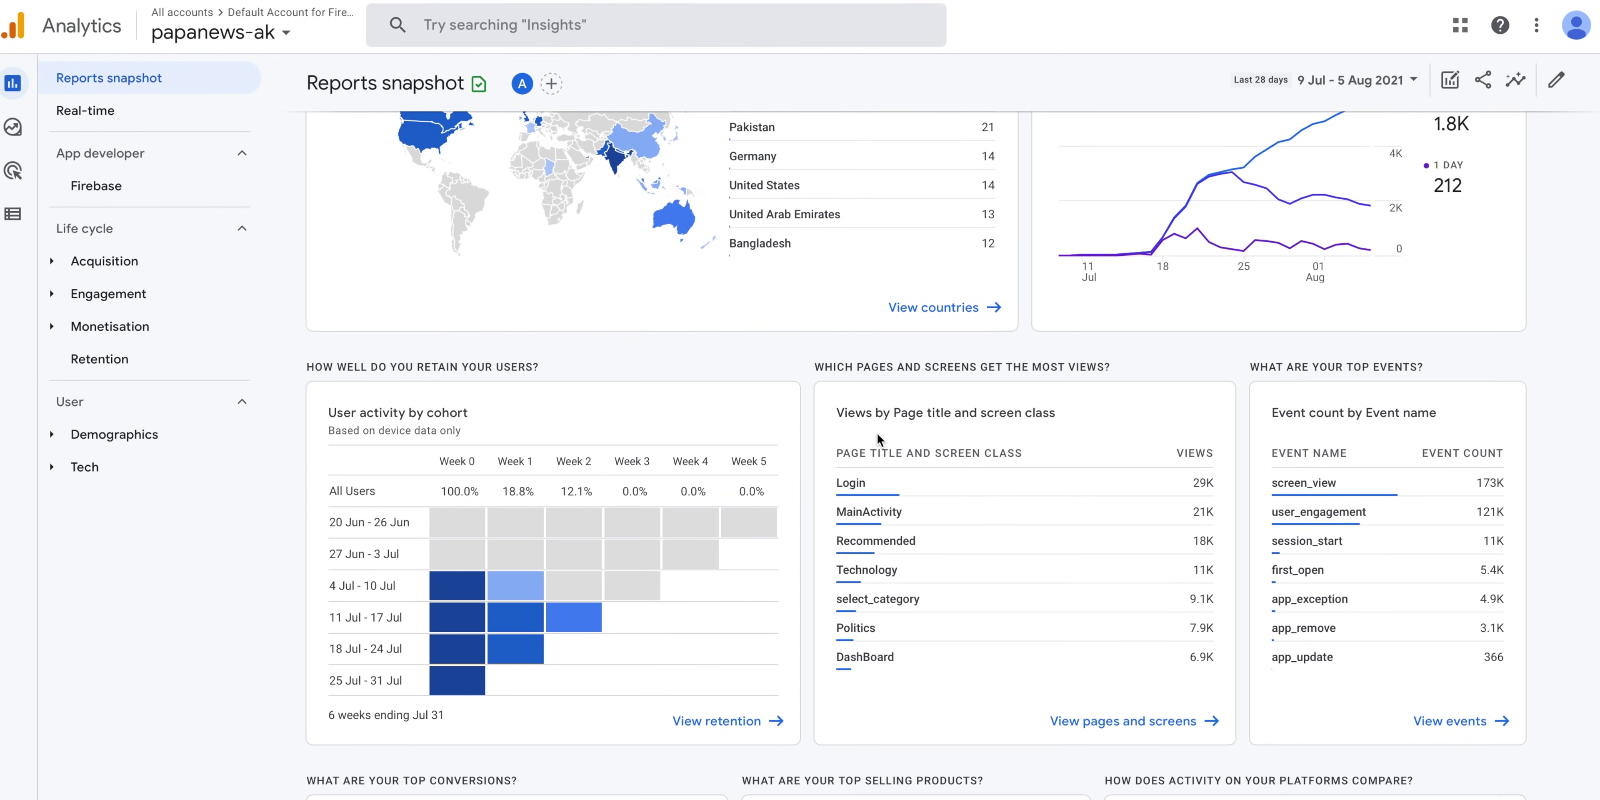
pyautogui.scroll(-1, 877, 433)
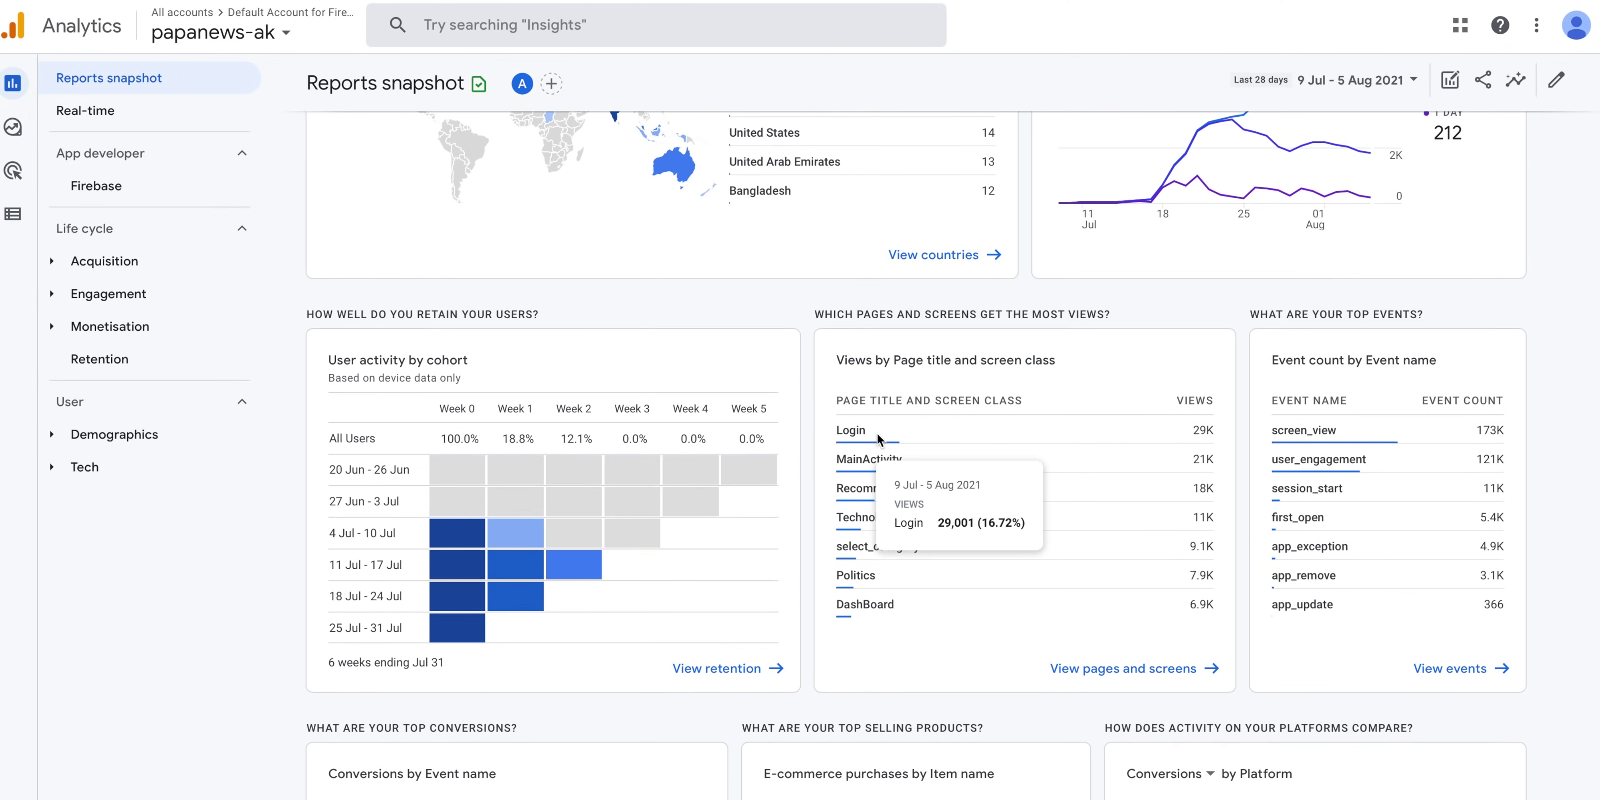
pyautogui.scroll(17, 876, 431)
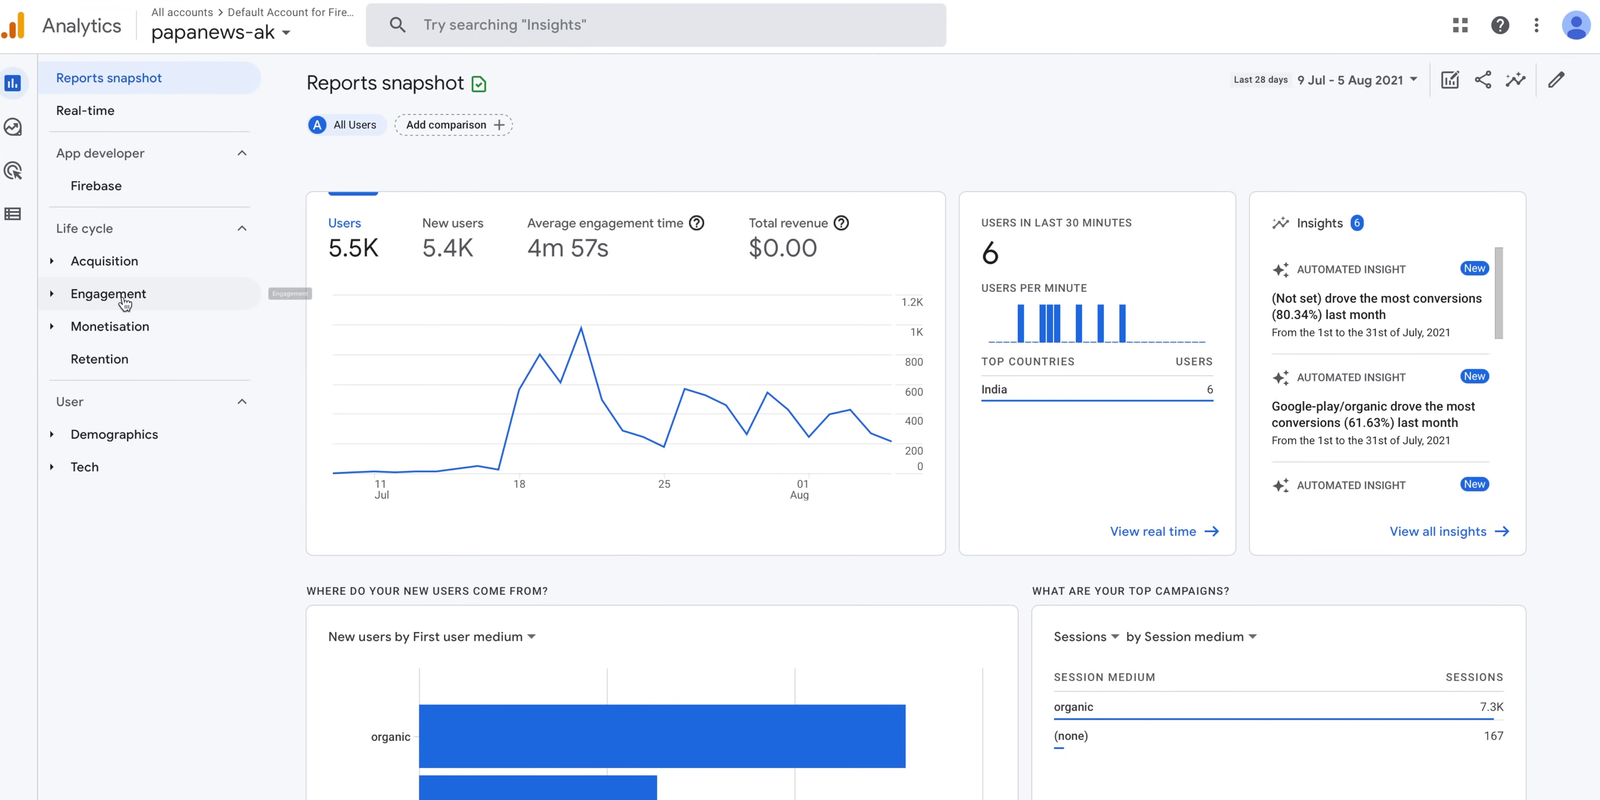
# Display the Engagement overview and inspect how average engagement time develops across July and early August
pyautogui.click(122, 301)
pyautogui.click(137, 328)
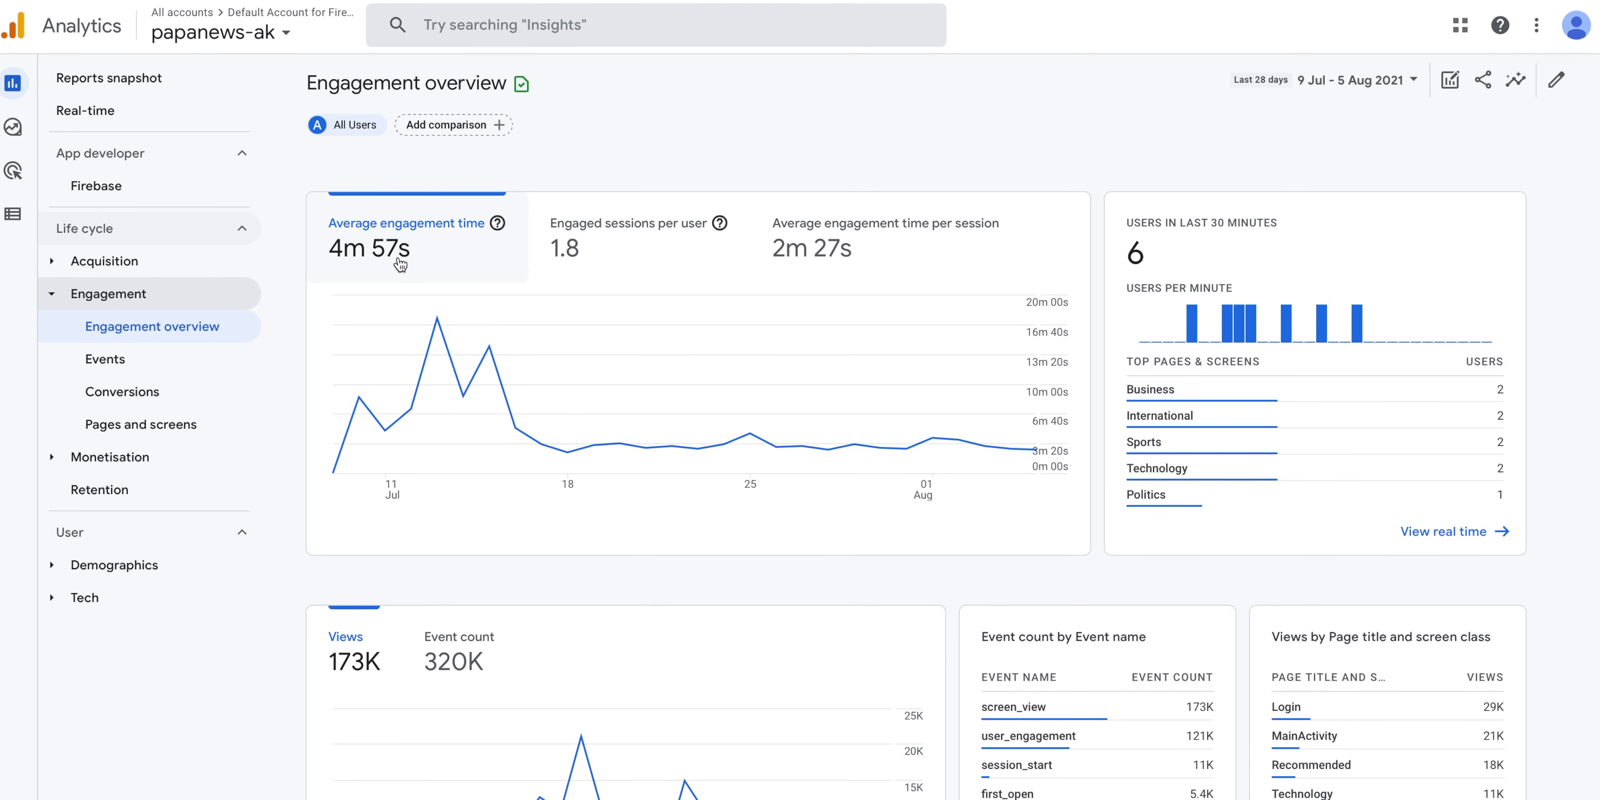
pyautogui.moveTo(432, 317)
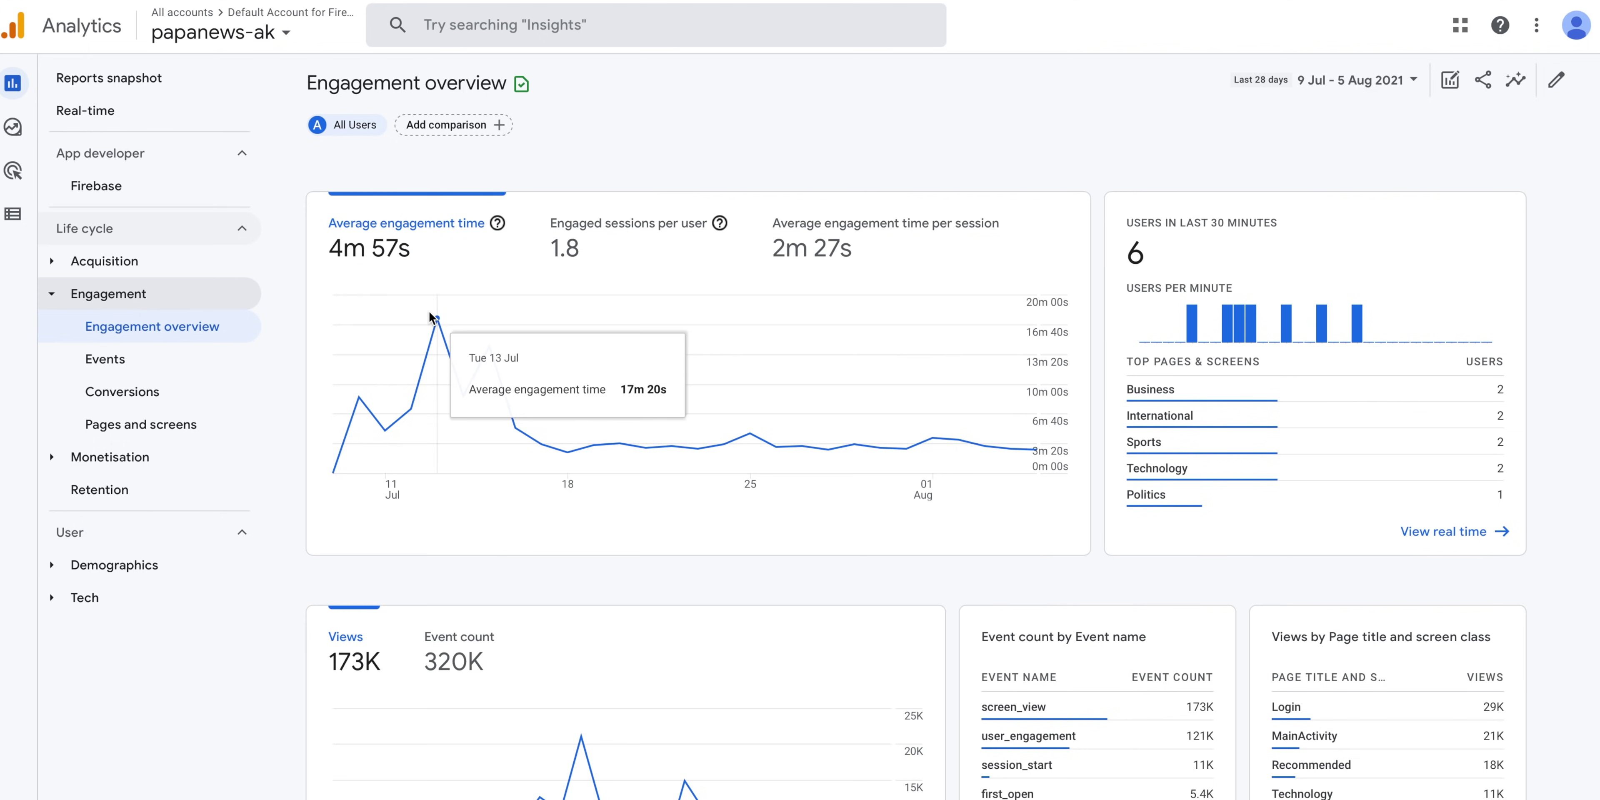
pyautogui.moveTo(495, 359)
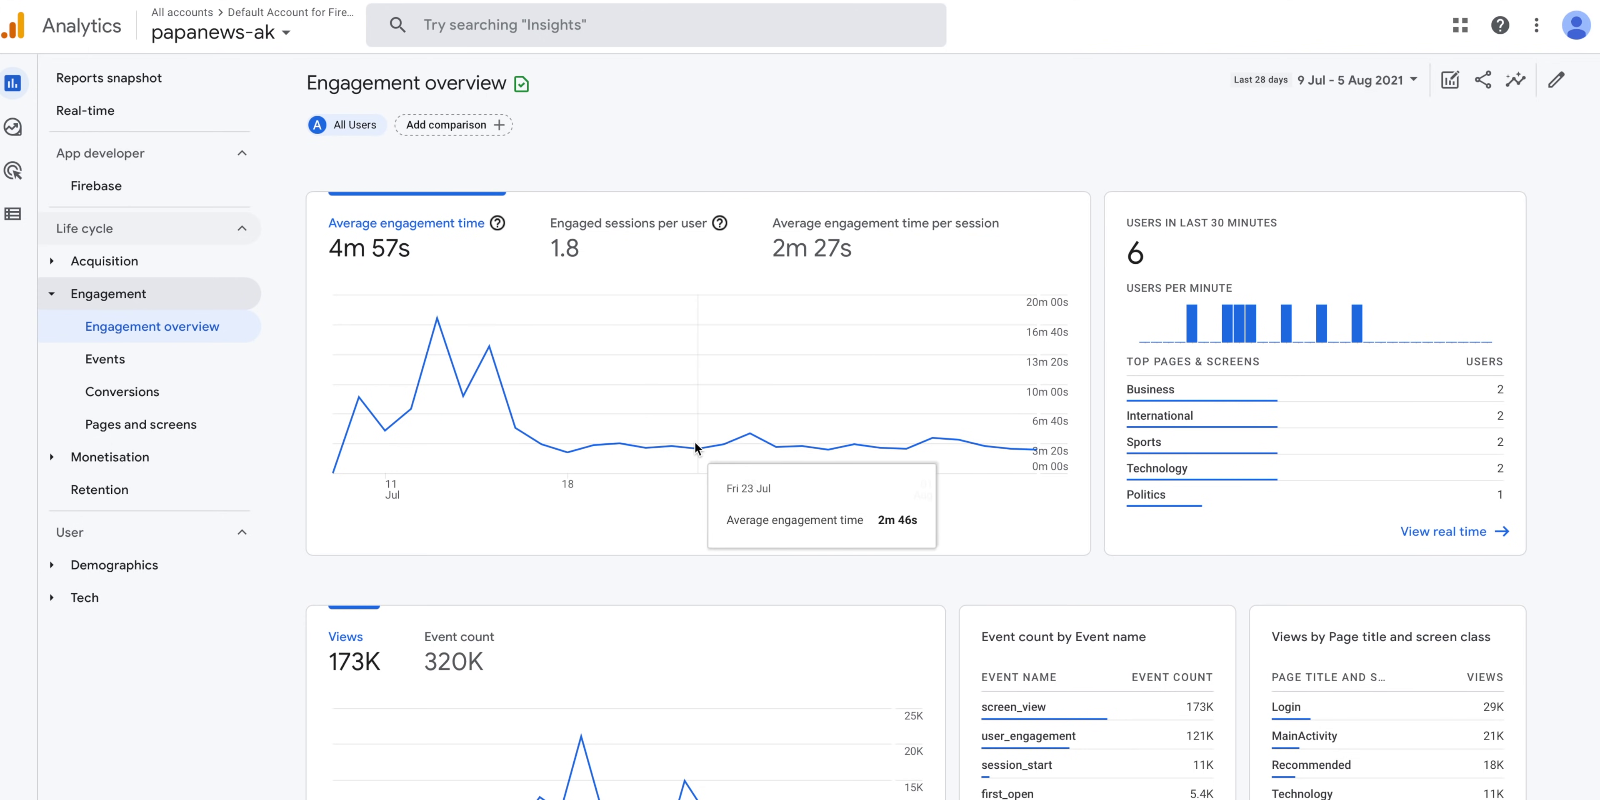
pyautogui.moveTo(958, 442)
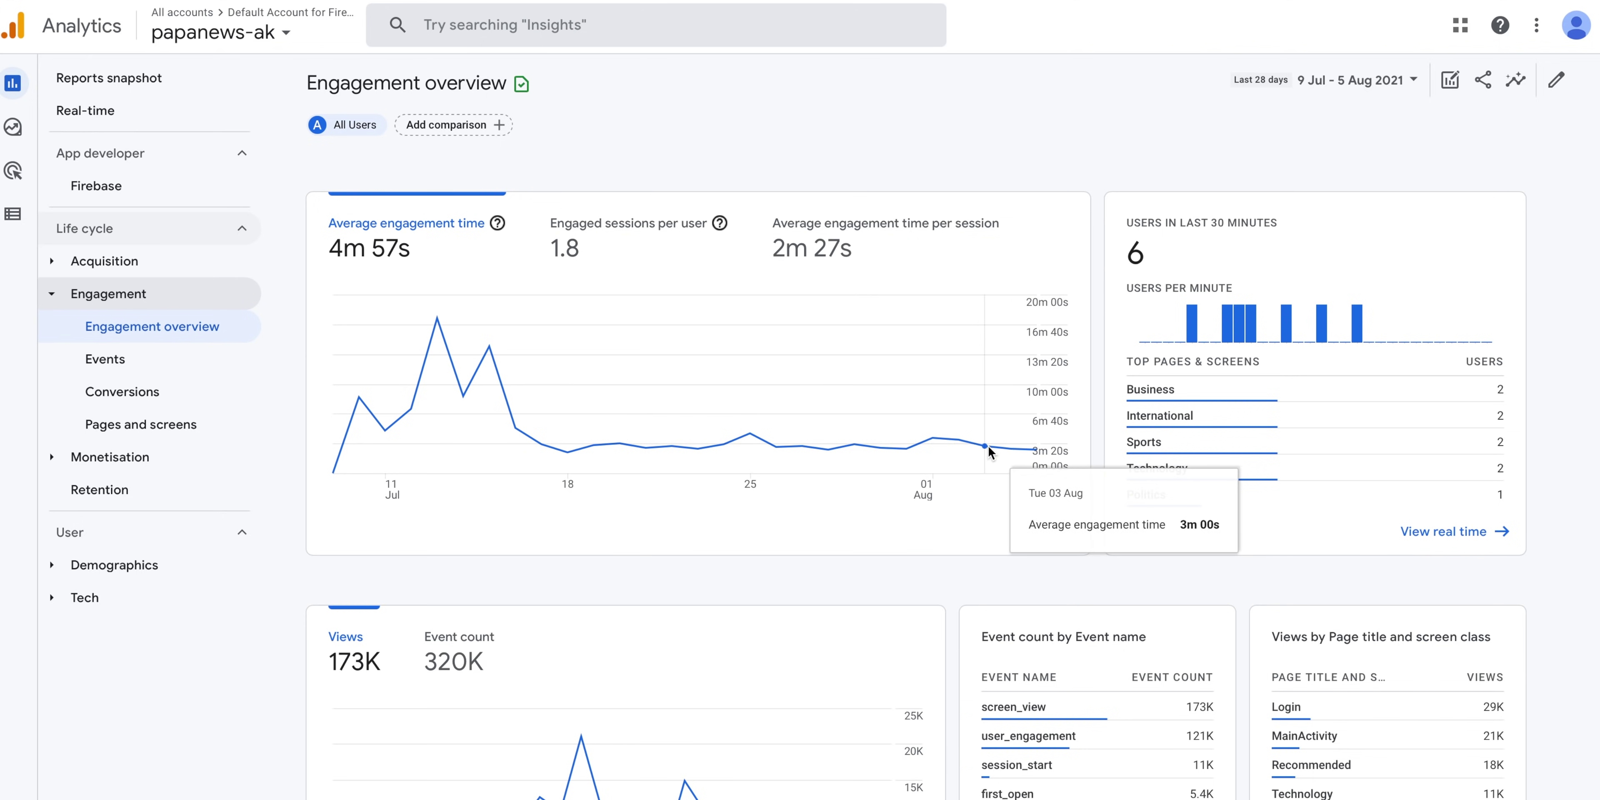
# Highlight the number of users in the last 30 minutes and the top pages Business, International, Sports and Technology
pyautogui.doubleClick(1130, 256)
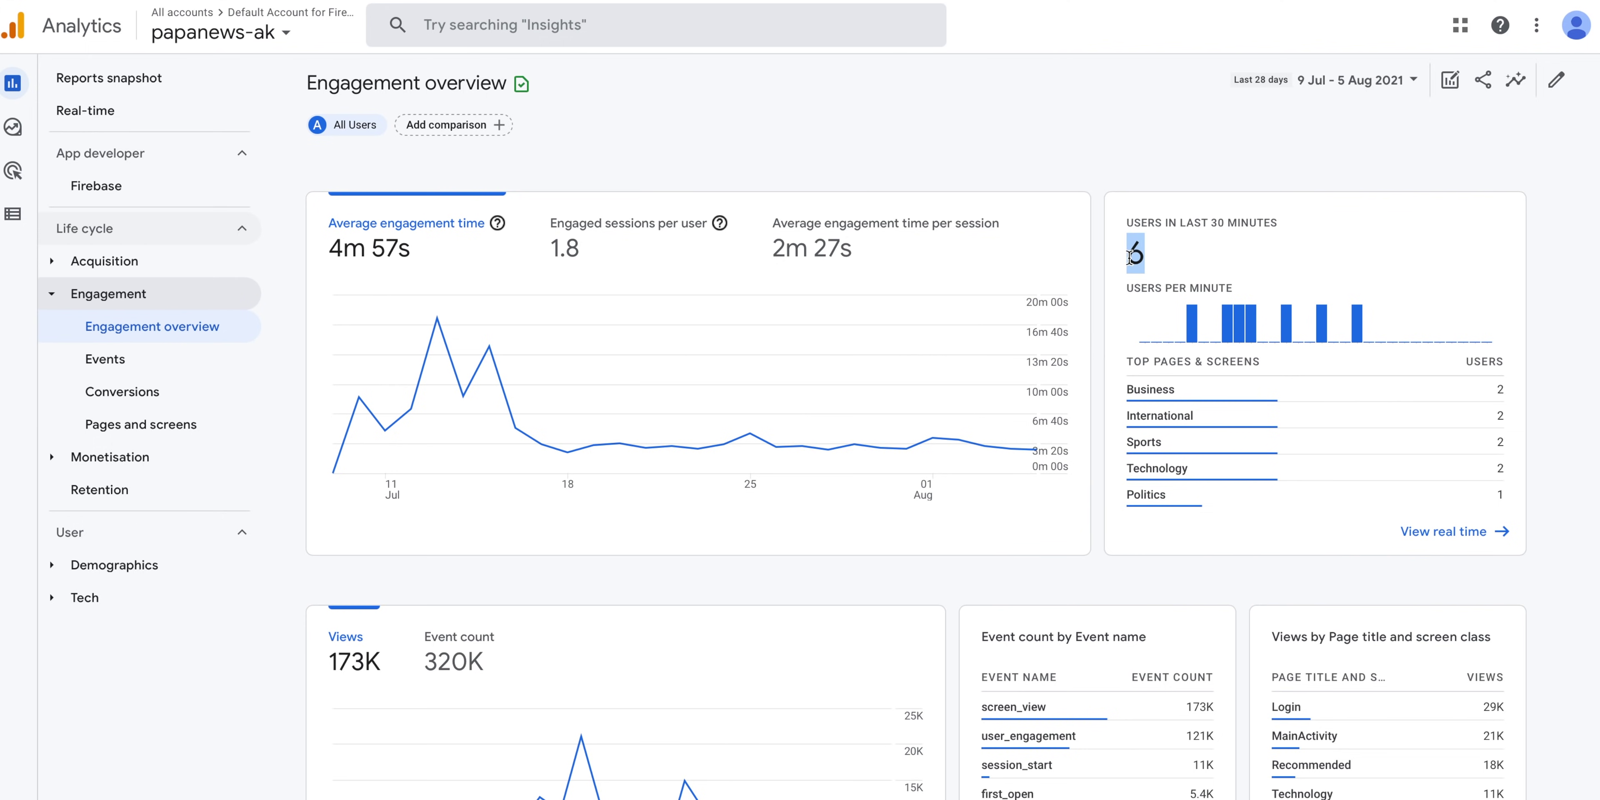
pyautogui.doubleClick(1149, 389)
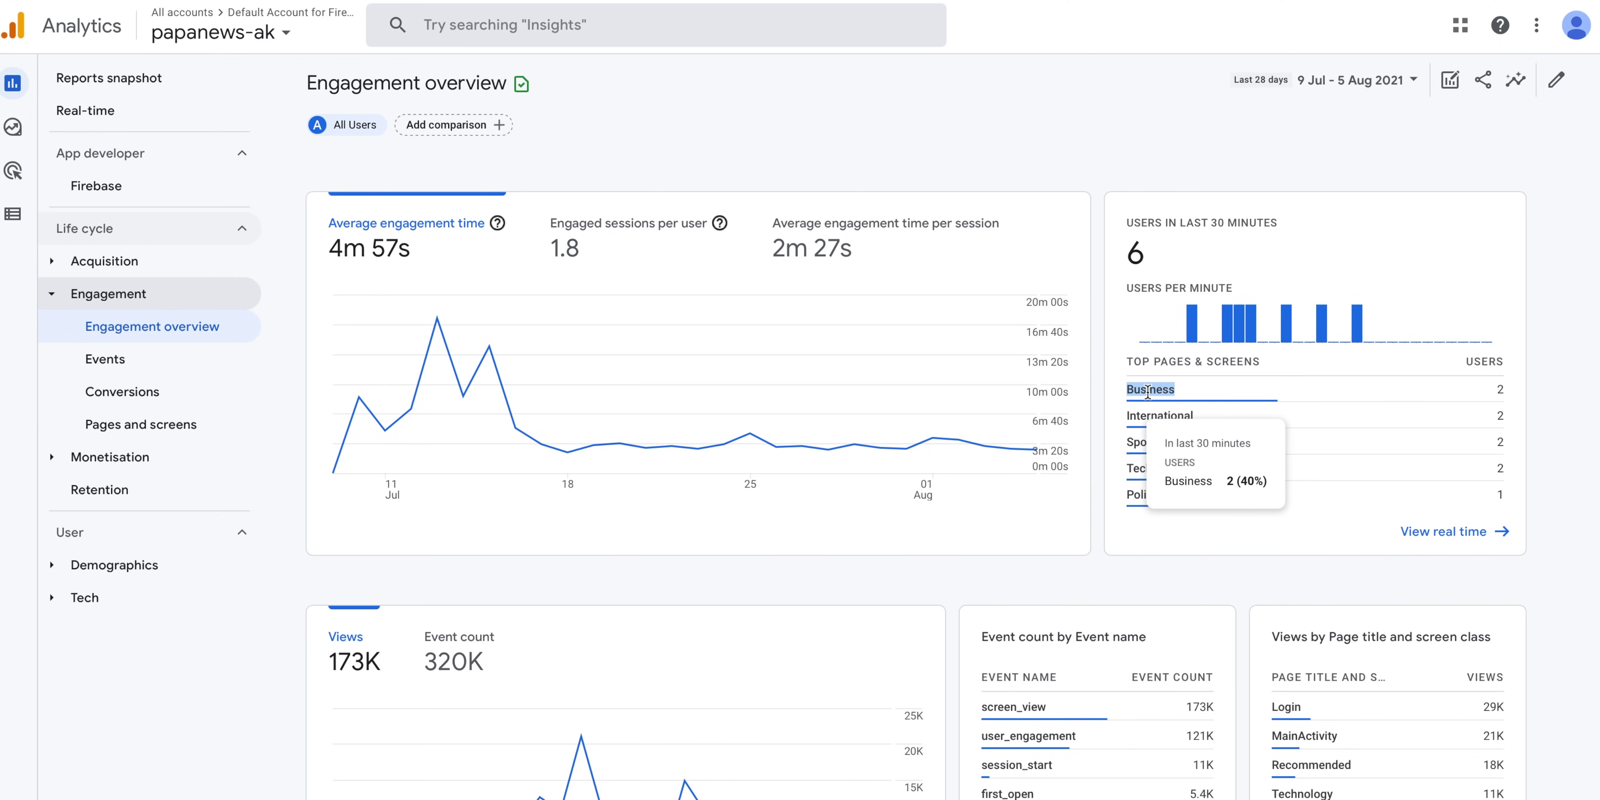
pyautogui.doubleClick(1145, 415)
pyautogui.doubleClick(1142, 441)
pyautogui.doubleClick(1146, 467)
# Examine all event counts in the Events report at 25 rows per page, and return to the Engagement overview
pyautogui.scroll(-4, 1060, 522)
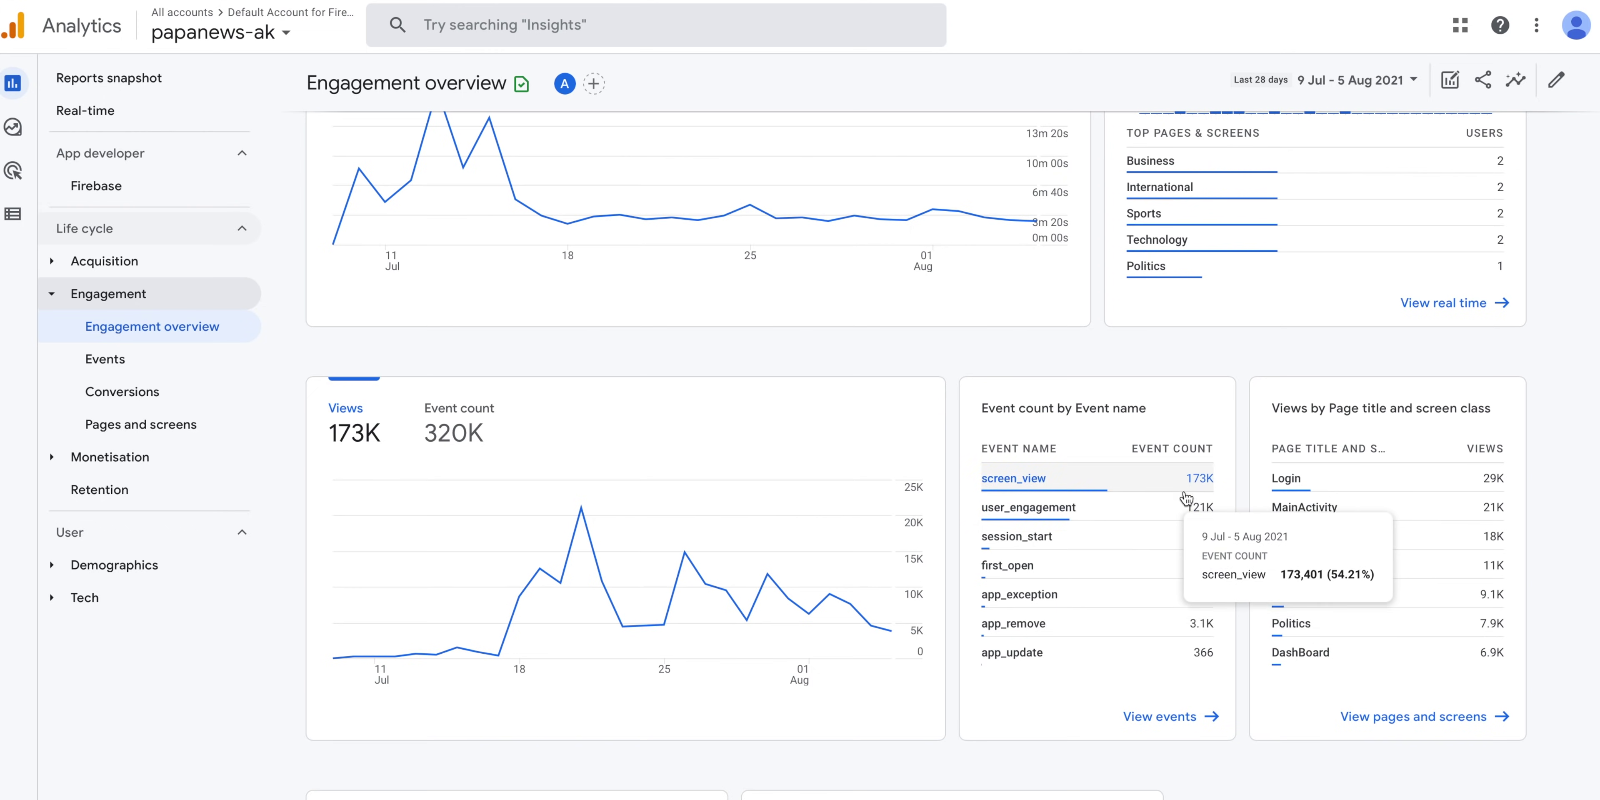
pyautogui.click(1203, 715)
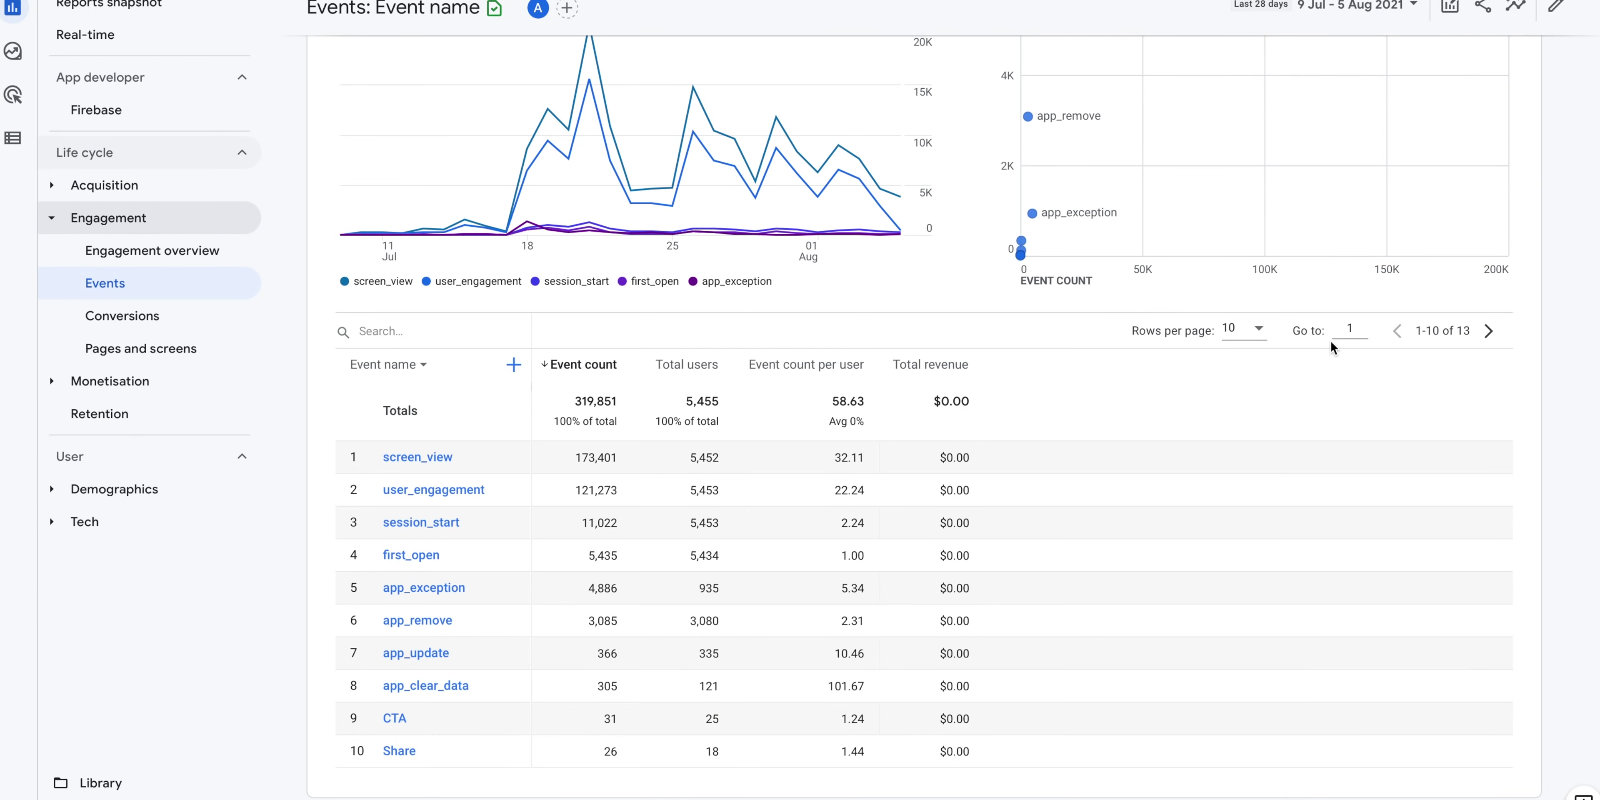
pyautogui.click(1247, 343)
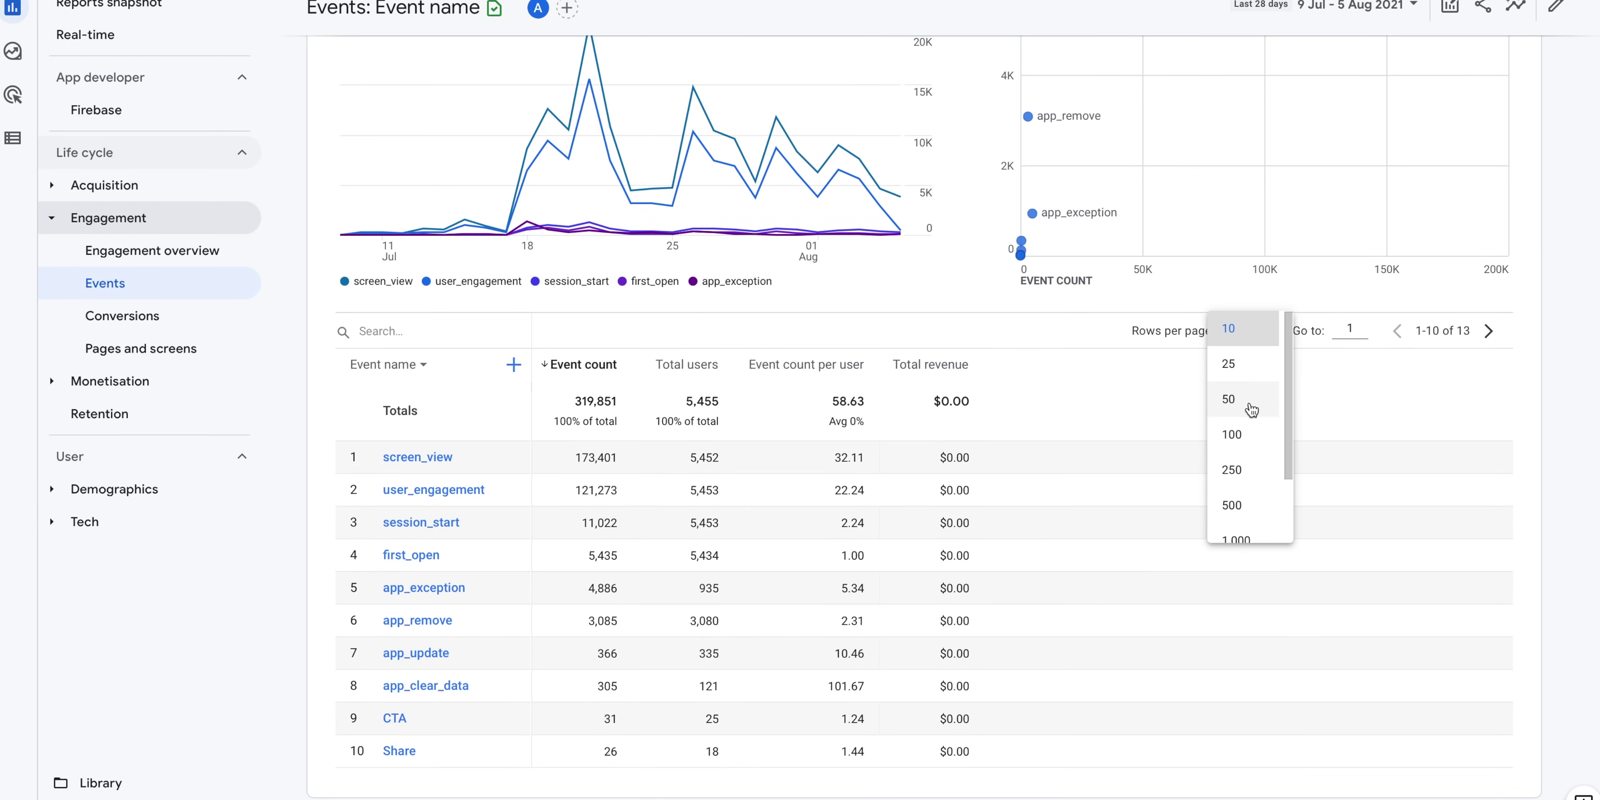
pyautogui.click(1244, 373)
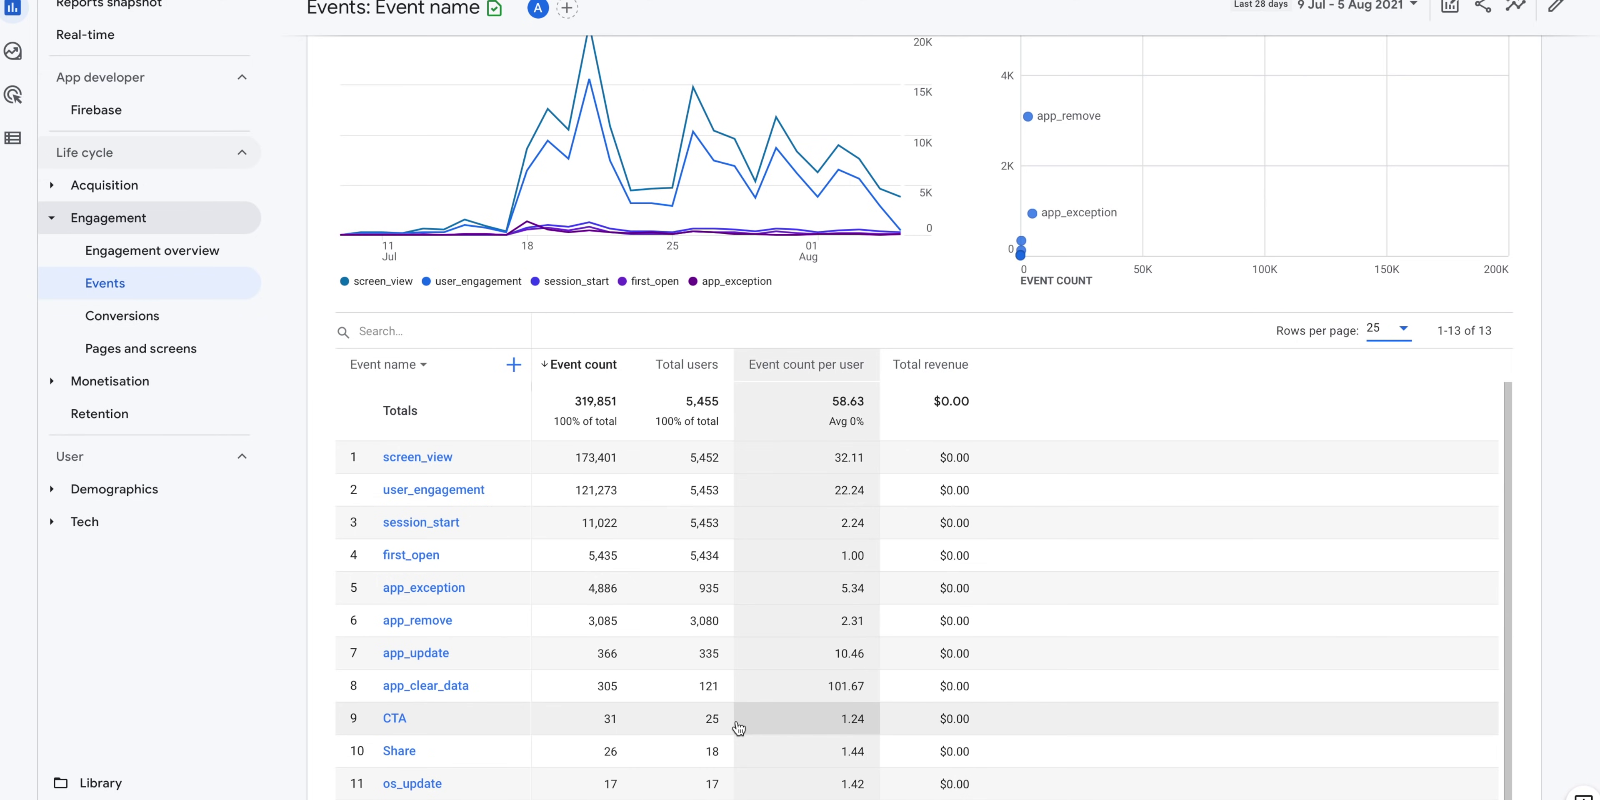
pyautogui.scroll(-2, 736, 725)
pyautogui.scroll(-1, 738, 728)
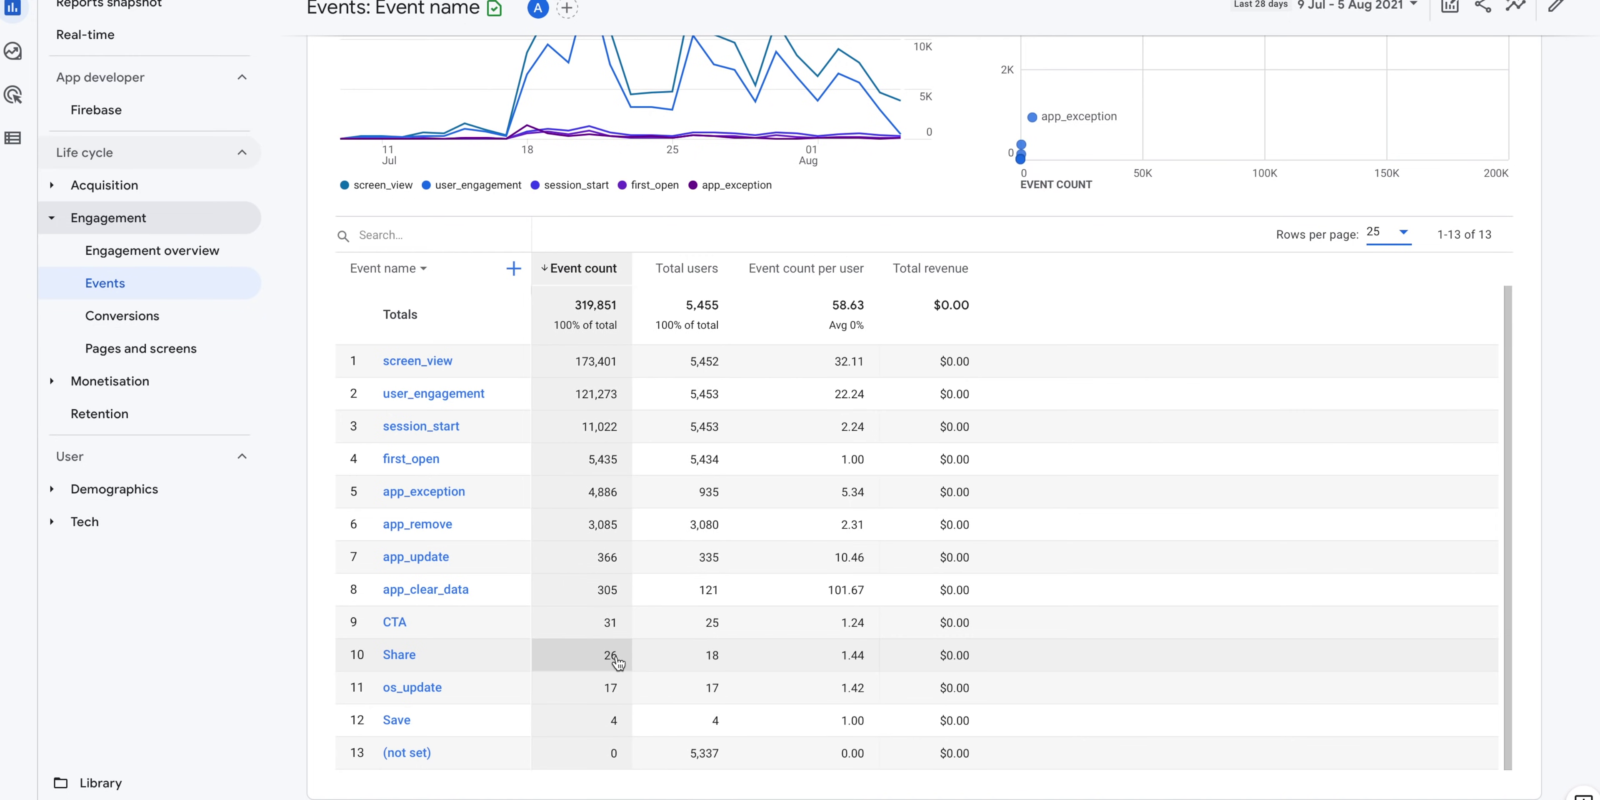
pyautogui.click(163, 251)
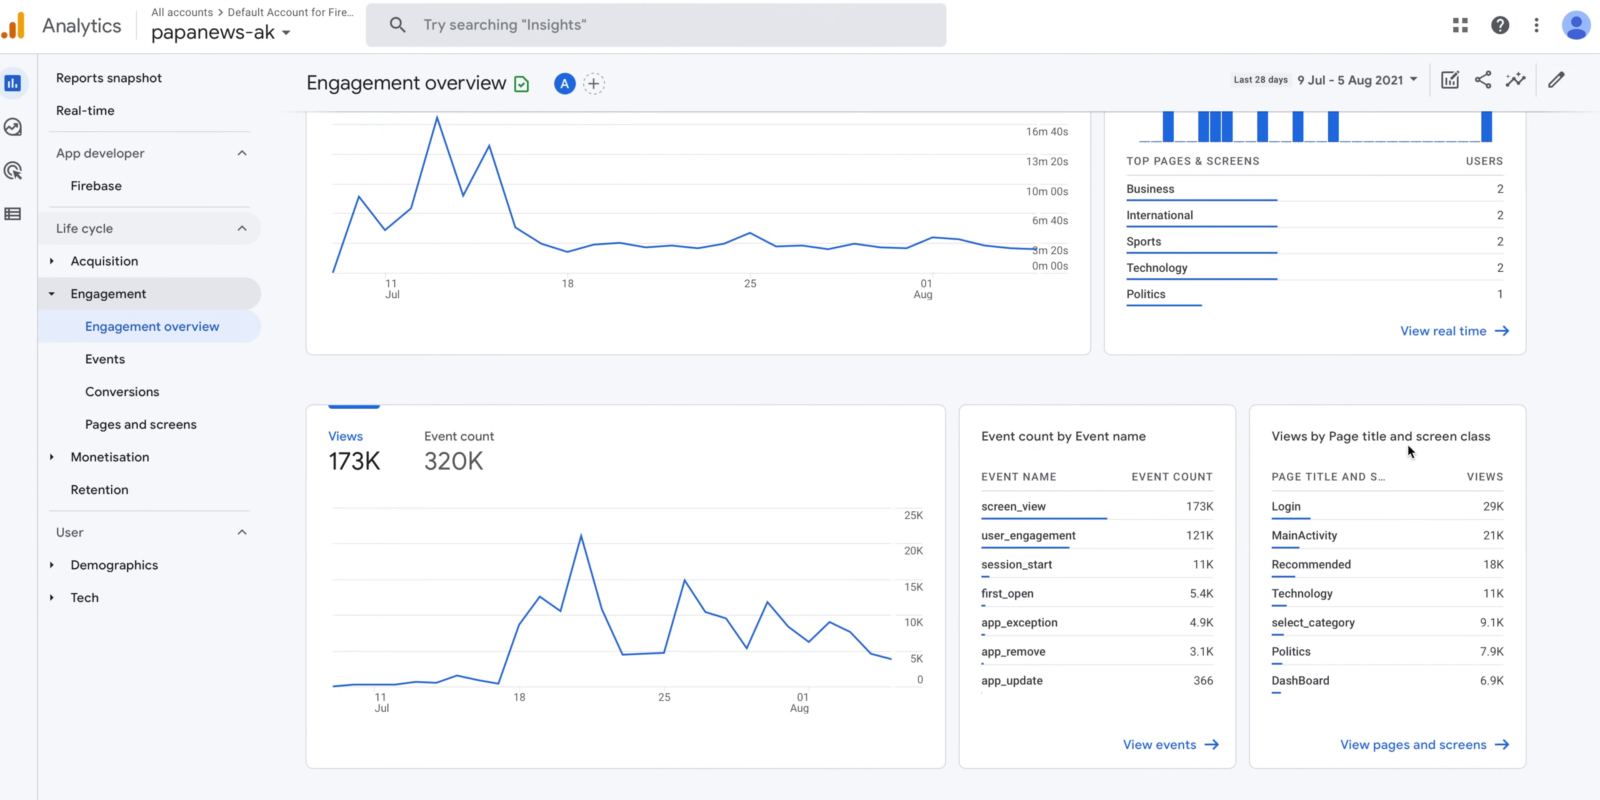
# Open the Pages and screens report, show 50 rows per page and limit the date range to the last 7 days
pyautogui.click(1429, 745)
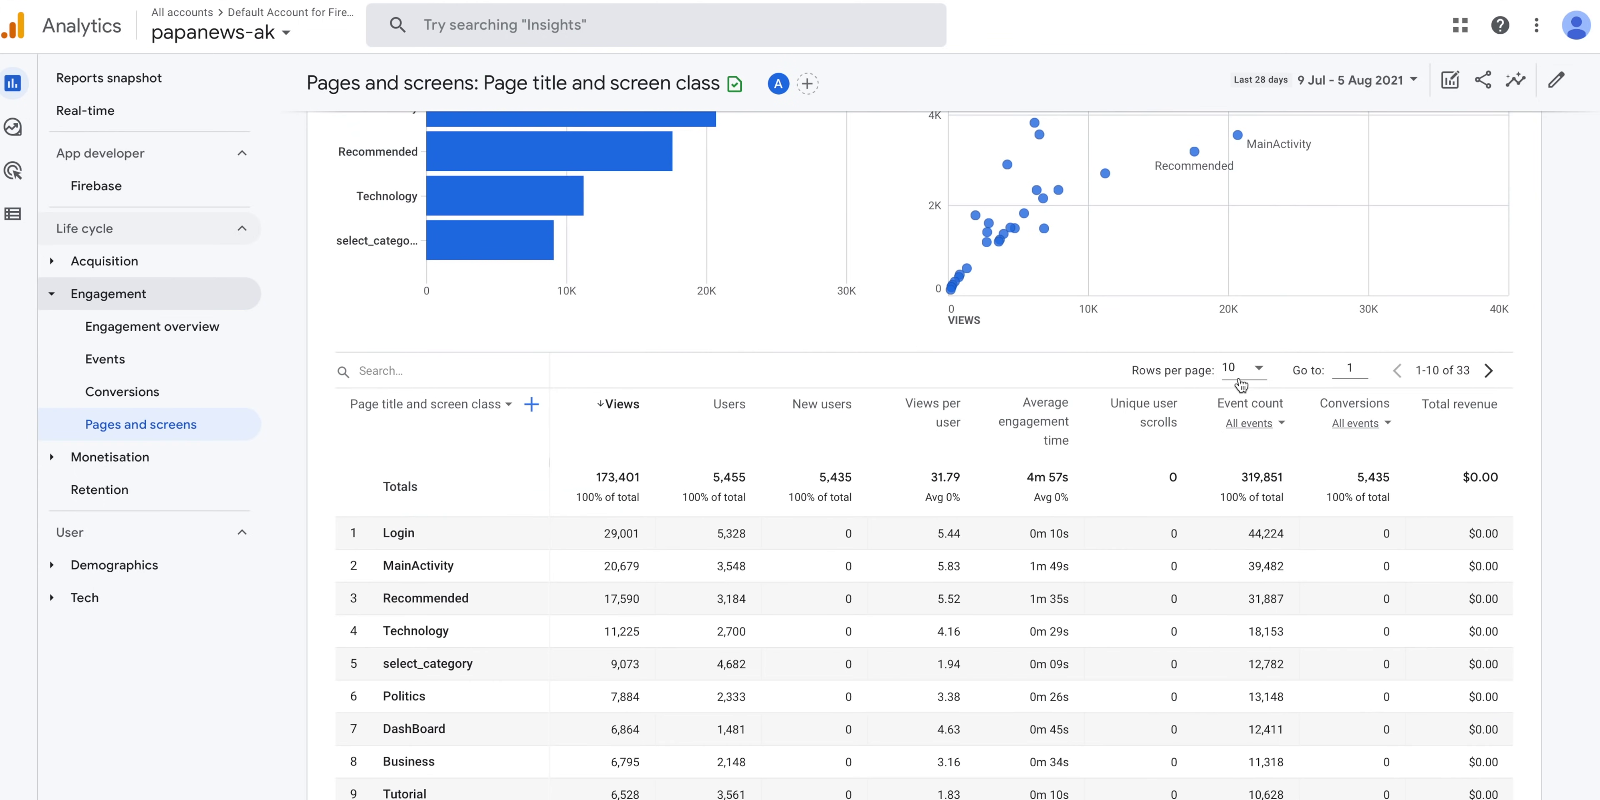
pyautogui.click(1237, 386)
pyautogui.click(1256, 452)
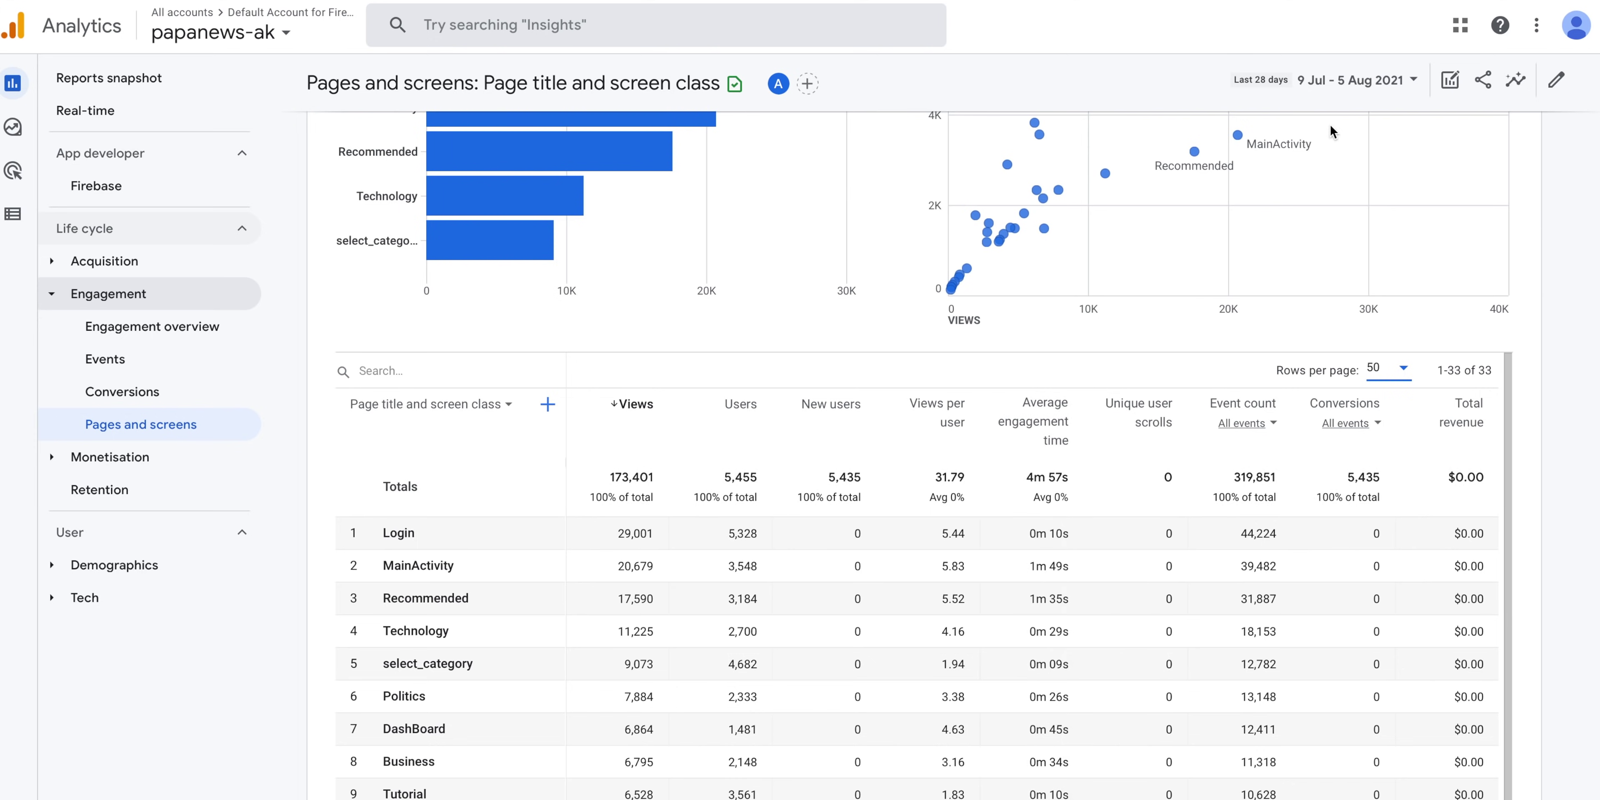
pyautogui.click(1356, 83)
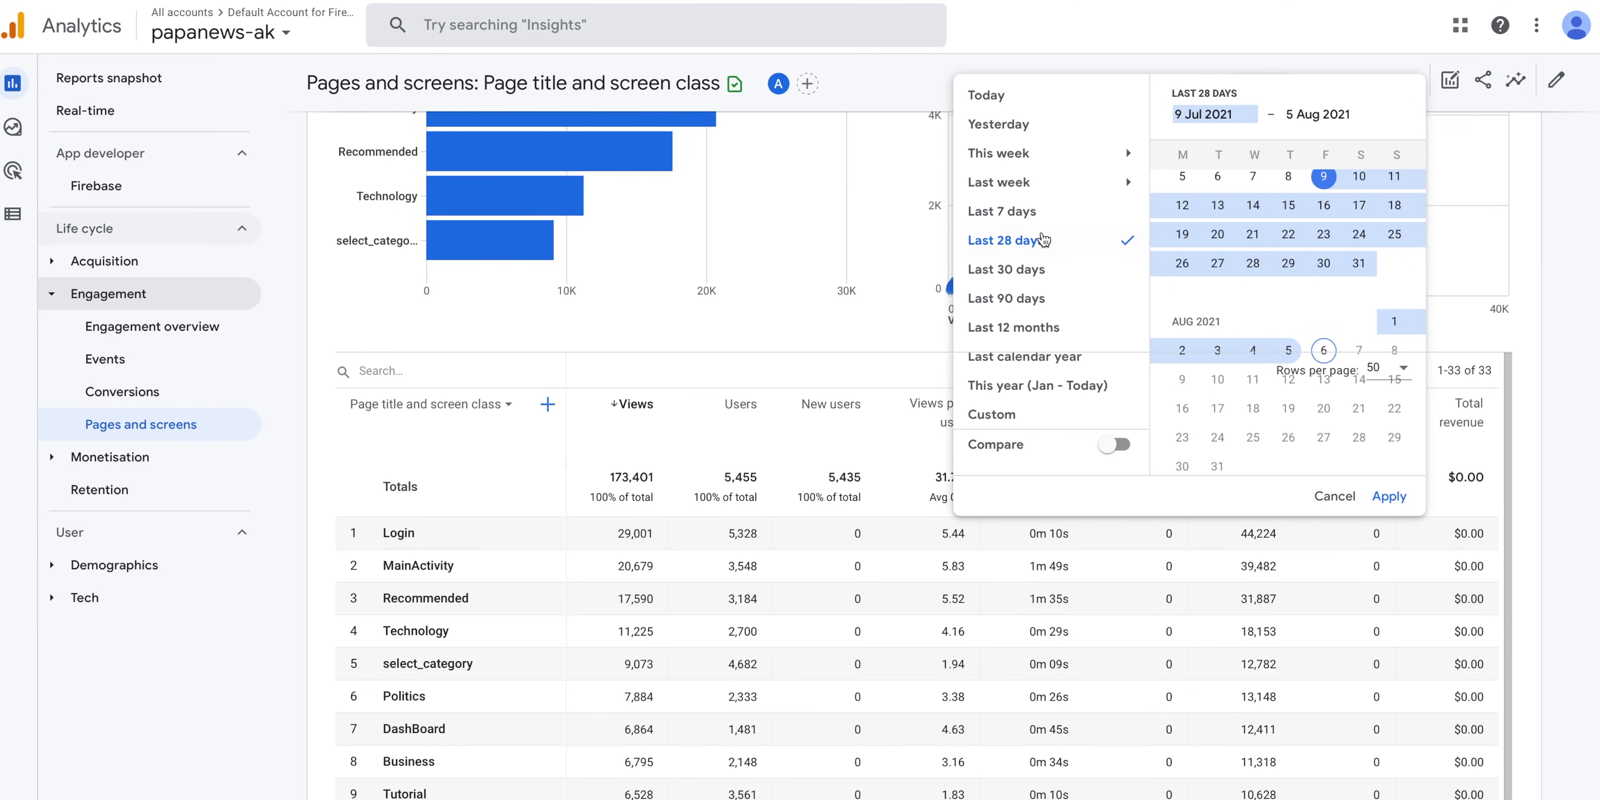
pyautogui.click(994, 211)
pyautogui.click(1389, 496)
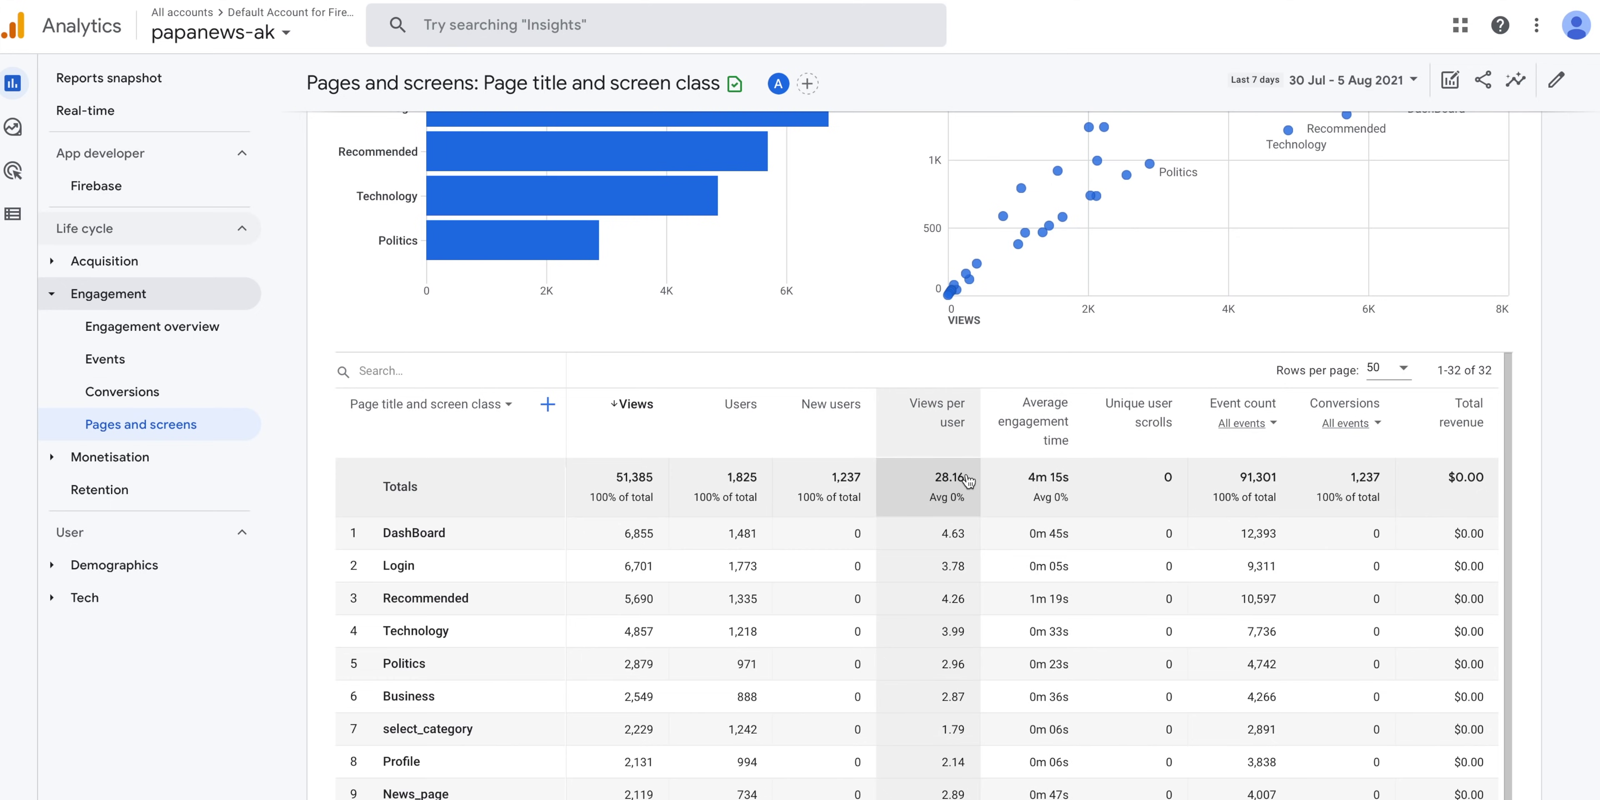
# Examine the views and average engagement time of the individual pages and screens in the table
pyautogui.scroll(-5, 632, 559)
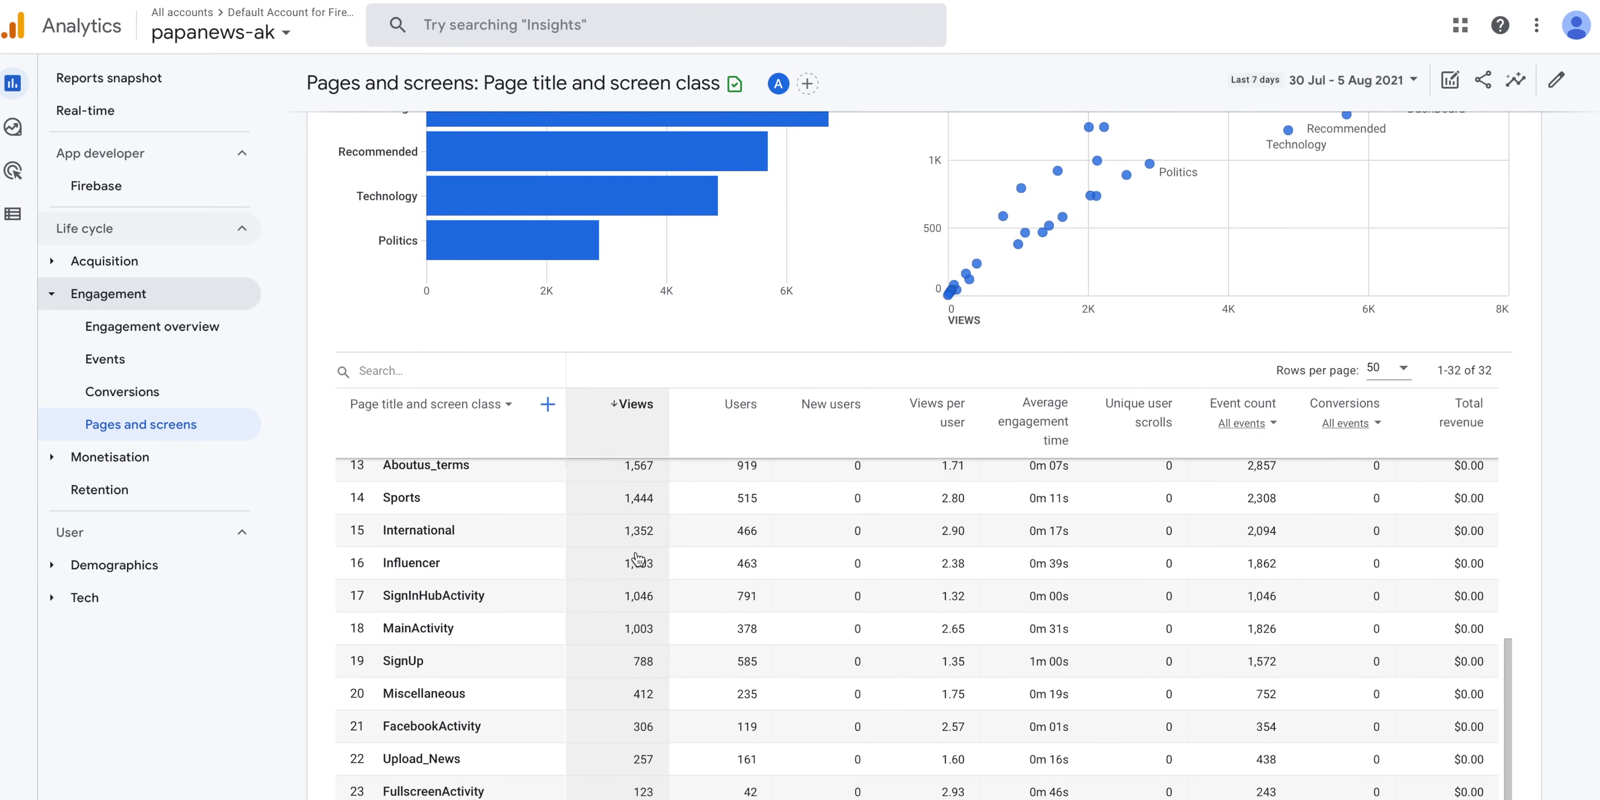
pyautogui.scroll(3, 637, 559)
pyautogui.scroll(1, 638, 559)
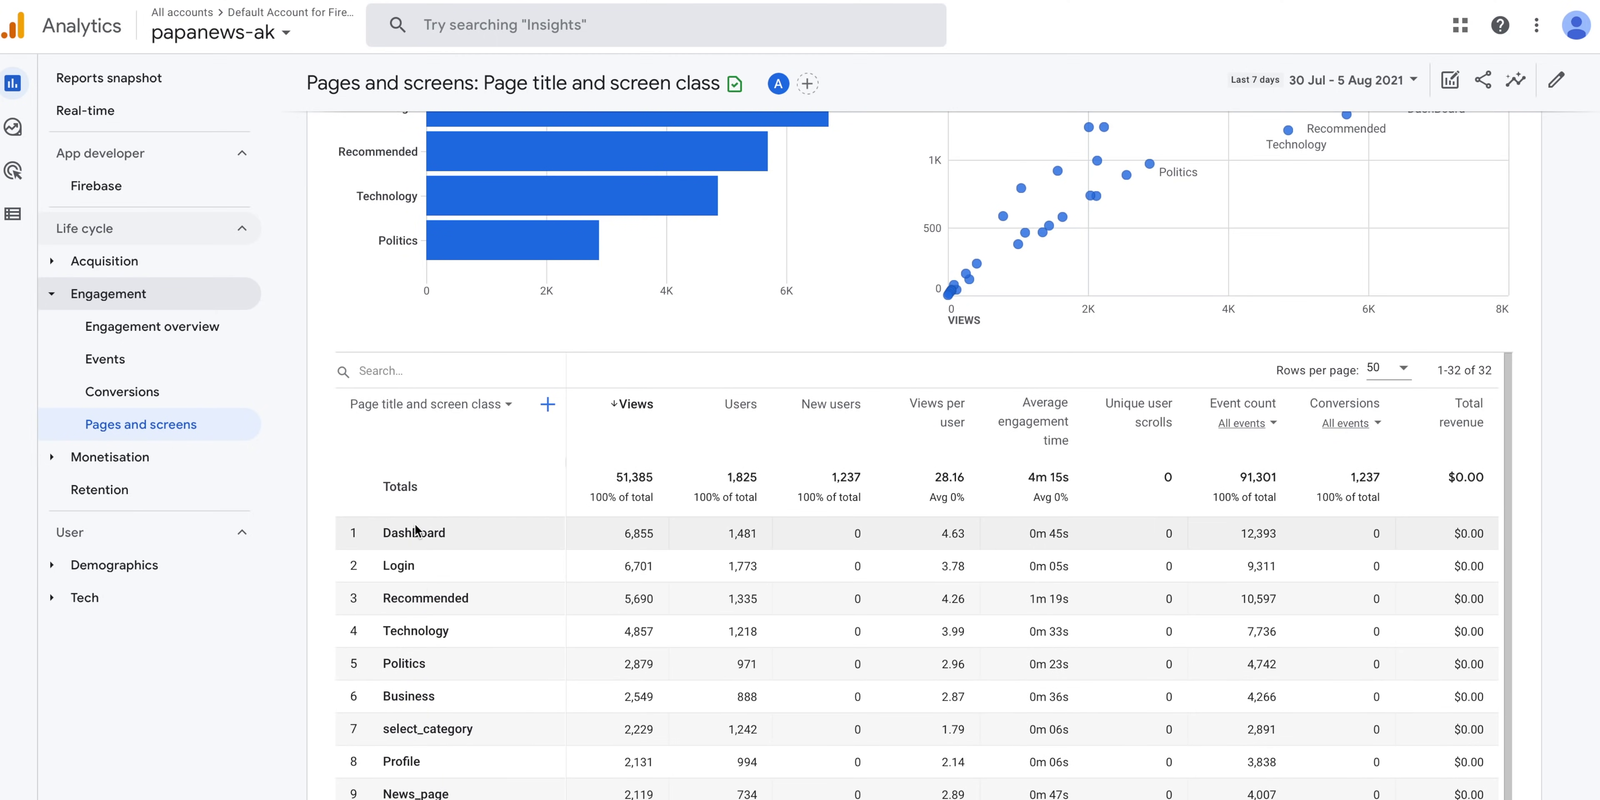
pyautogui.scroll(-1, 621, 534)
pyautogui.scroll(1, 621, 534)
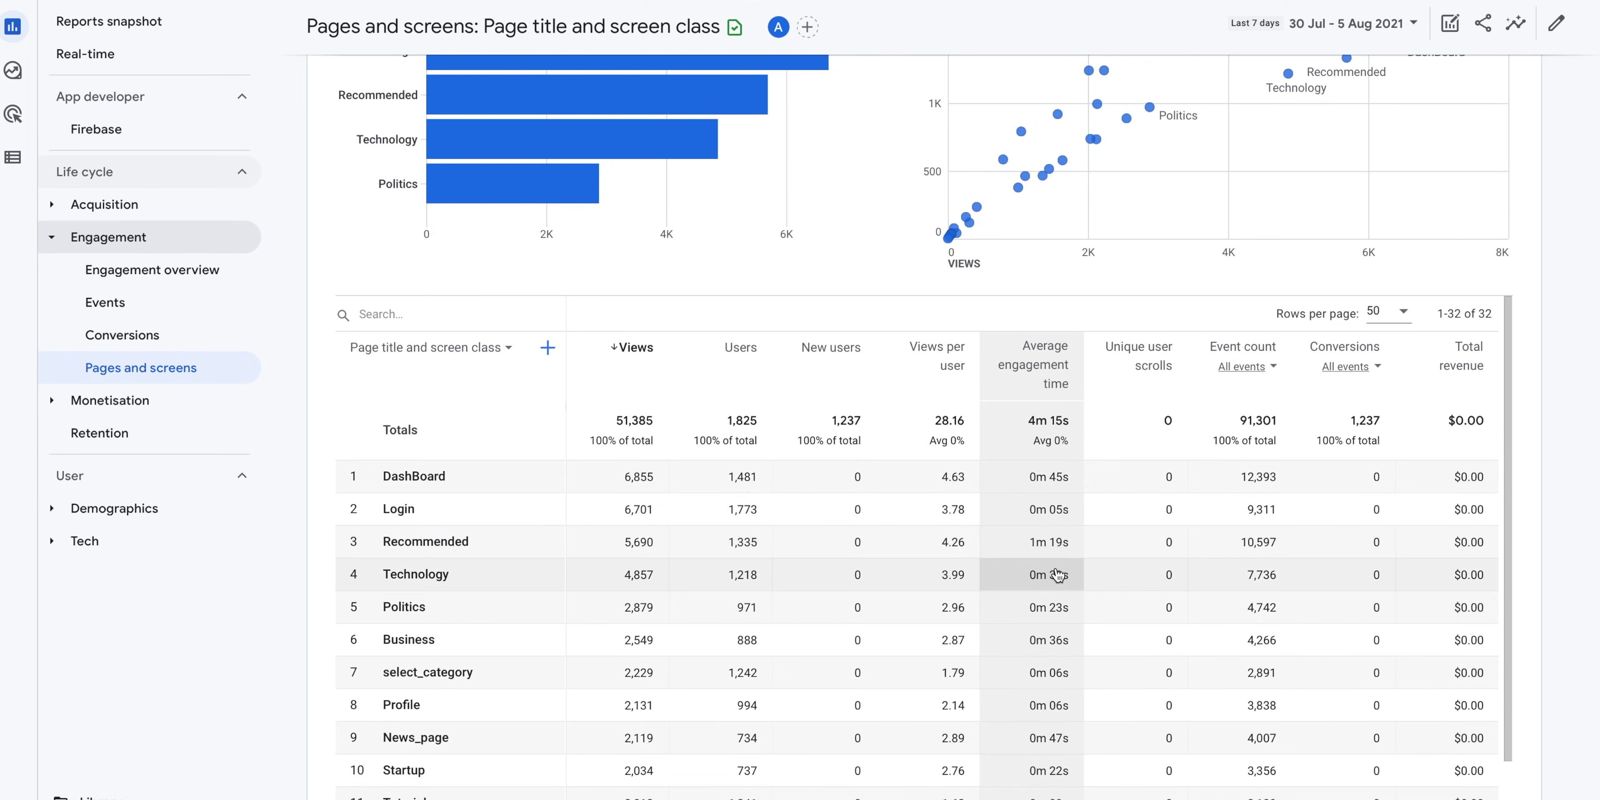
pyautogui.scroll(-2, 1053, 683)
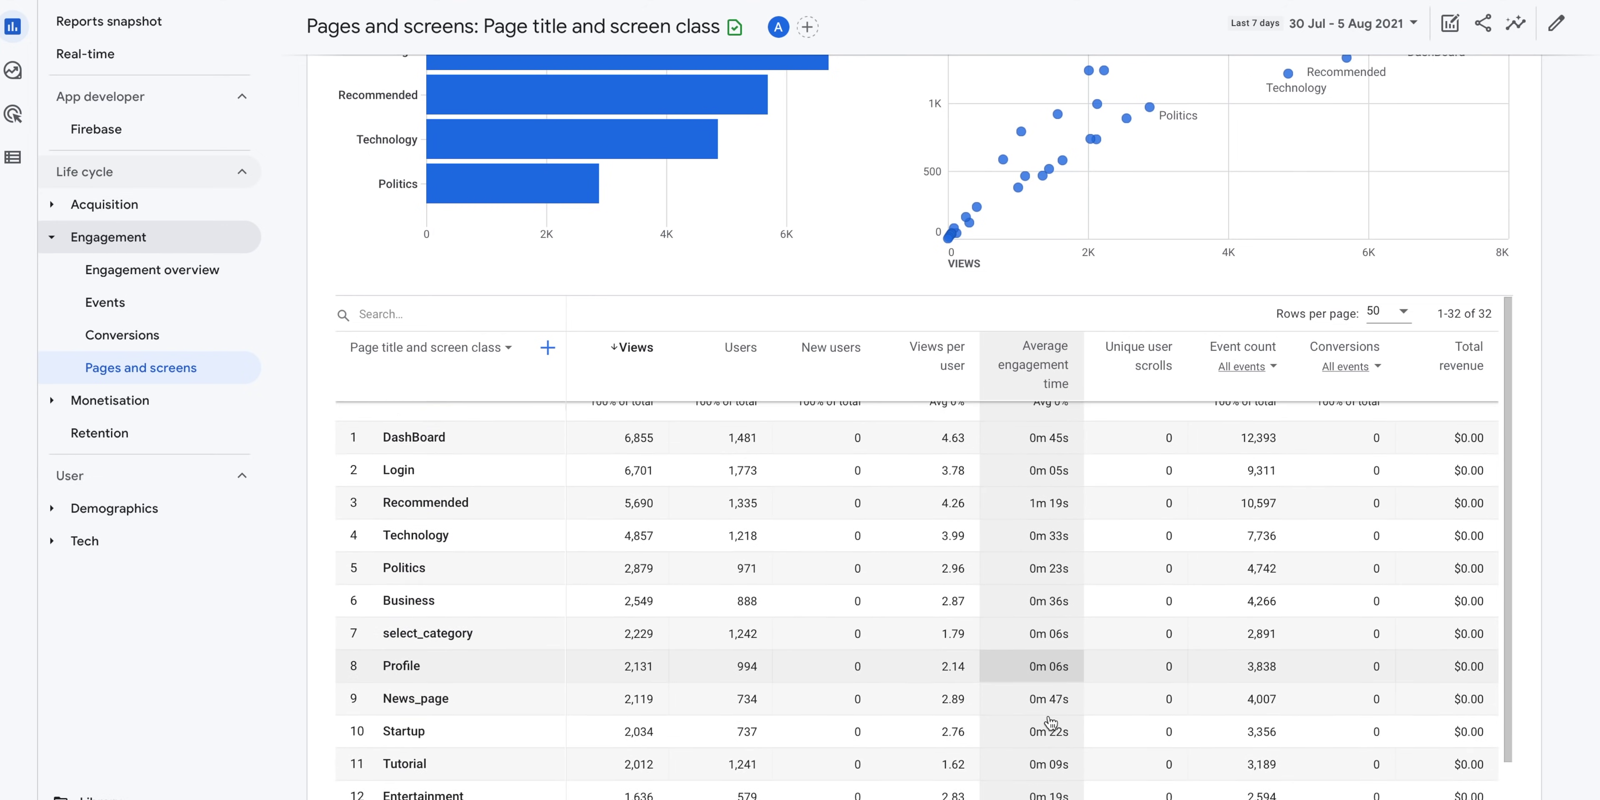
pyautogui.scroll(-3, 1050, 723)
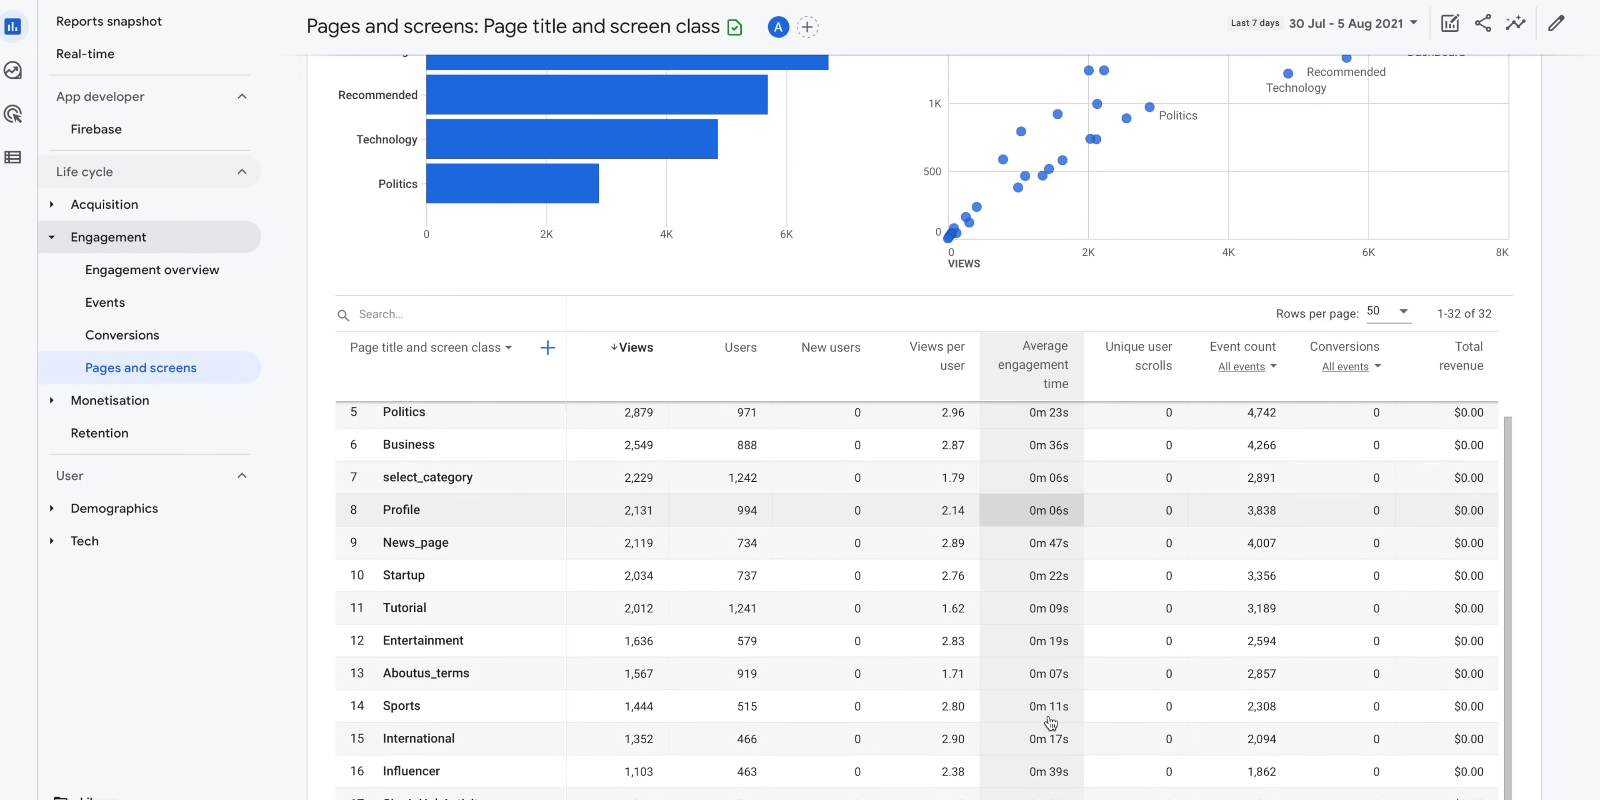
pyautogui.scroll(-3, 1049, 722)
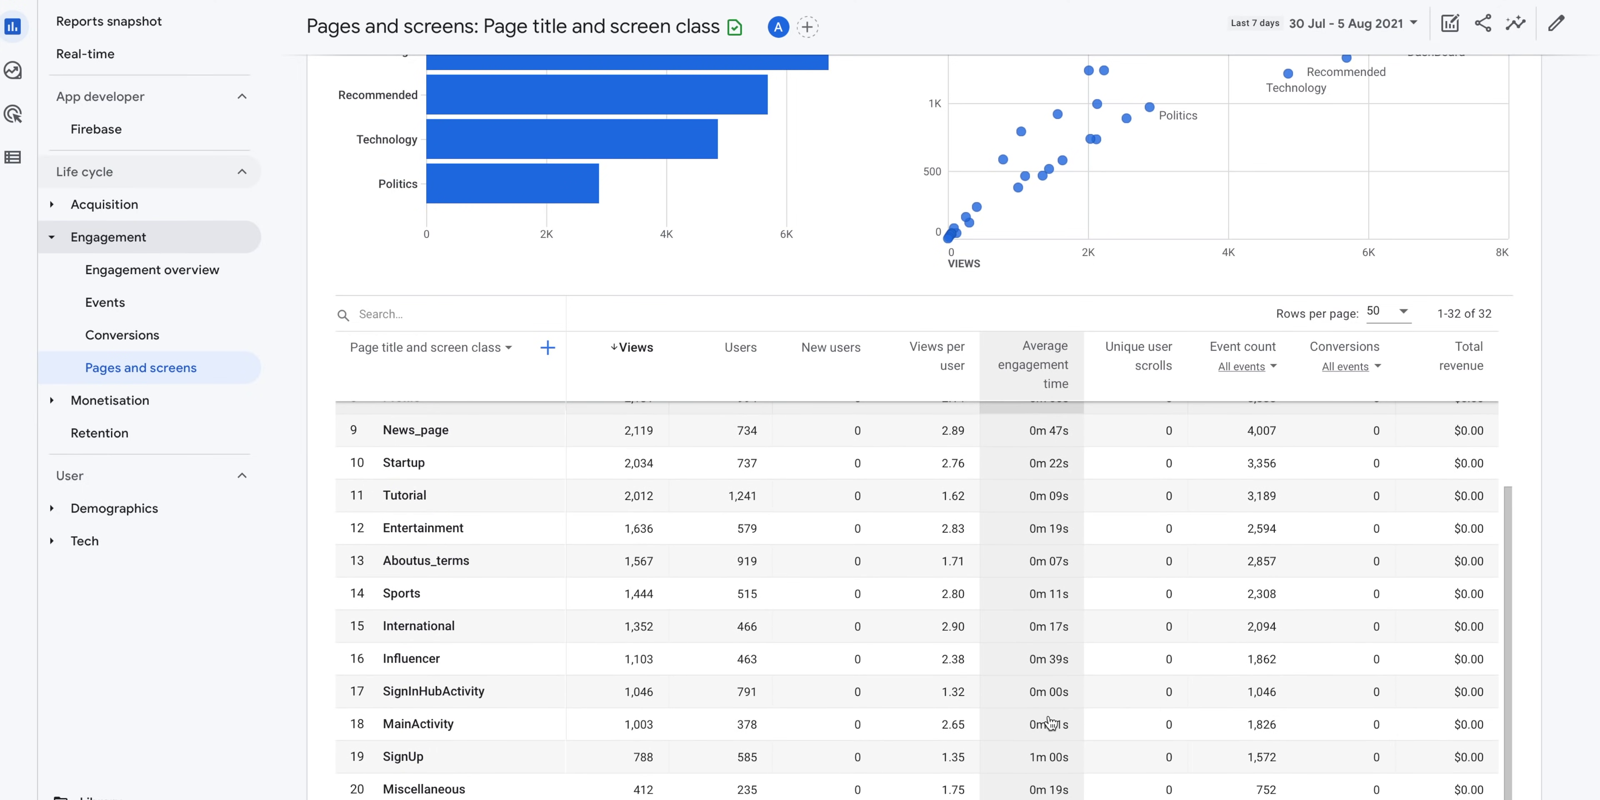
pyautogui.scroll(7, 1051, 722)
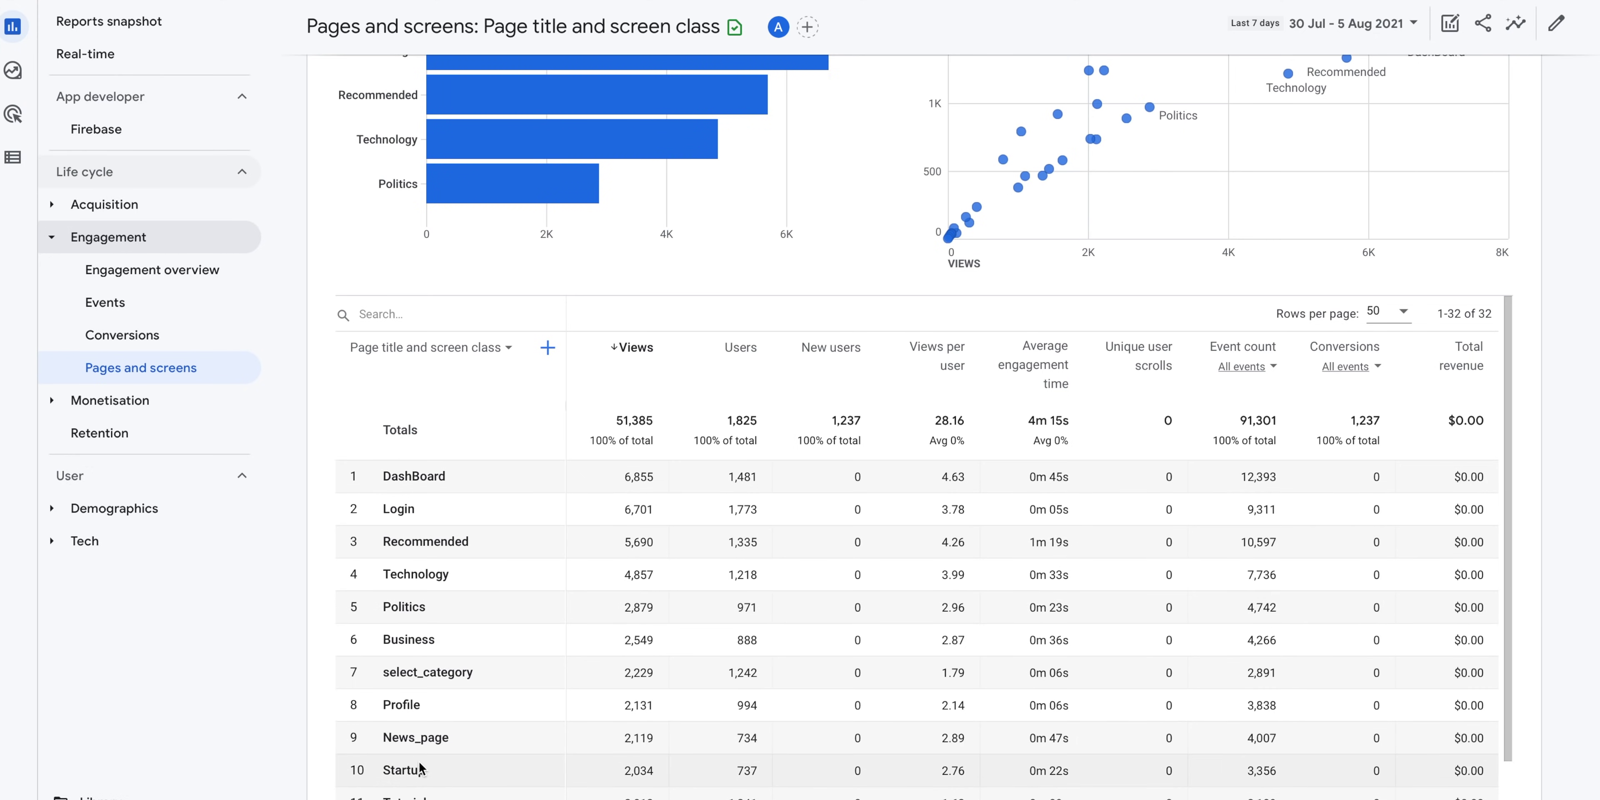
# Review the page titles down to DexterActivity, compare their event counts and look at the views and users charts
pyautogui.scroll(-1, 423, 778)
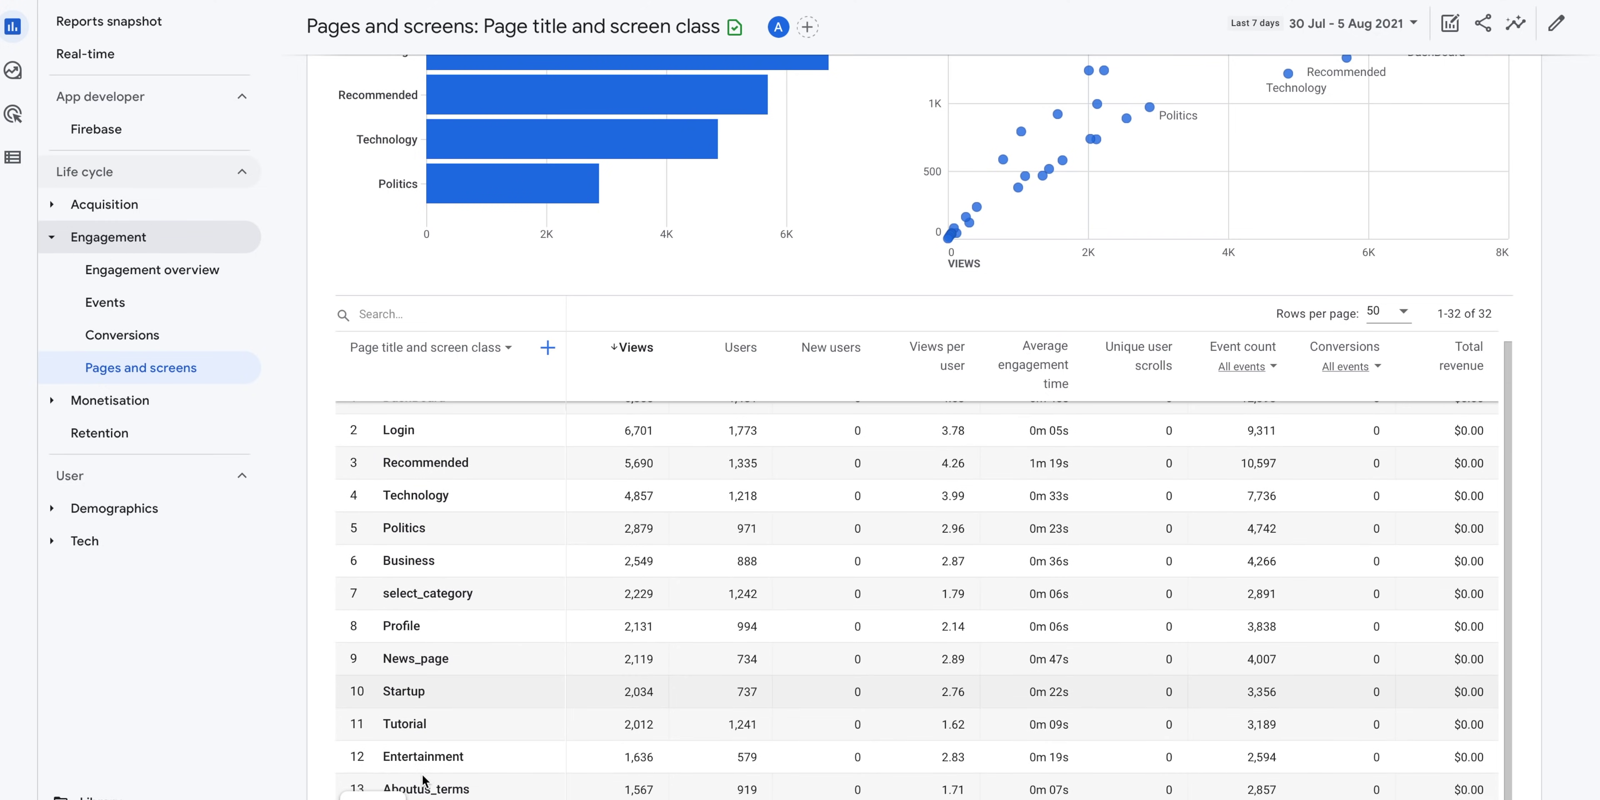
pyautogui.scroll(-3, 440, 770)
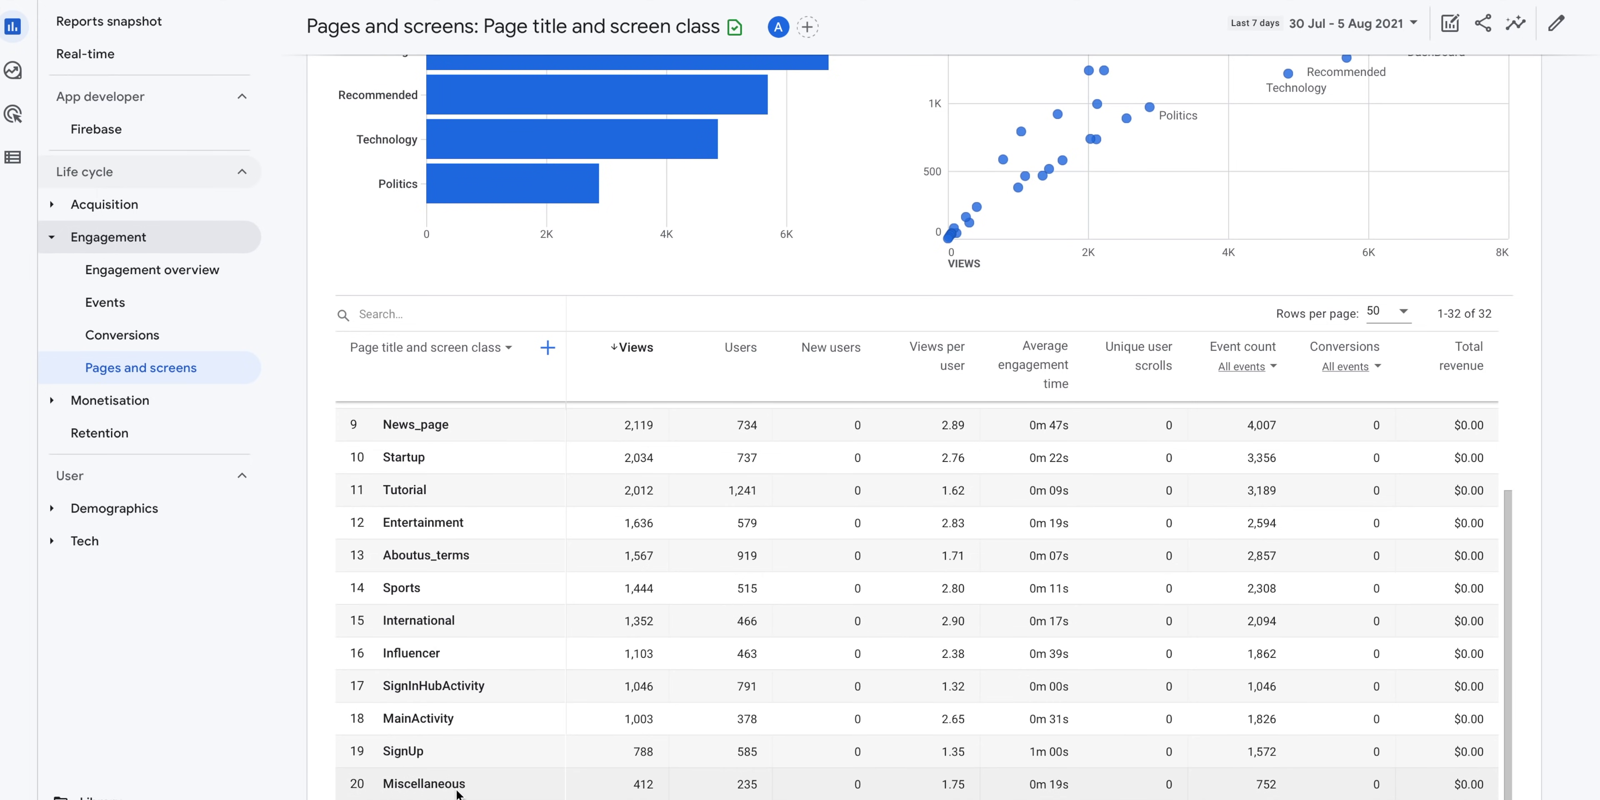
pyautogui.scroll(-3, 461, 781)
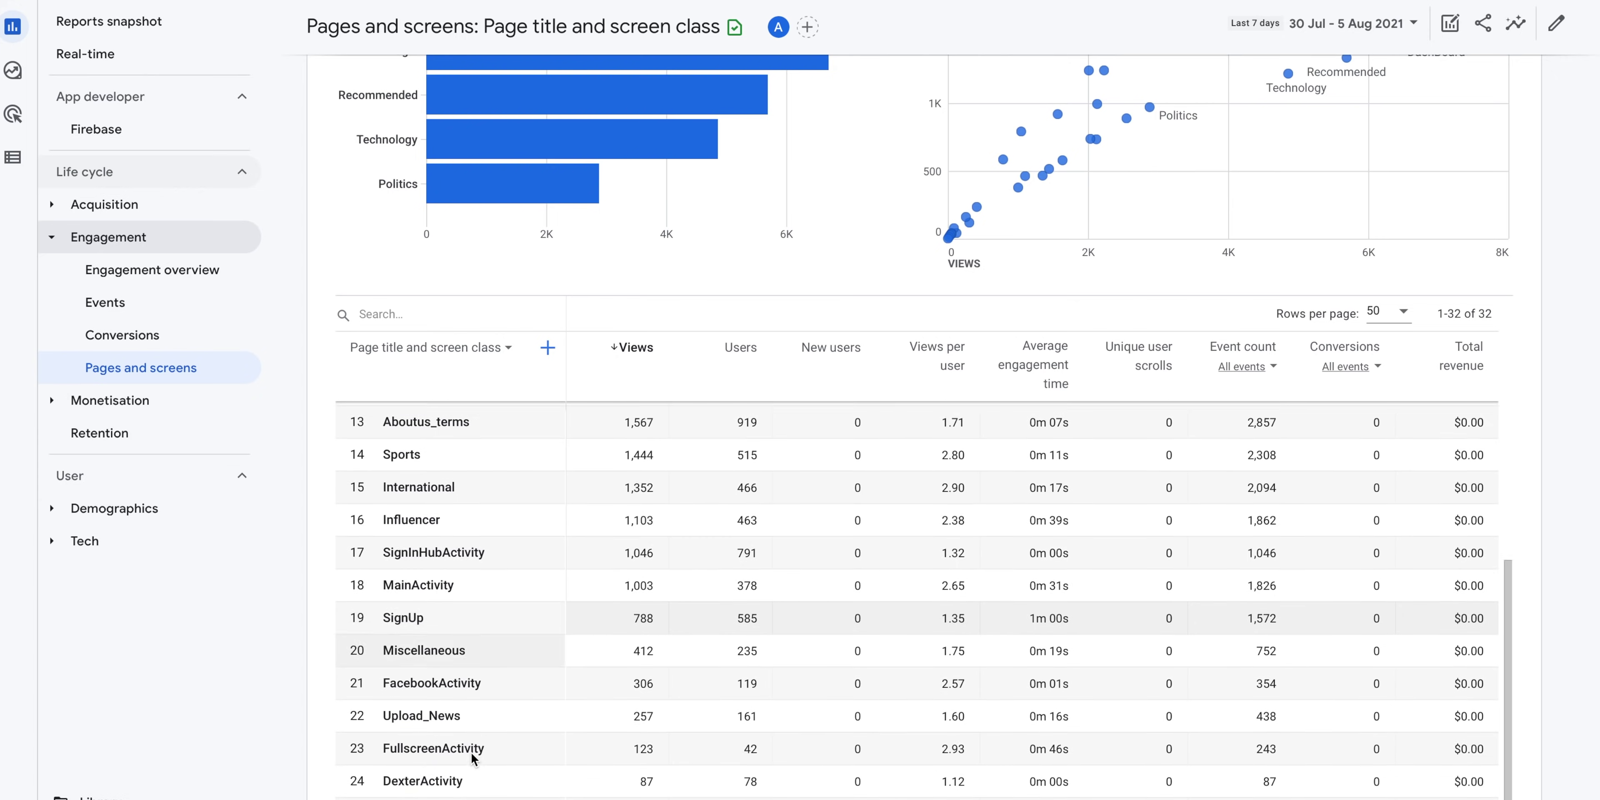
pyautogui.scroll(5, 471, 756)
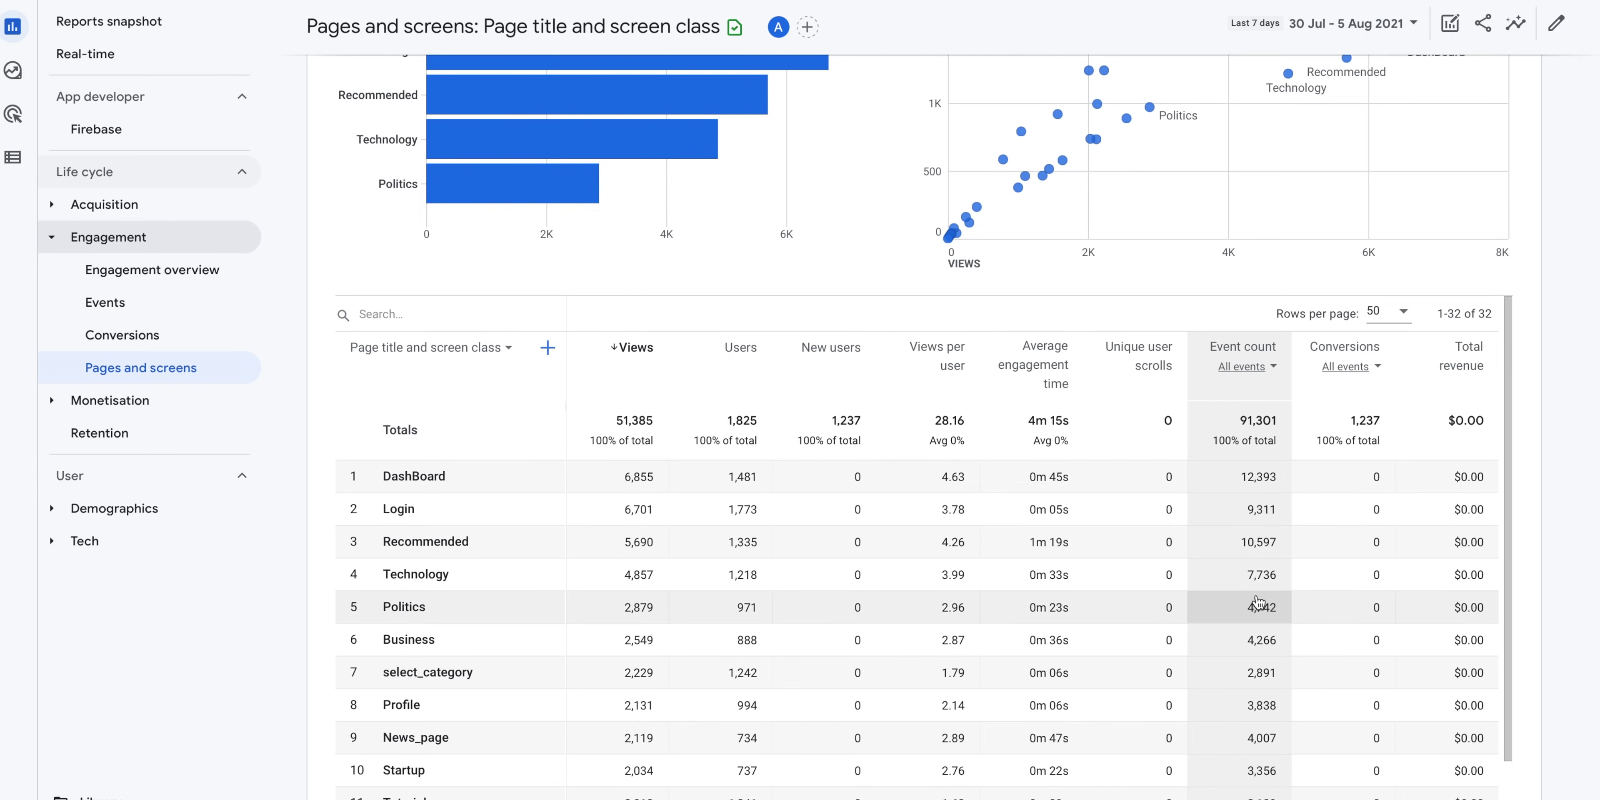
pyautogui.scroll(-5, 1257, 602)
pyautogui.scroll(5, 1217, 577)
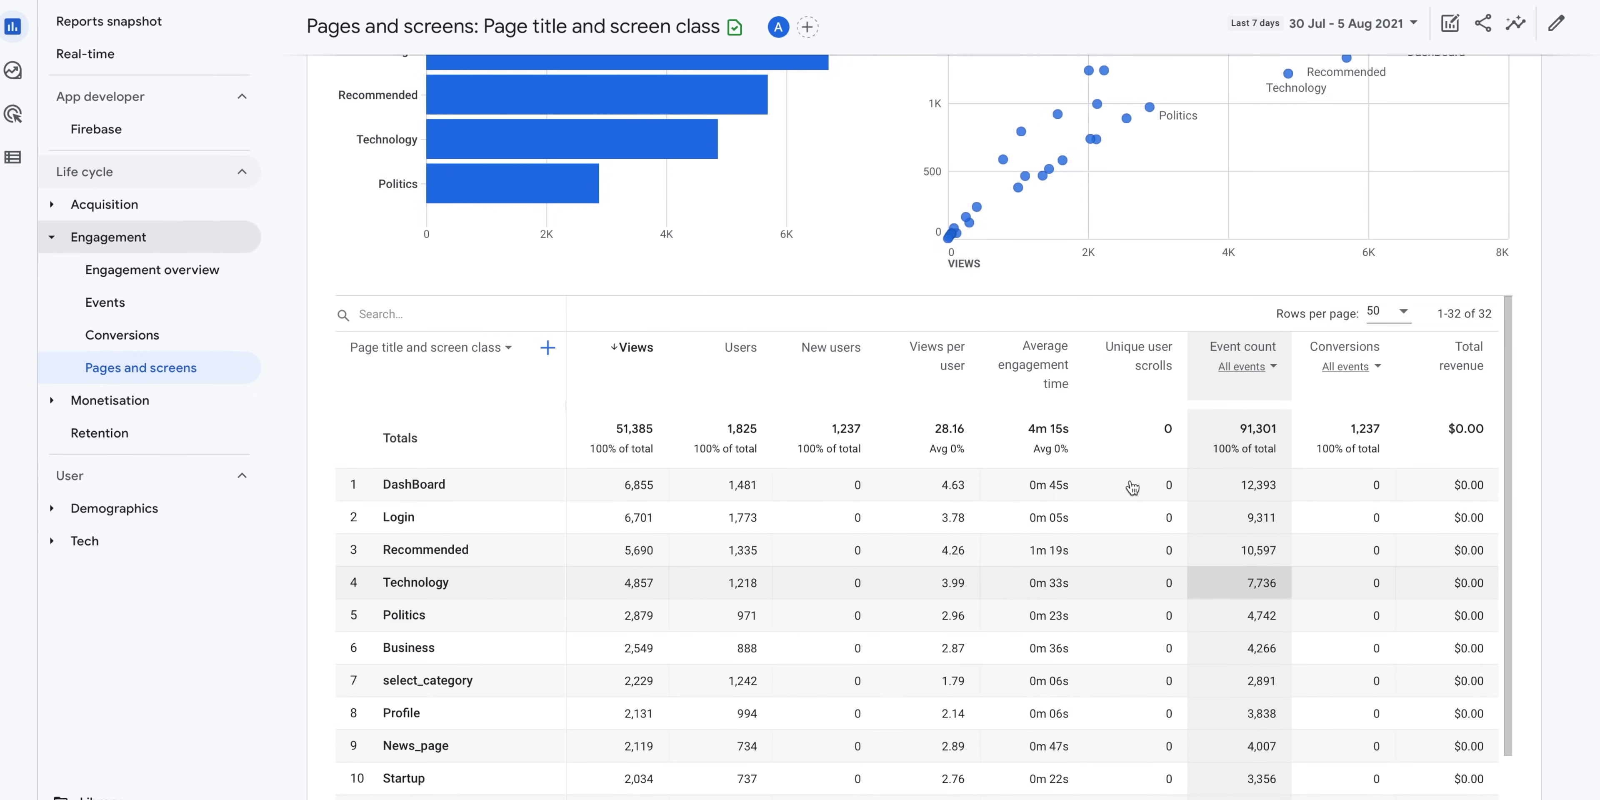
pyautogui.scroll(4, 984, 327)
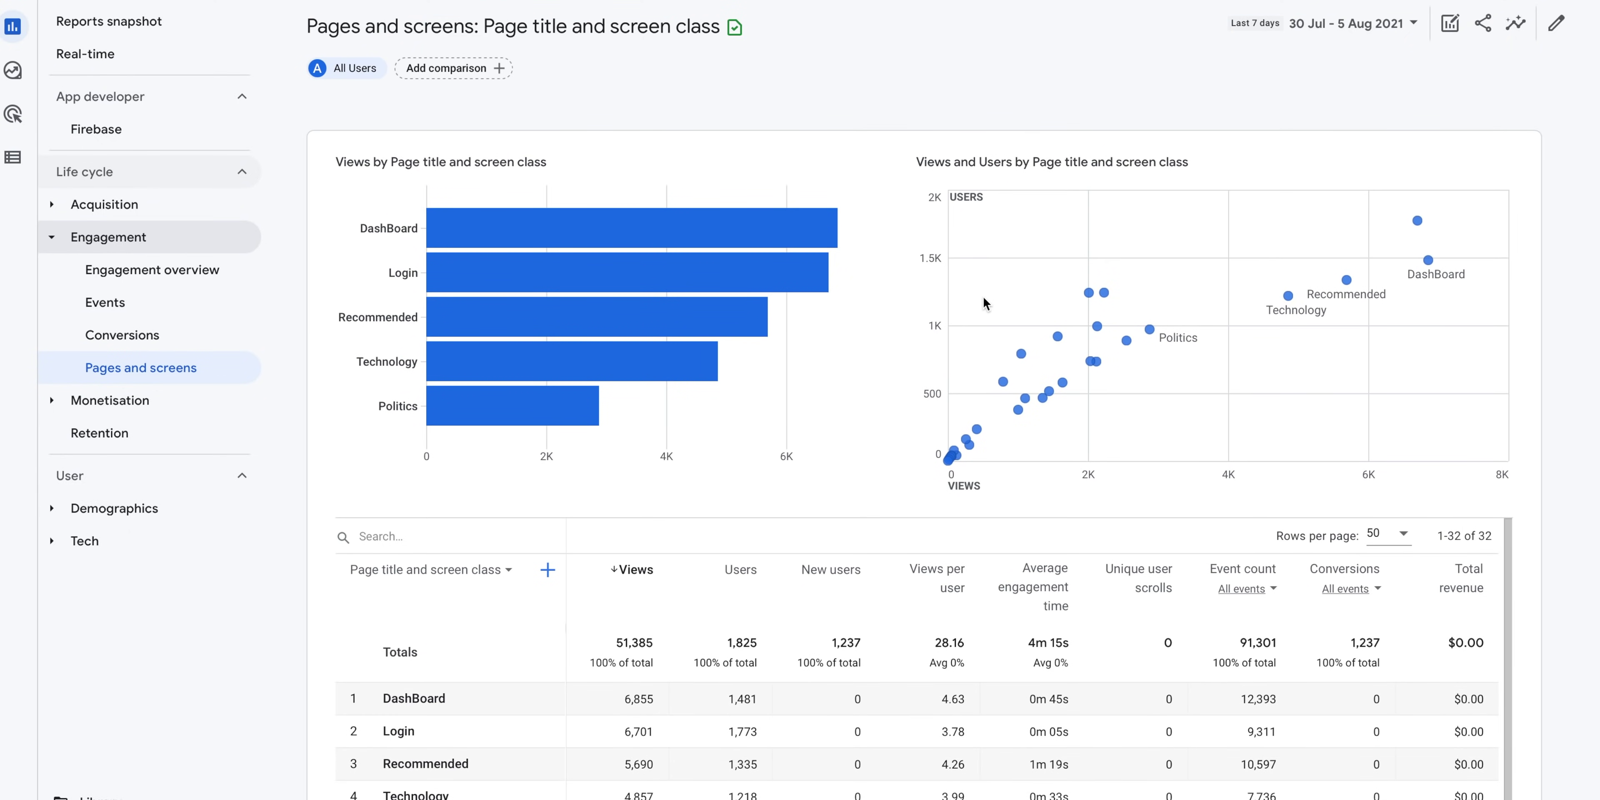
# Display the Firebase overview and inspect its app version, engagement time, user retention, country and device model cards
pyautogui.click(114, 131)
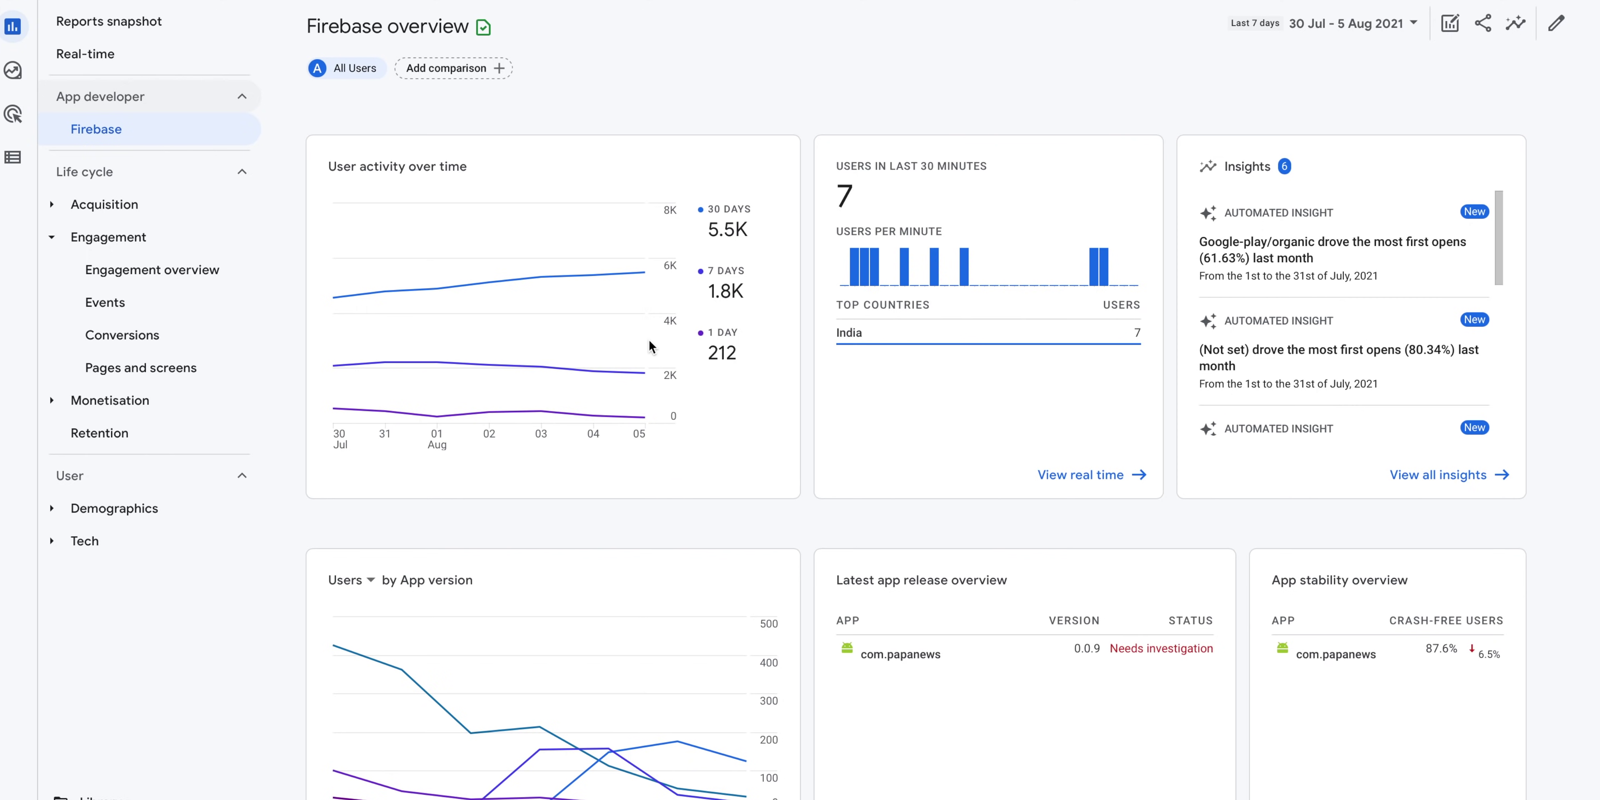
pyautogui.scroll(-5, 650, 345)
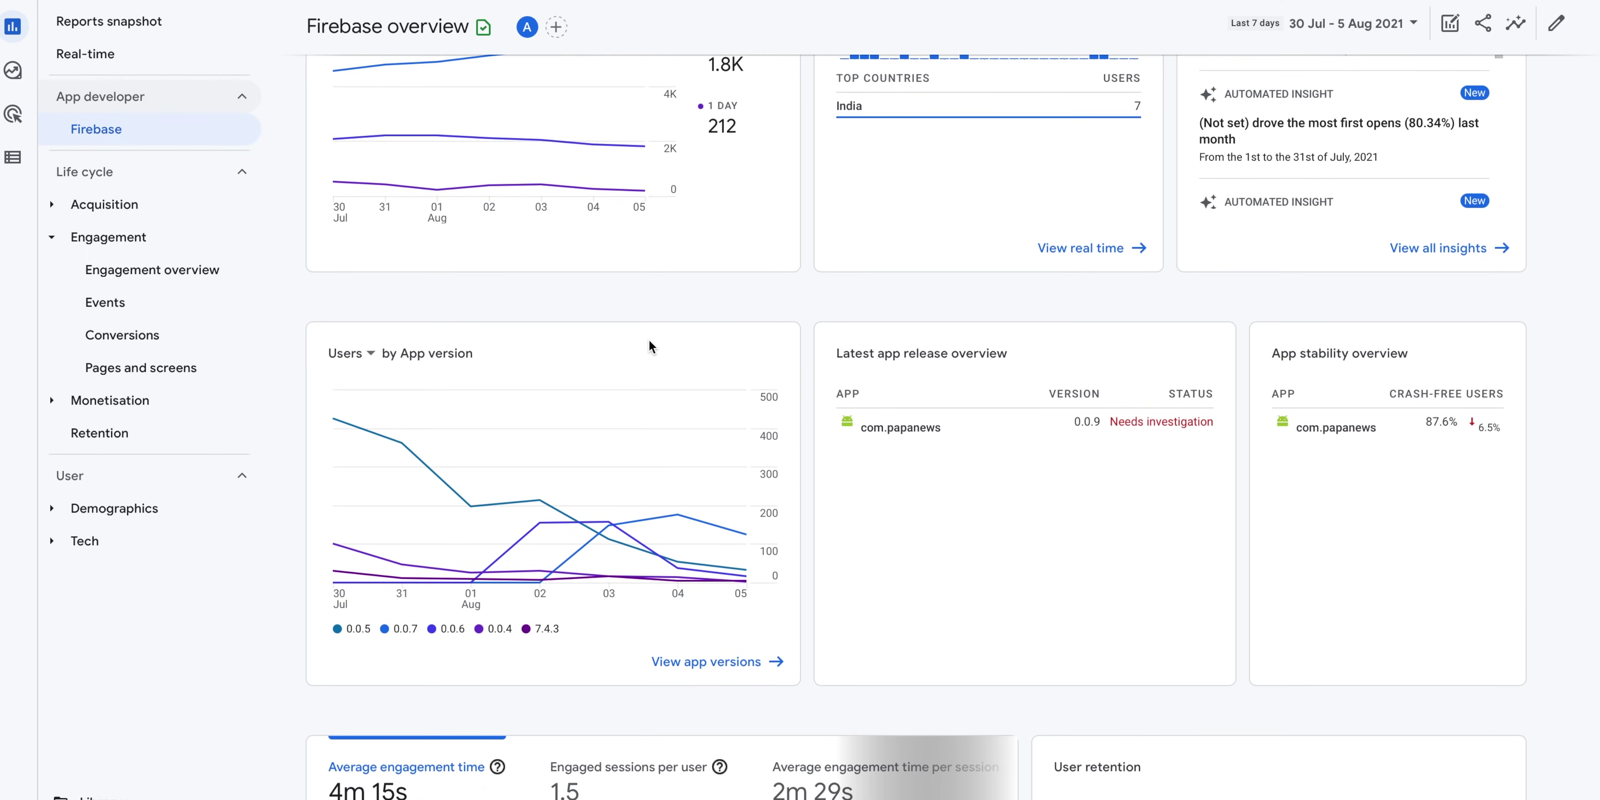
pyautogui.scroll(-6, 771, 560)
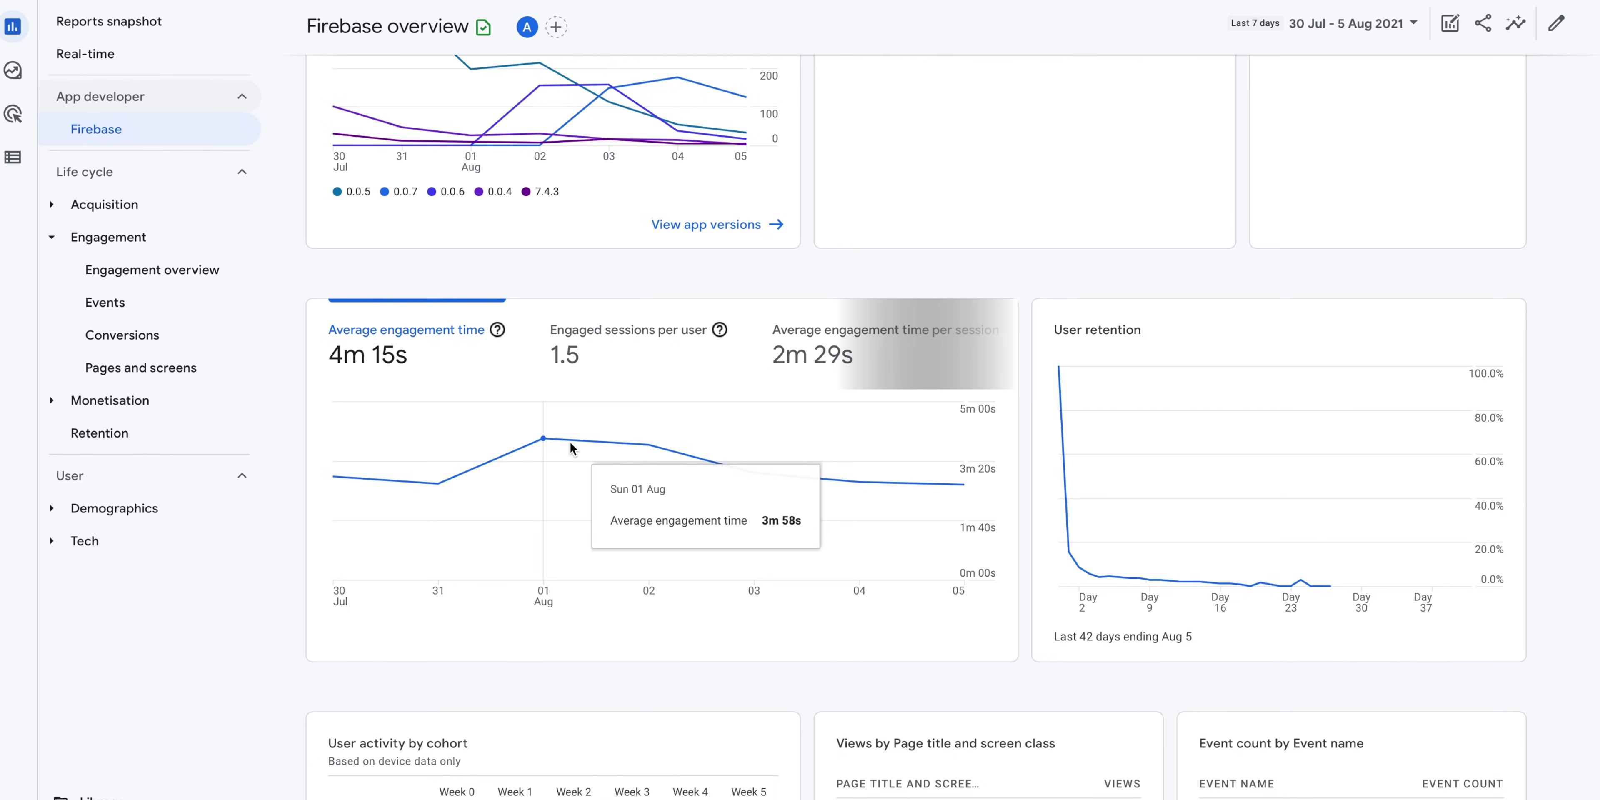
pyautogui.scroll(-2, 570, 439)
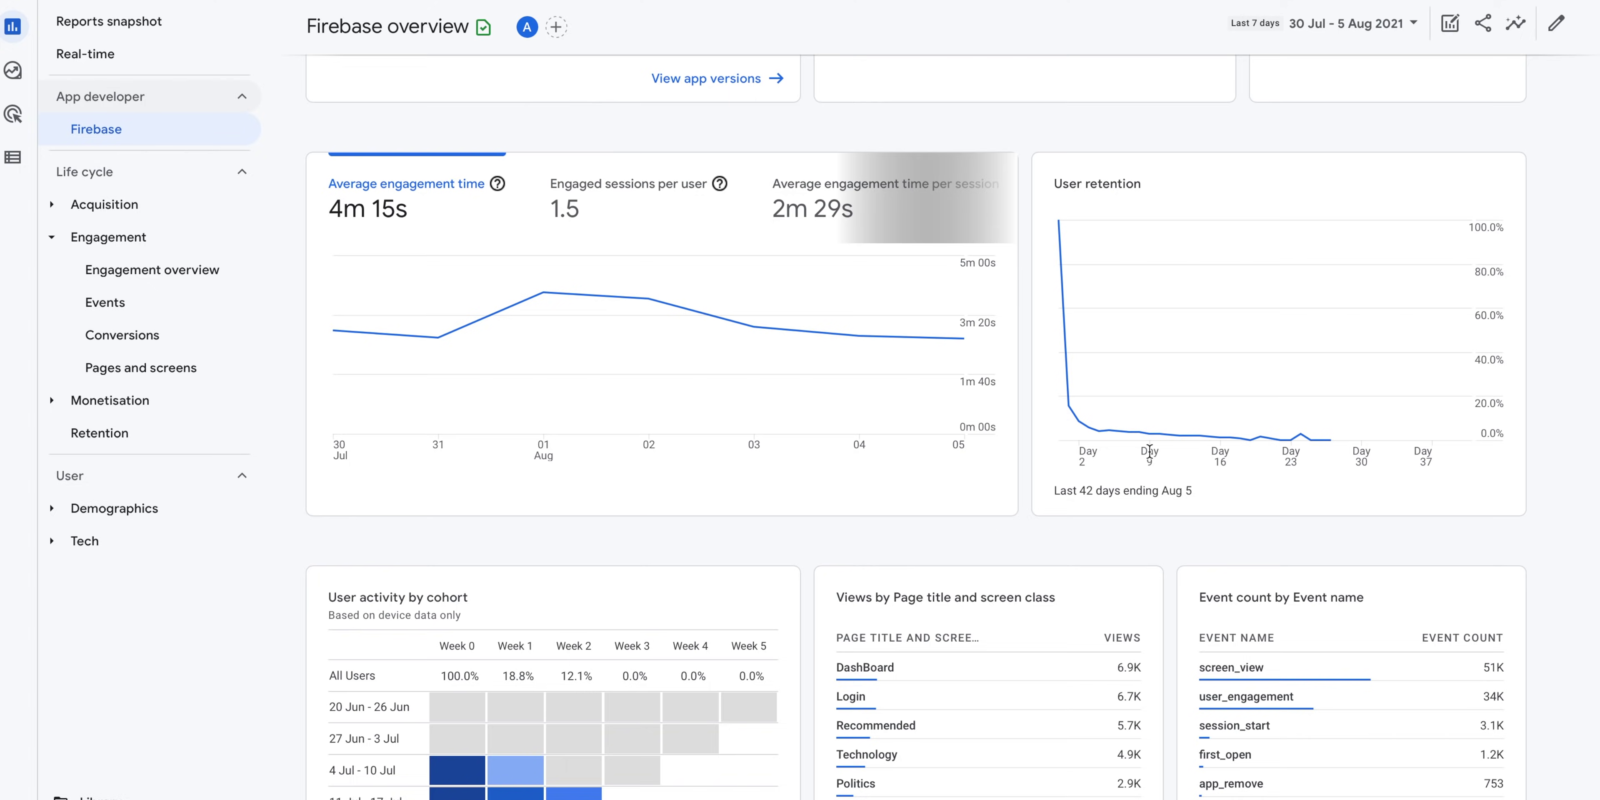
pyautogui.scroll(-15, 1149, 451)
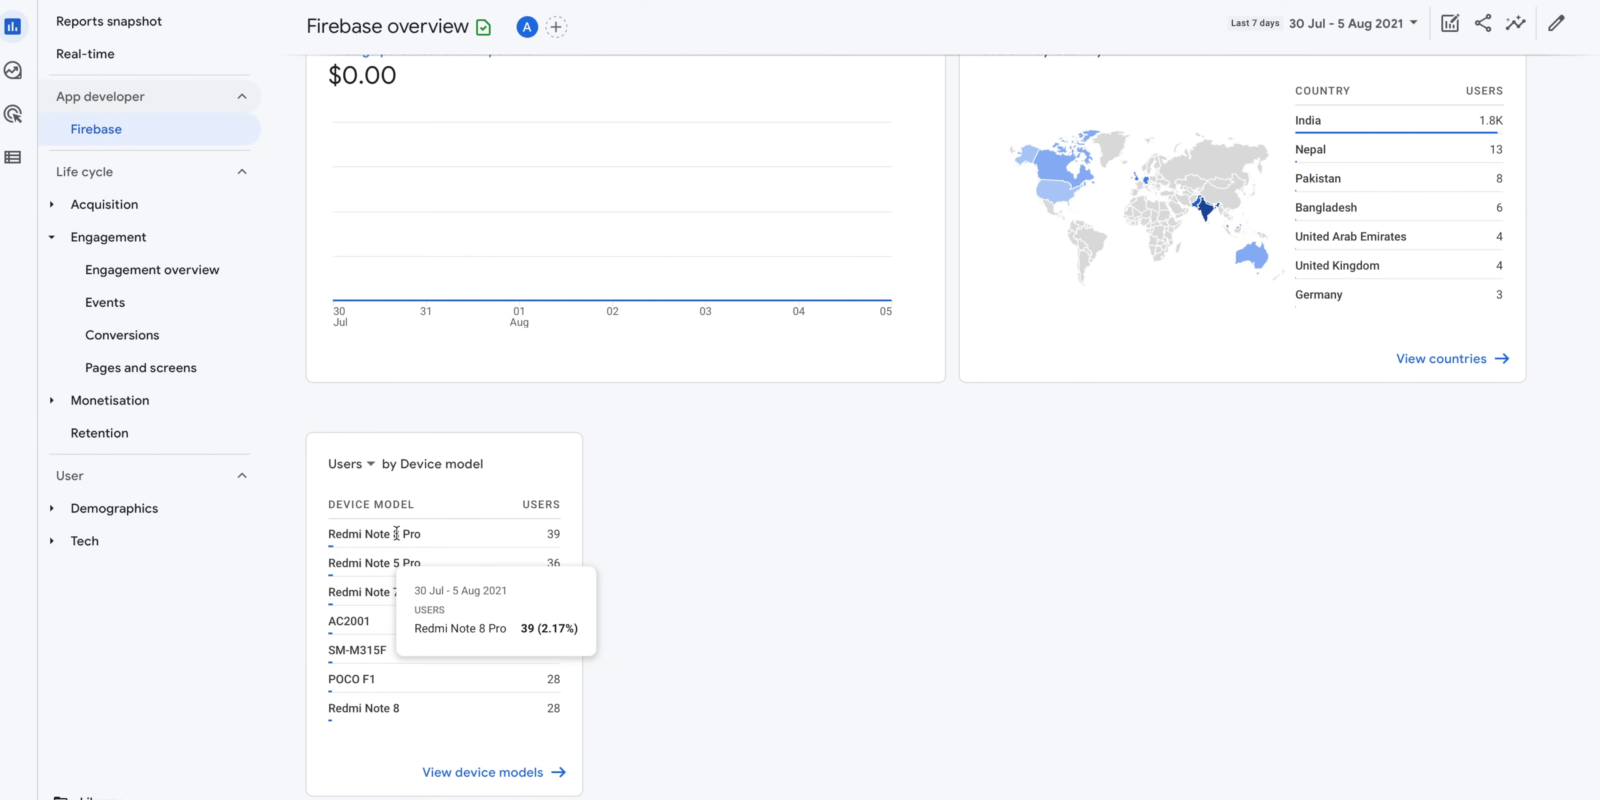
# Open the detailed device model report from the overview and show 50 rows per page
pyautogui.click(461, 774)
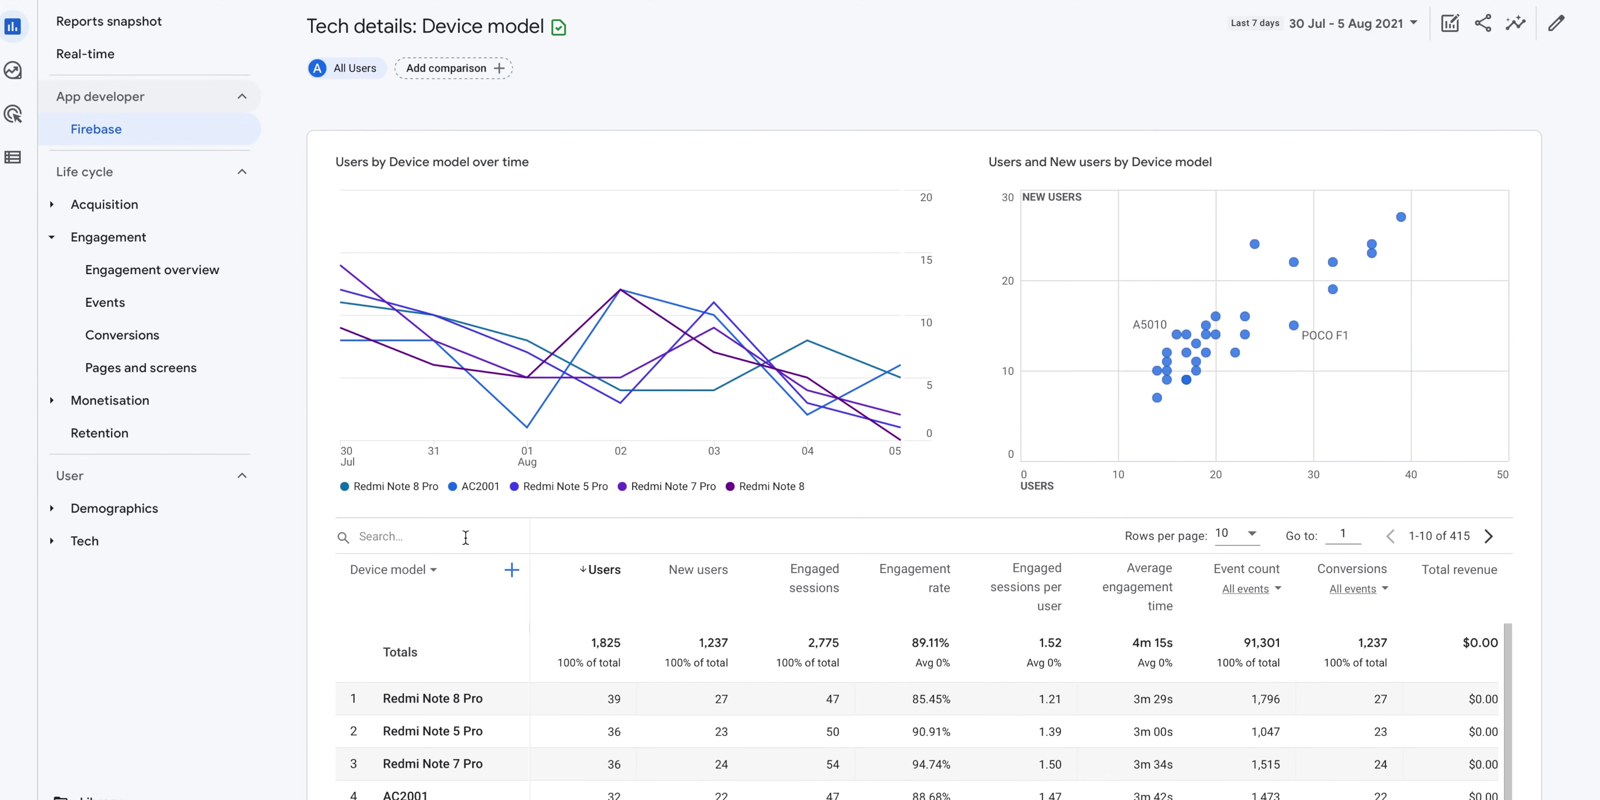
pyautogui.scroll(-1, 549, 739)
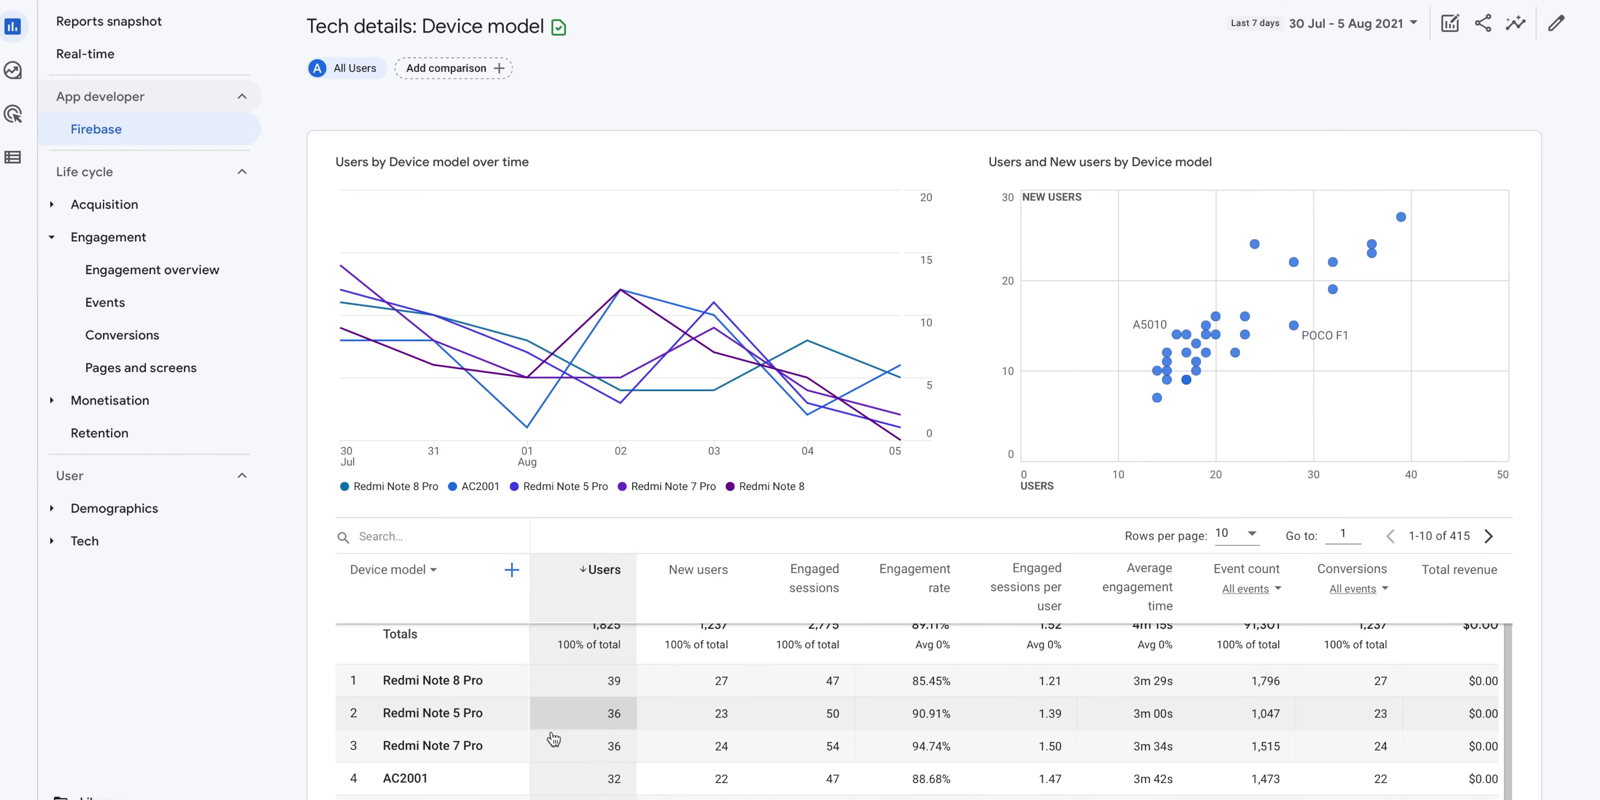
pyautogui.scroll(-4, 553, 739)
pyautogui.click(1248, 312)
pyautogui.click(1253, 380)
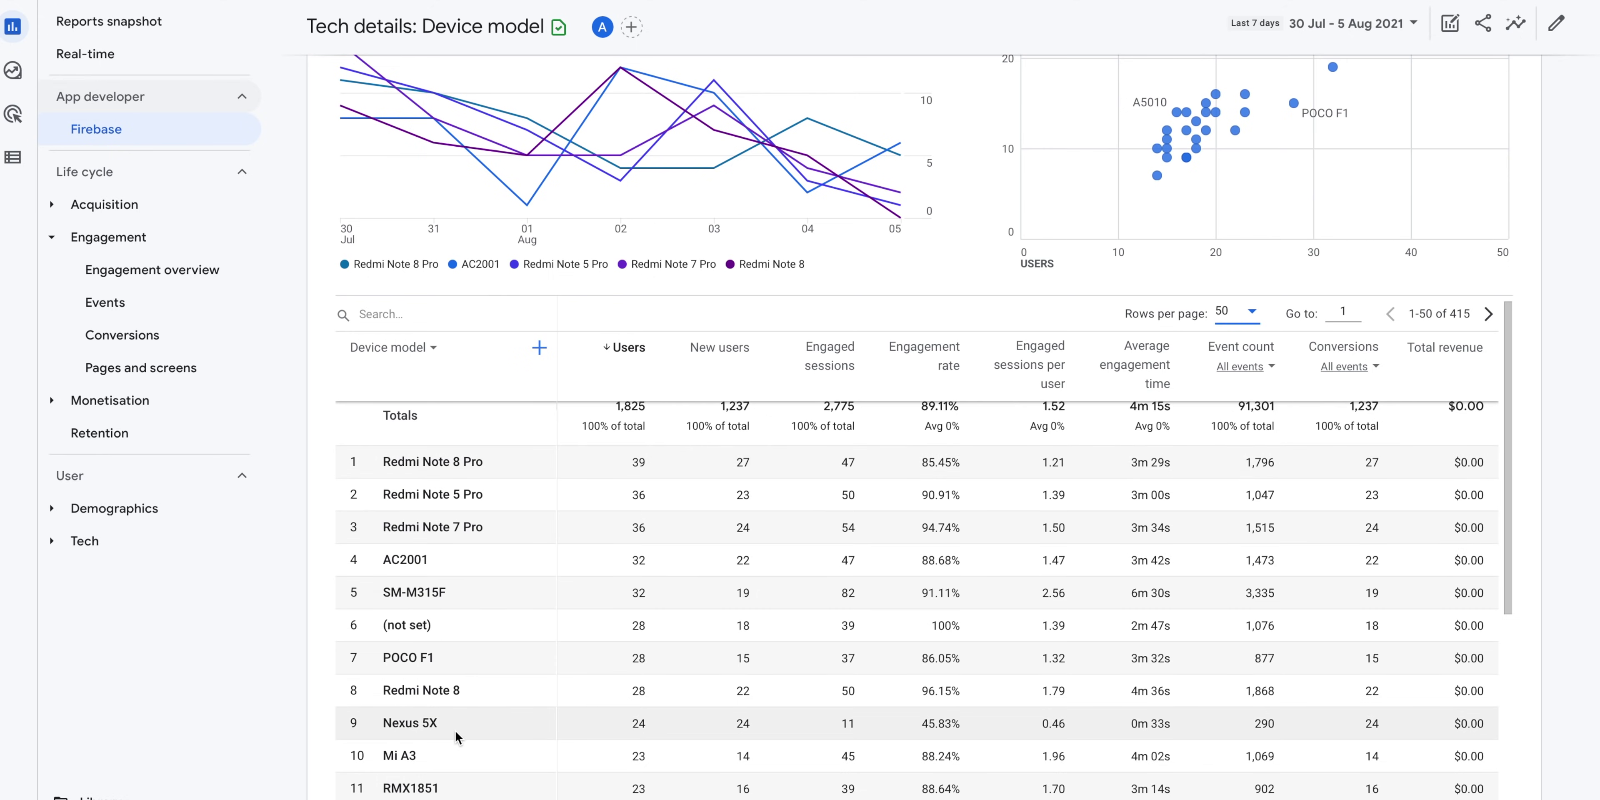
# Examine the 50 listed device models with their users, engagement rate and average engagement time
pyautogui.scroll(-2, 425, 595)
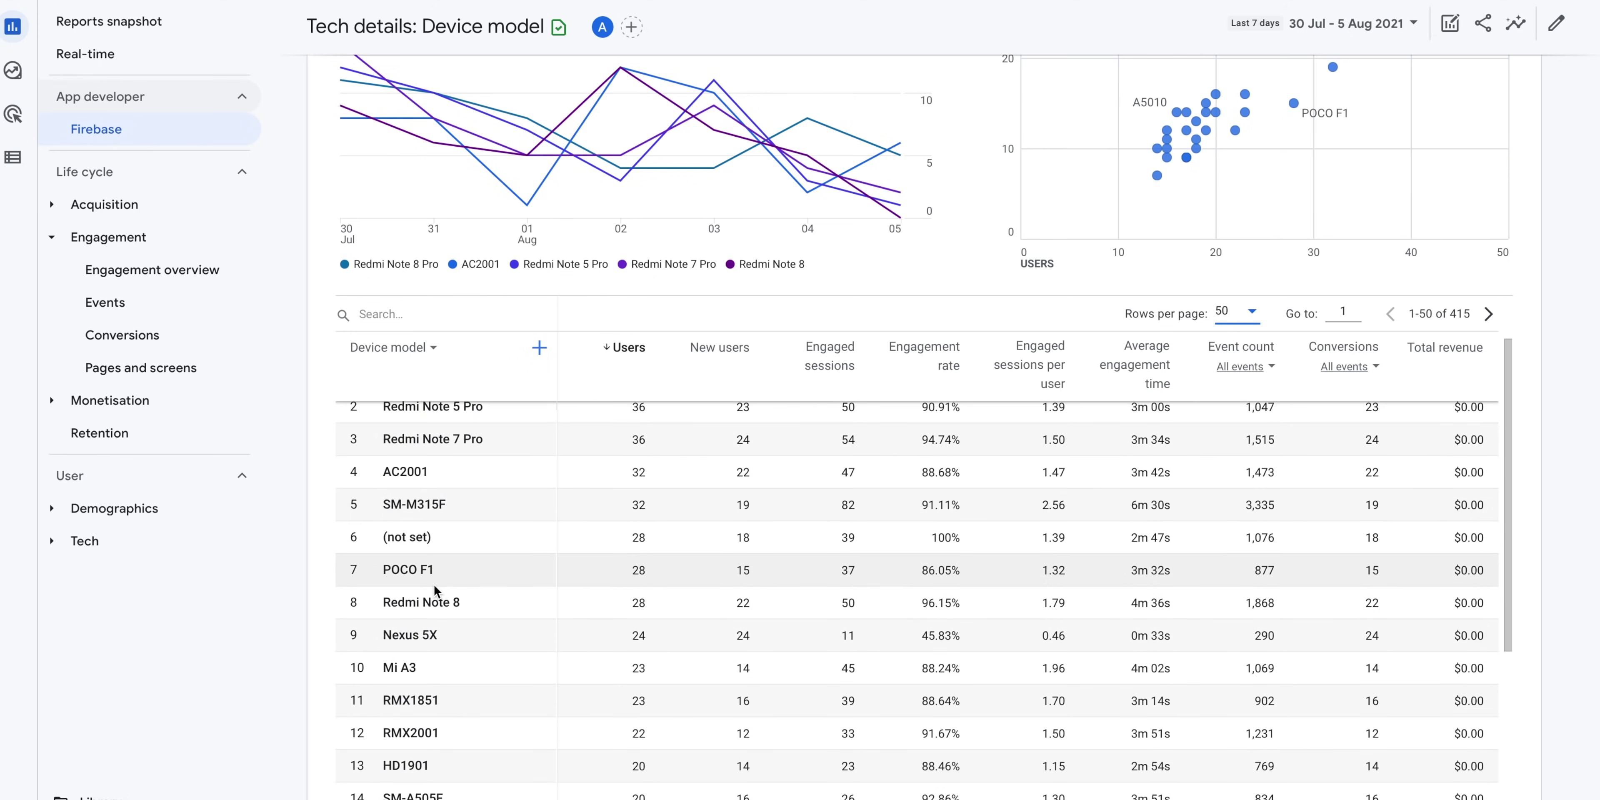
pyautogui.scroll(-3, 437, 590)
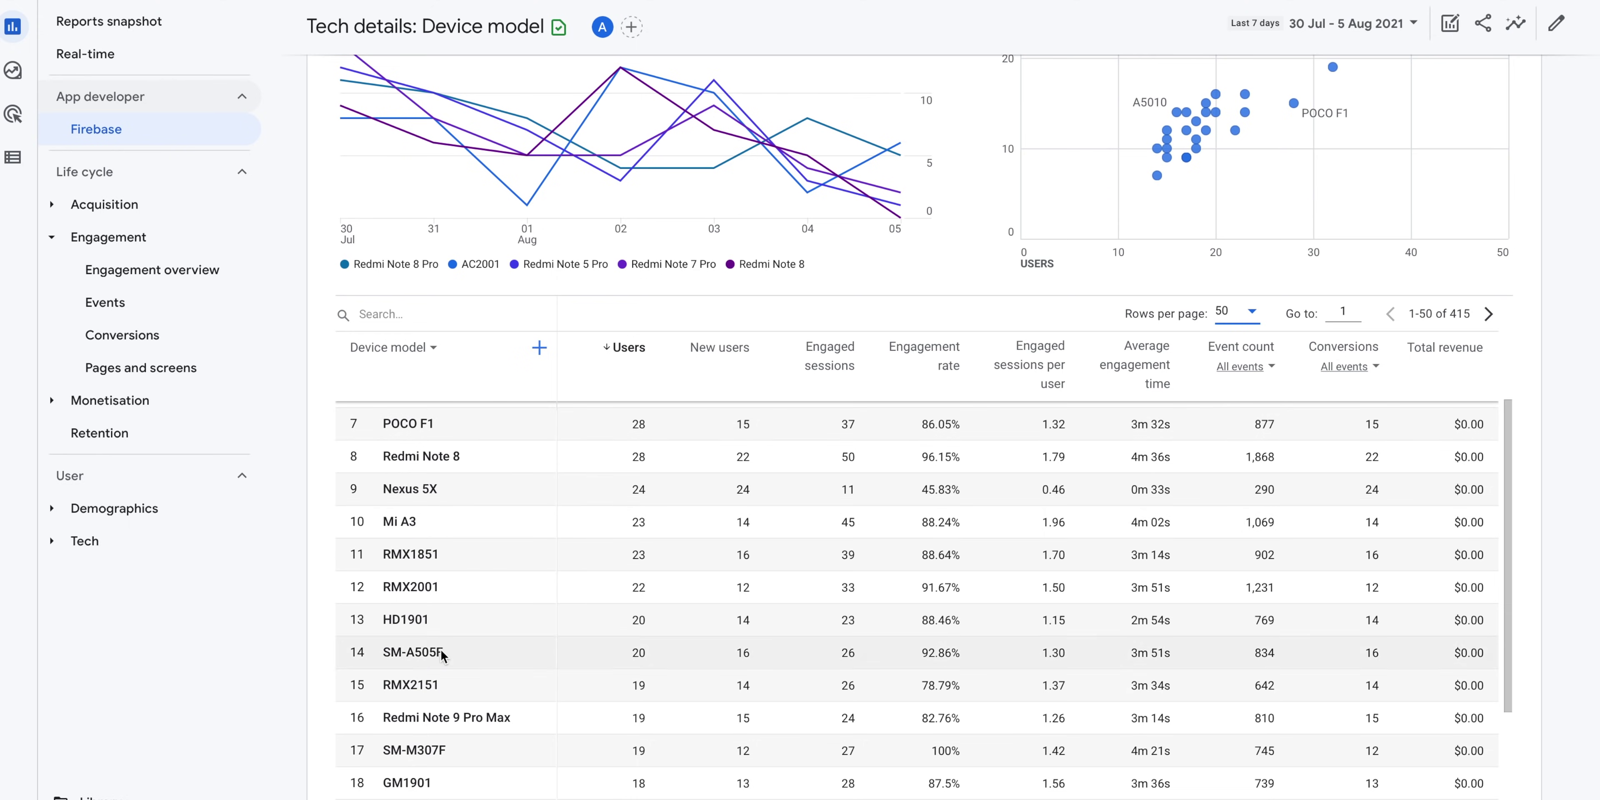
pyautogui.scroll(-3, 443, 621)
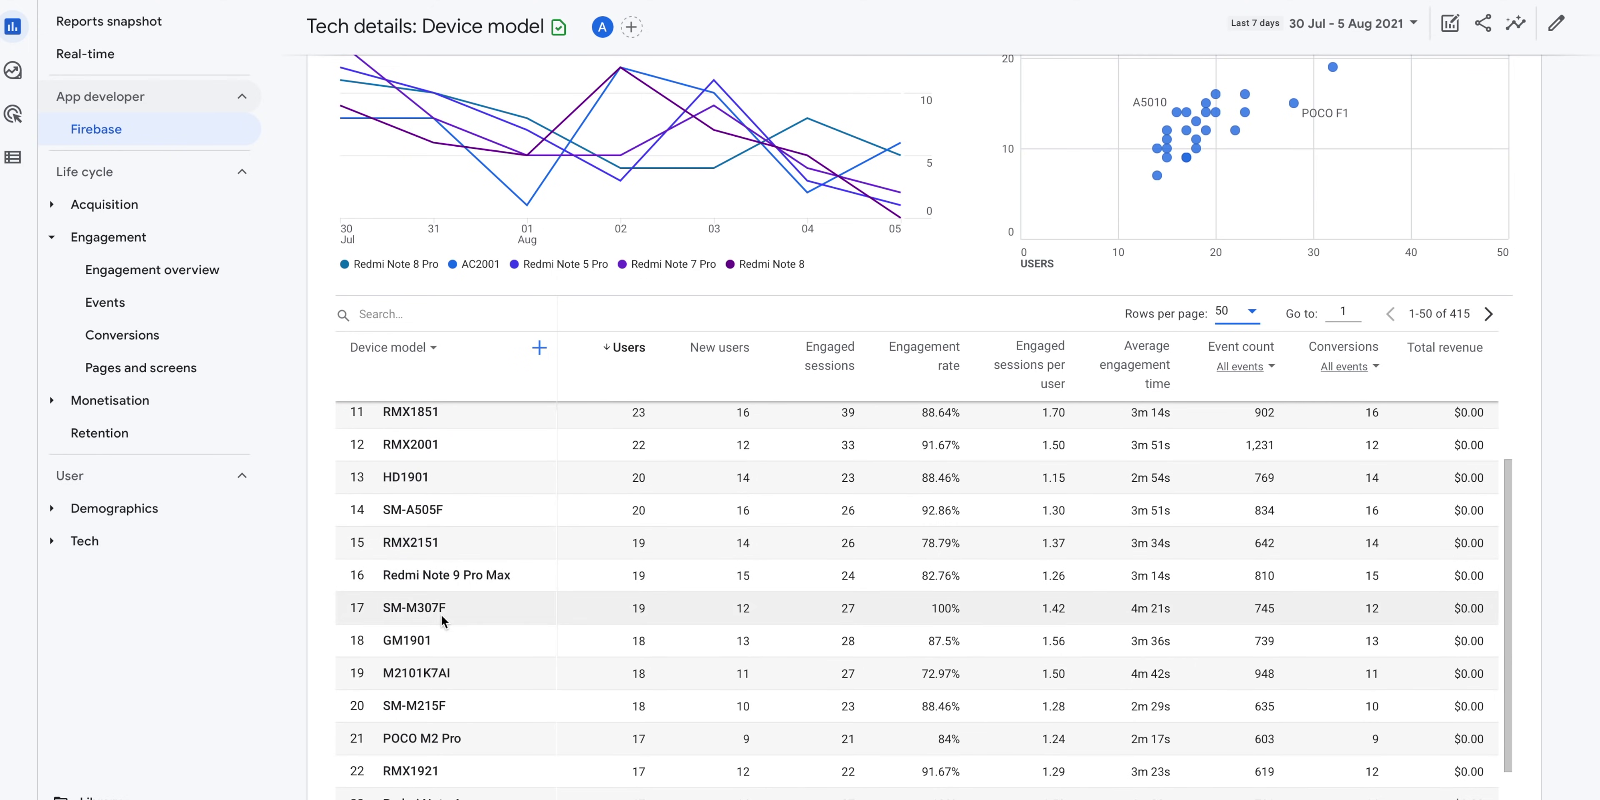
pyautogui.scroll(-8, 443, 797)
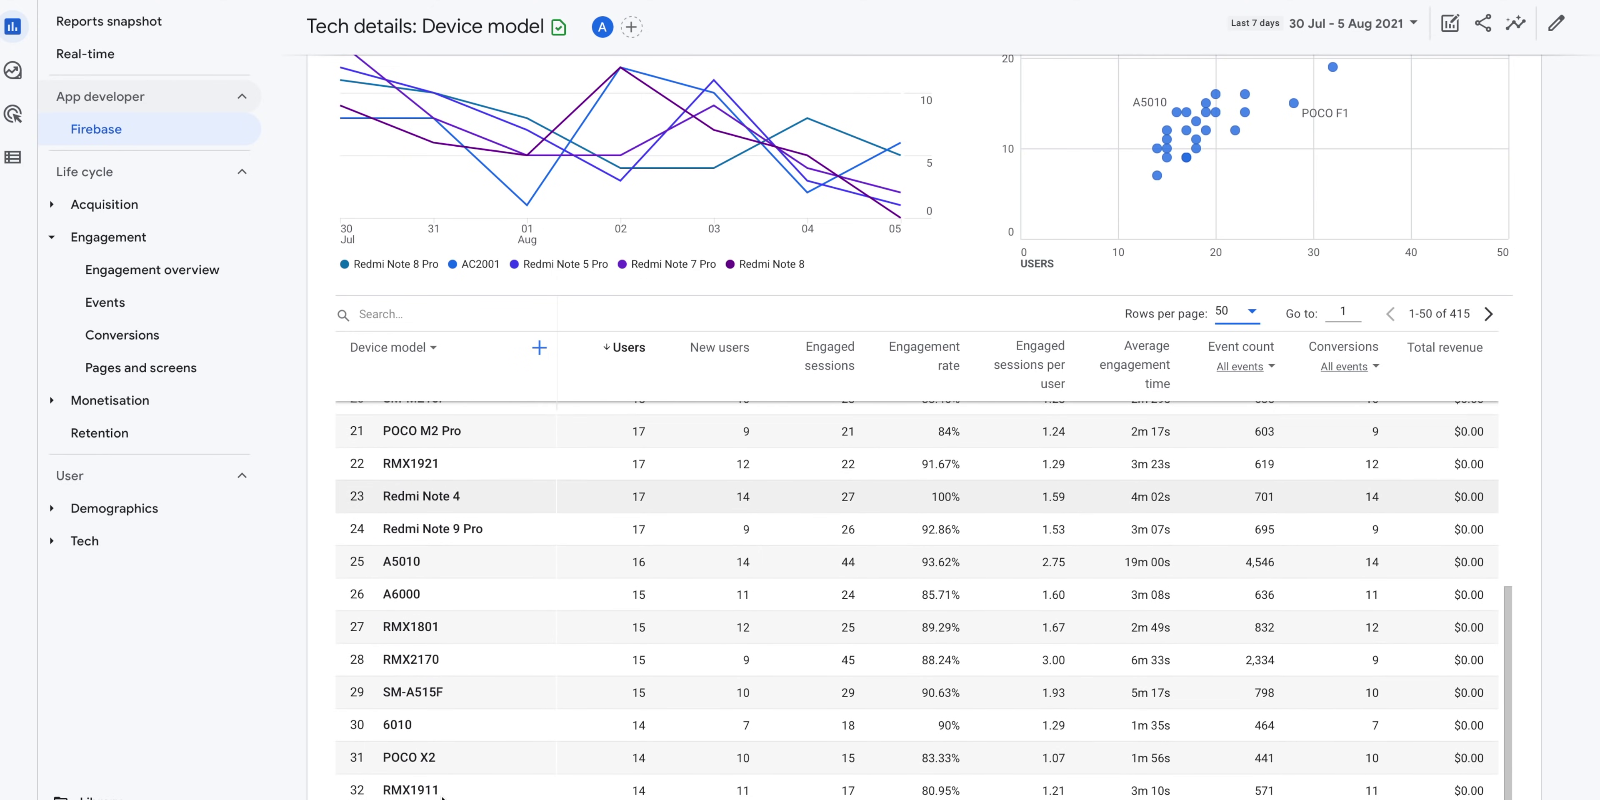
pyautogui.scroll(-6, 443, 797)
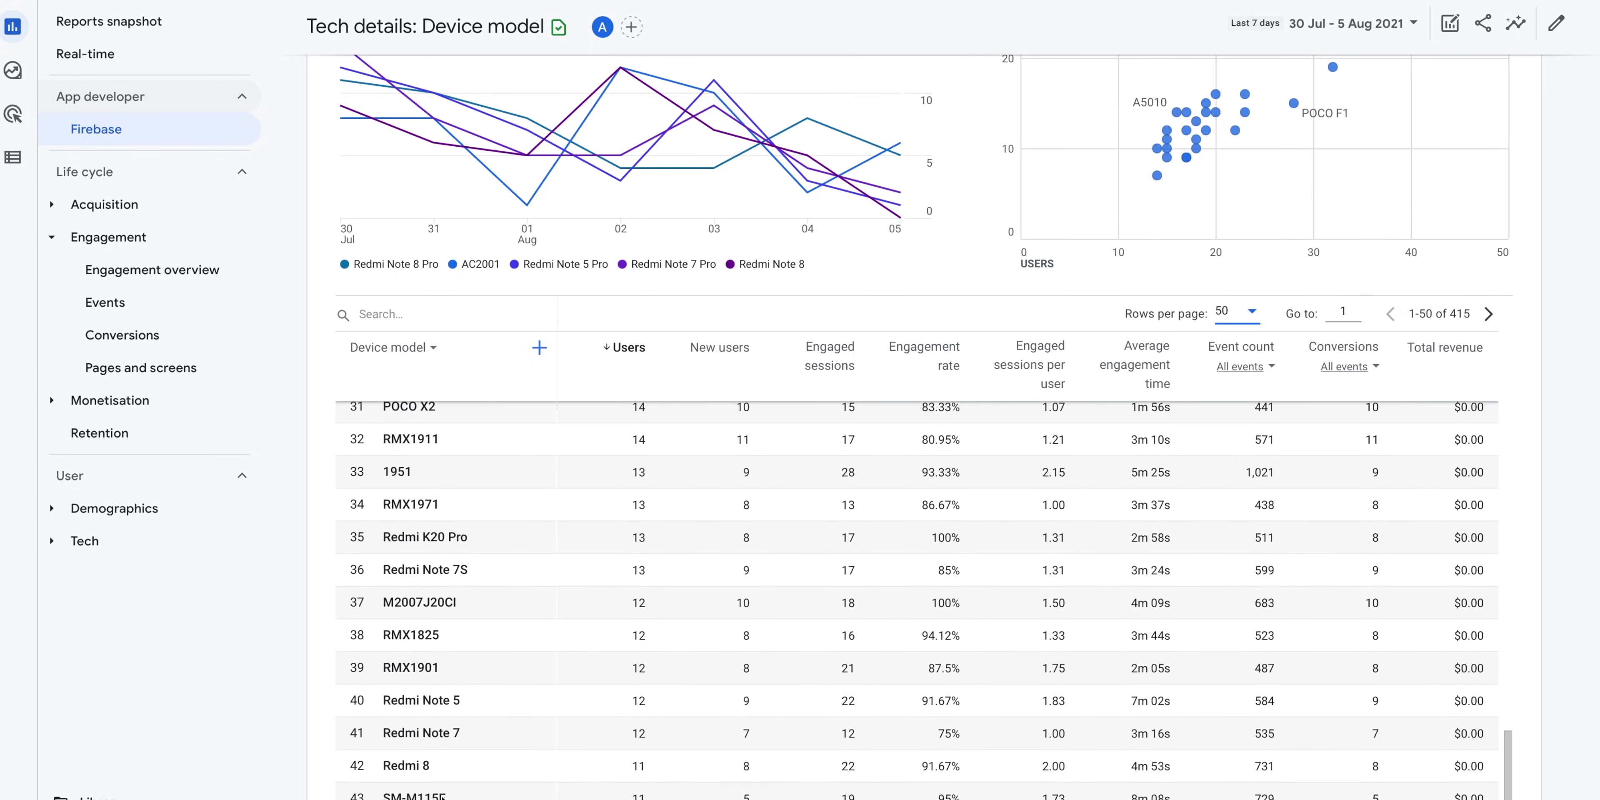
pyautogui.scroll(-4, 443, 797)
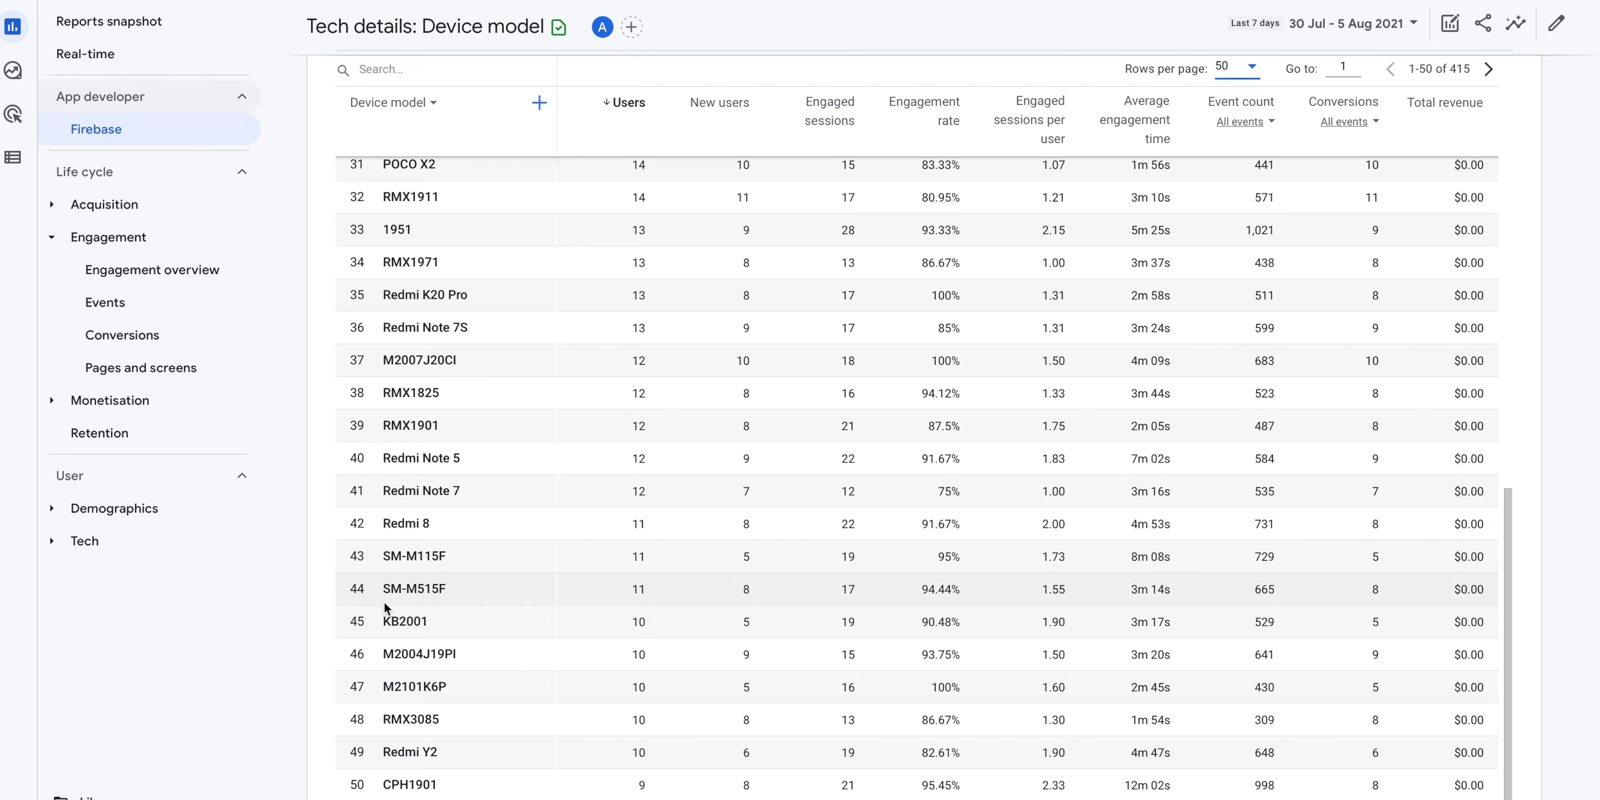
pyautogui.scroll(15, 420, 562)
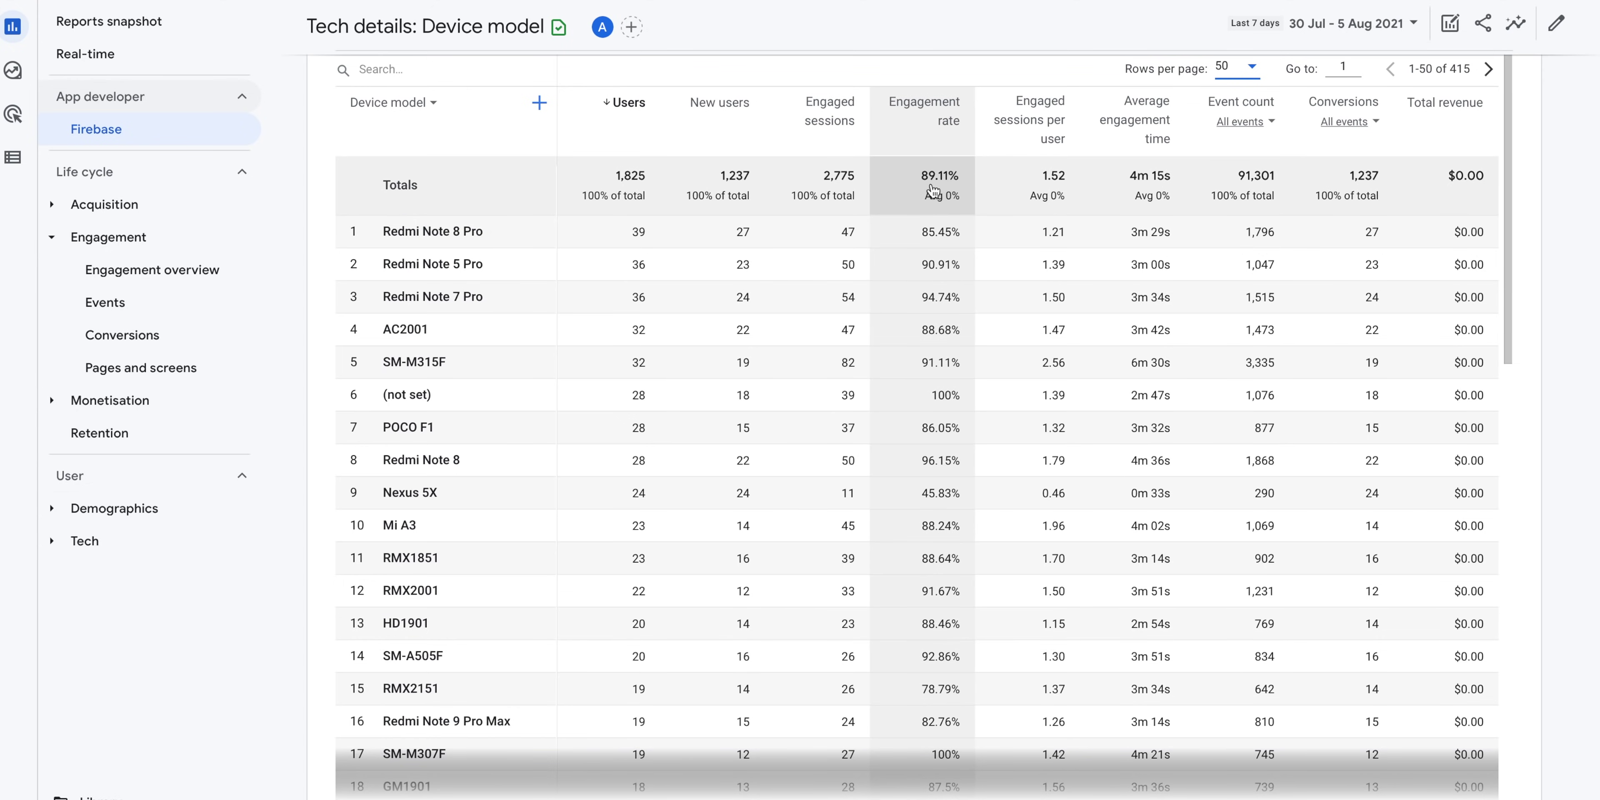
# Sort the device models by engaged sessions per user and, after reviewing them, by average engagement time
pyautogui.click(1043, 187)
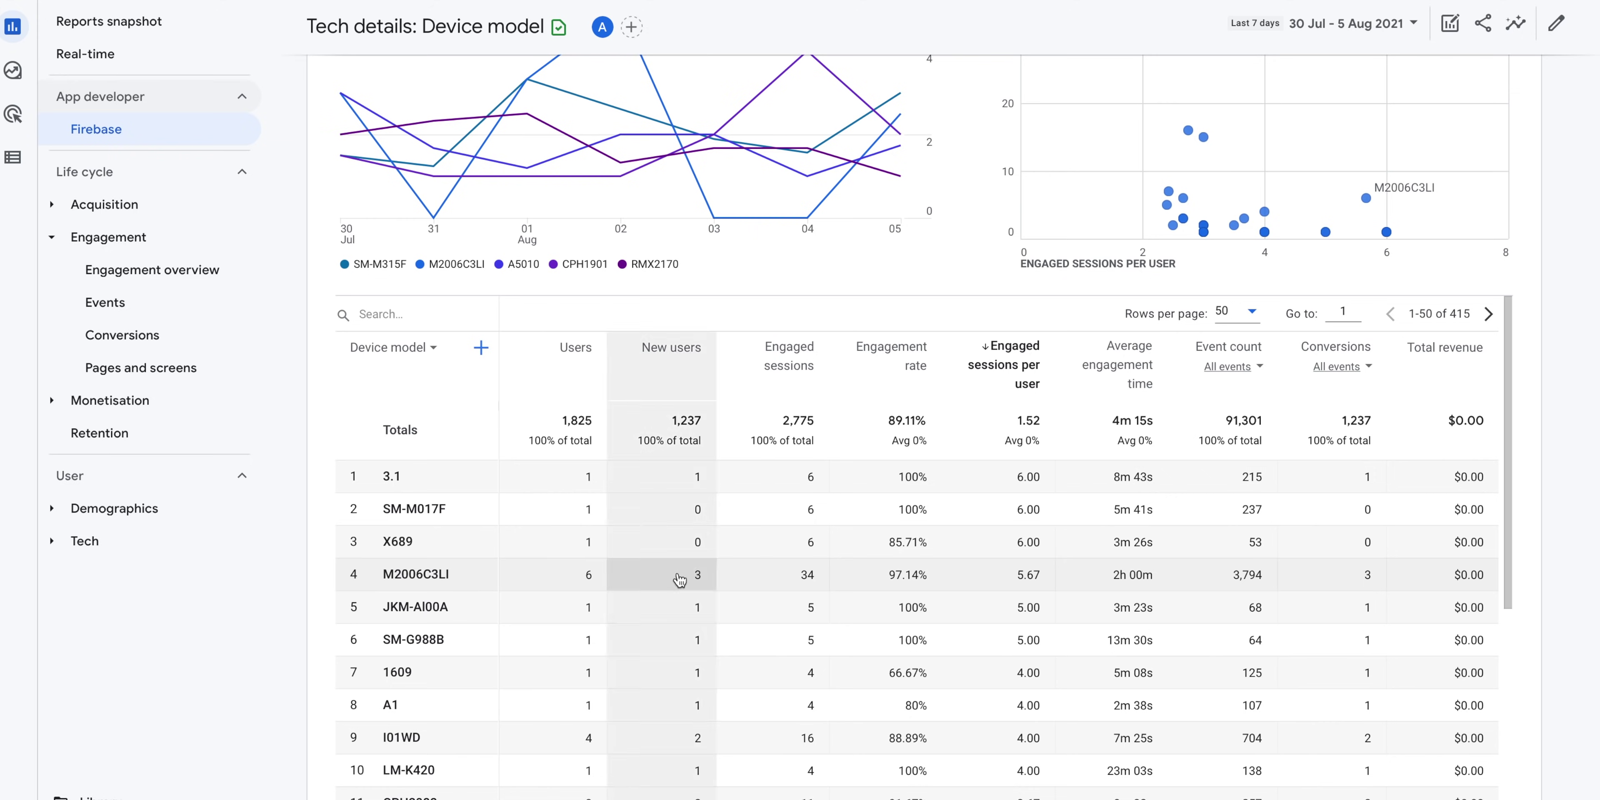
pyautogui.scroll(-1, 1021, 594)
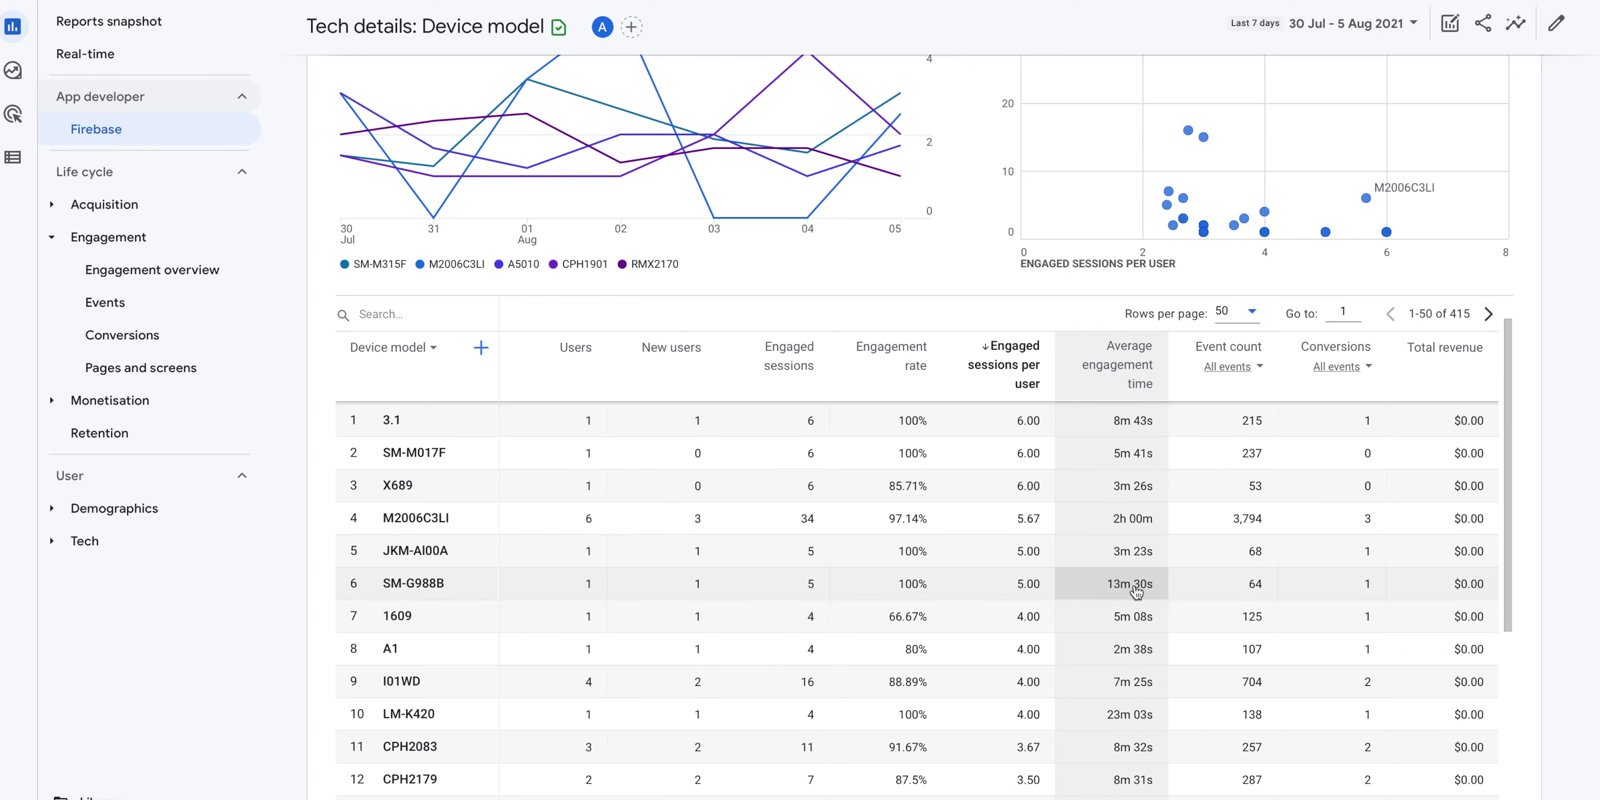
pyautogui.click(1134, 385)
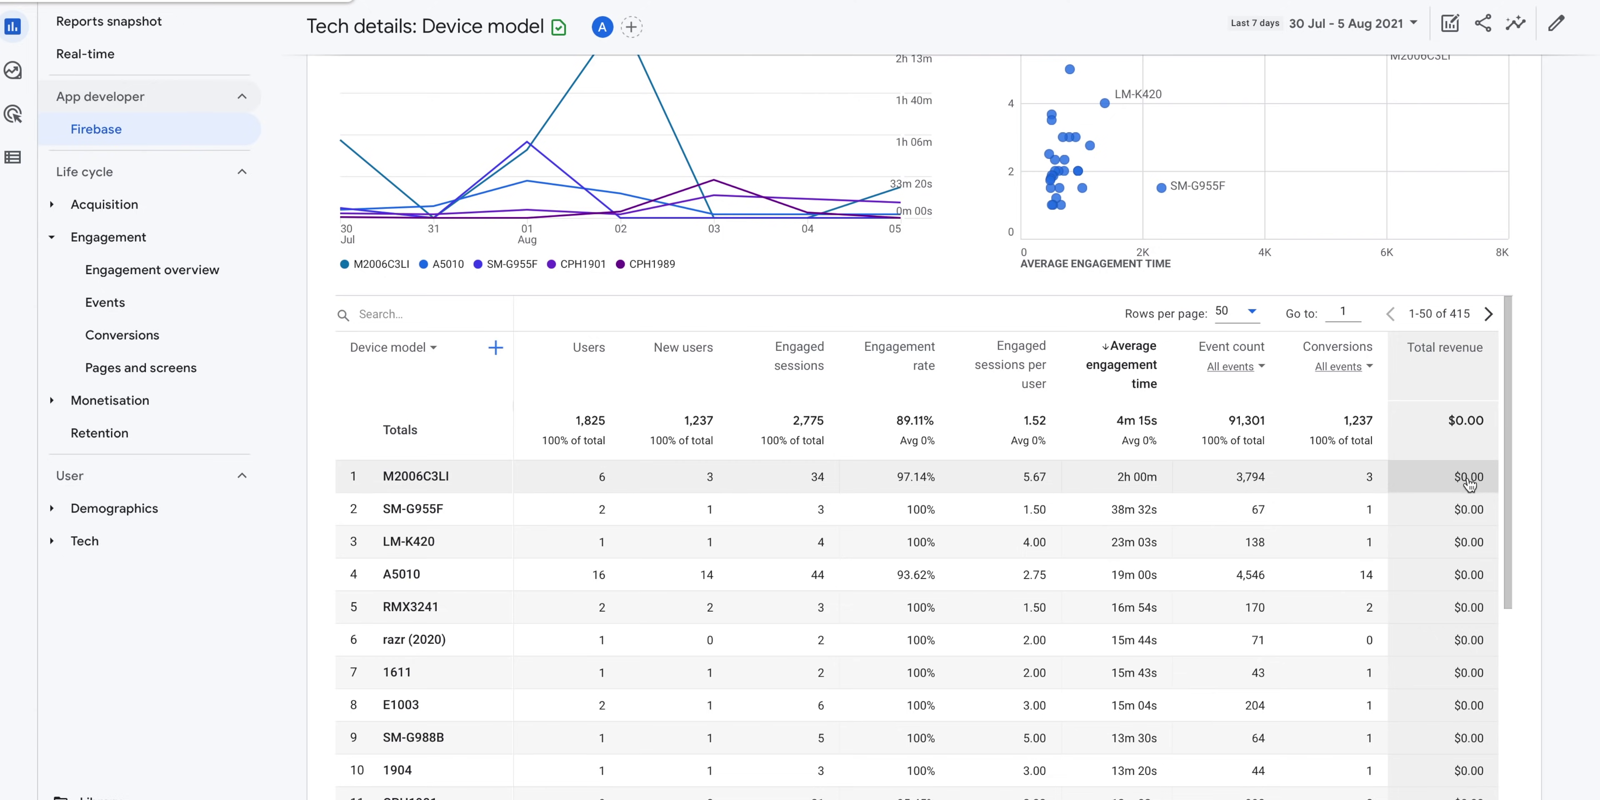
pyautogui.scroll(-1, 1466, 724)
pyautogui.scroll(1, 1468, 724)
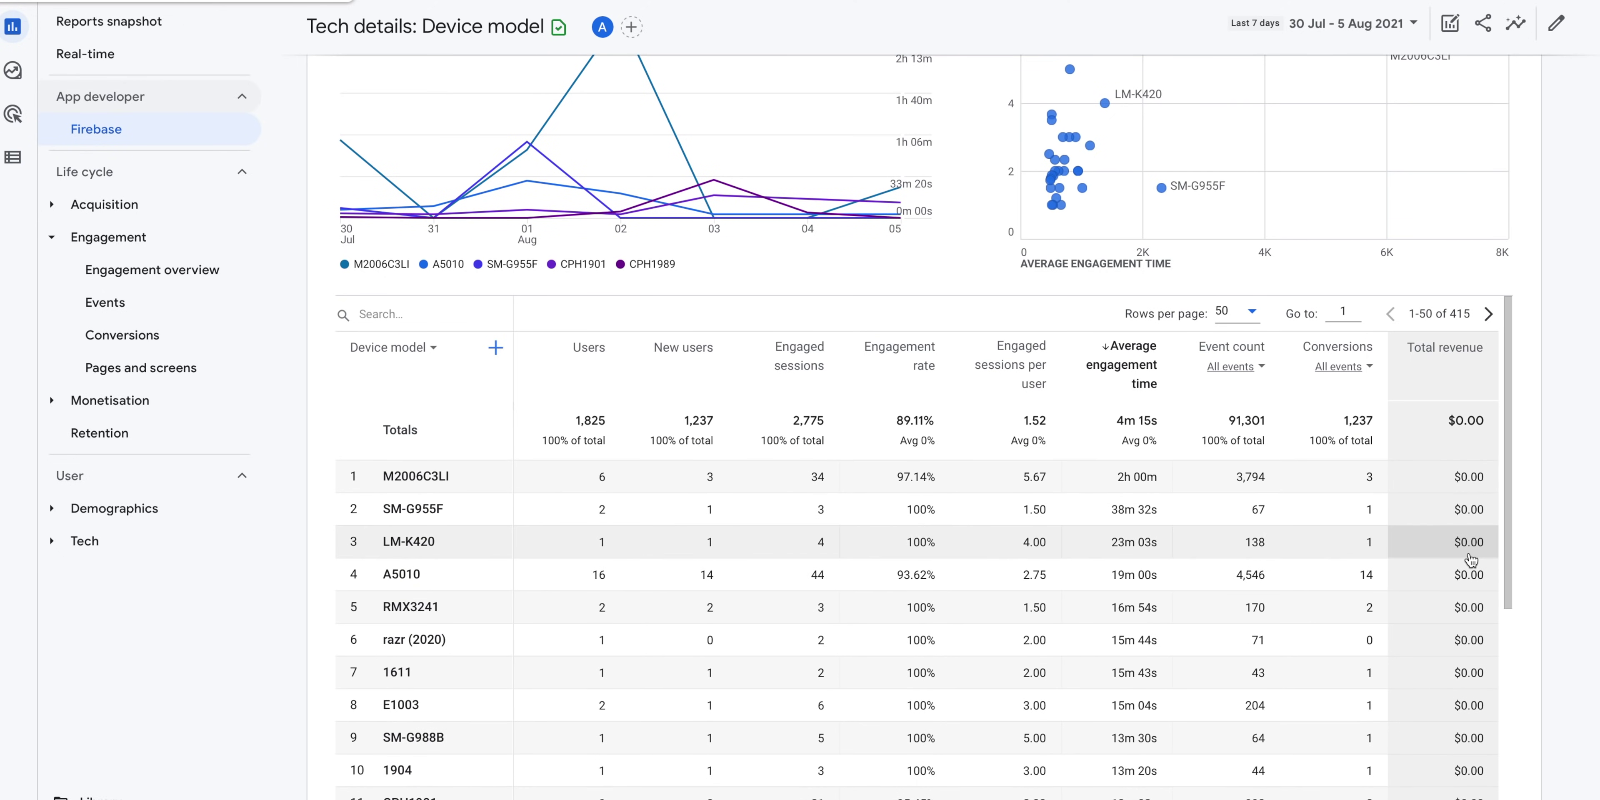
# Display the Demographics overview and highlight India in the users by country list
pyautogui.click(114, 508)
pyautogui.click(133, 542)
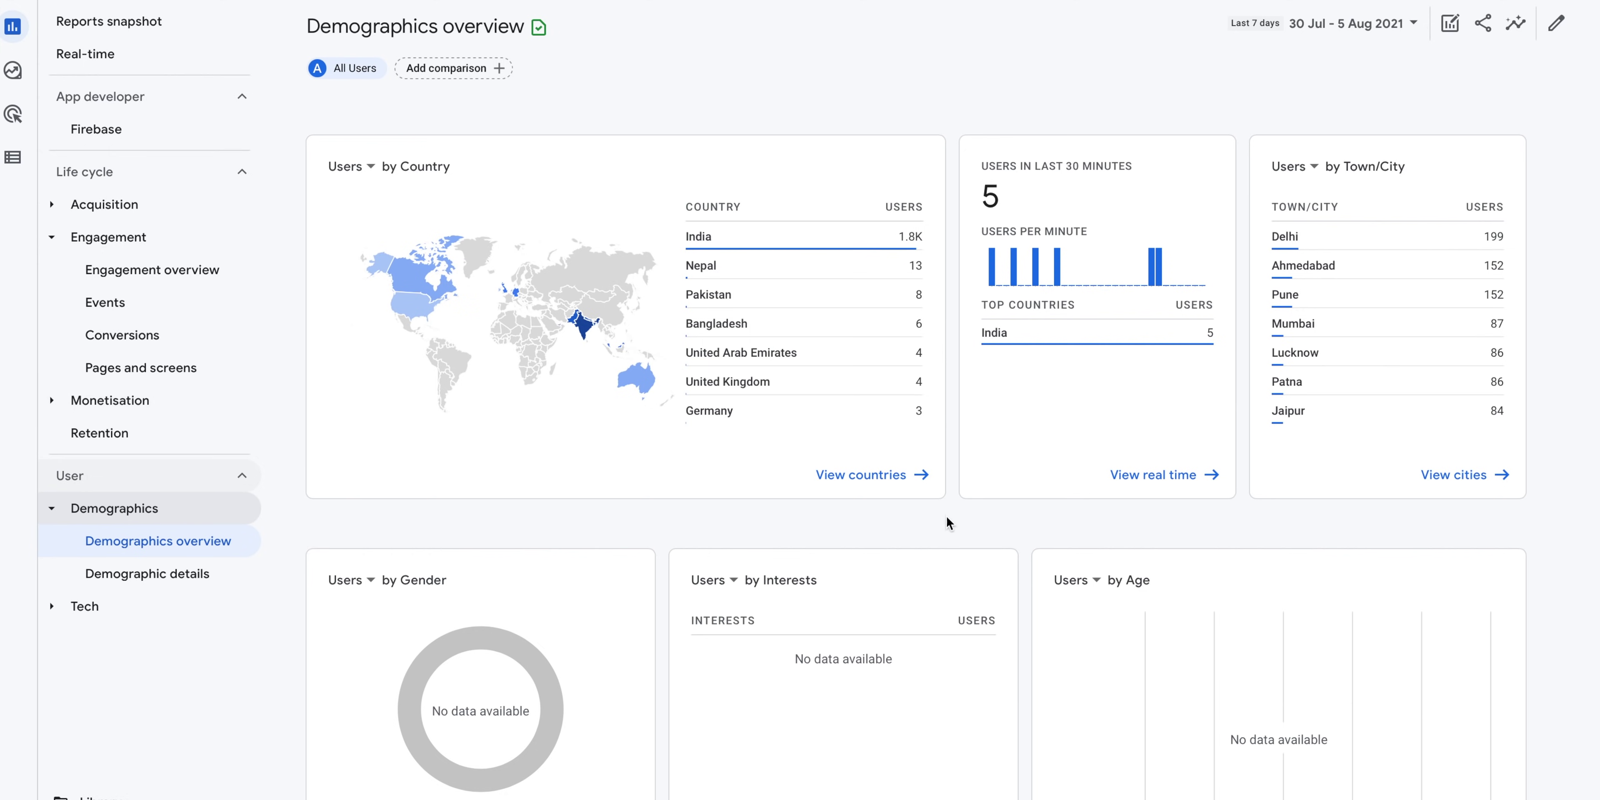
pyautogui.moveTo(854, 245)
pyautogui.moveTo(684, 236)
pyautogui.mouseDown()
pyautogui.moveTo(689, 208)
pyautogui.moveTo(707, 238)
pyautogui.mouseUp()
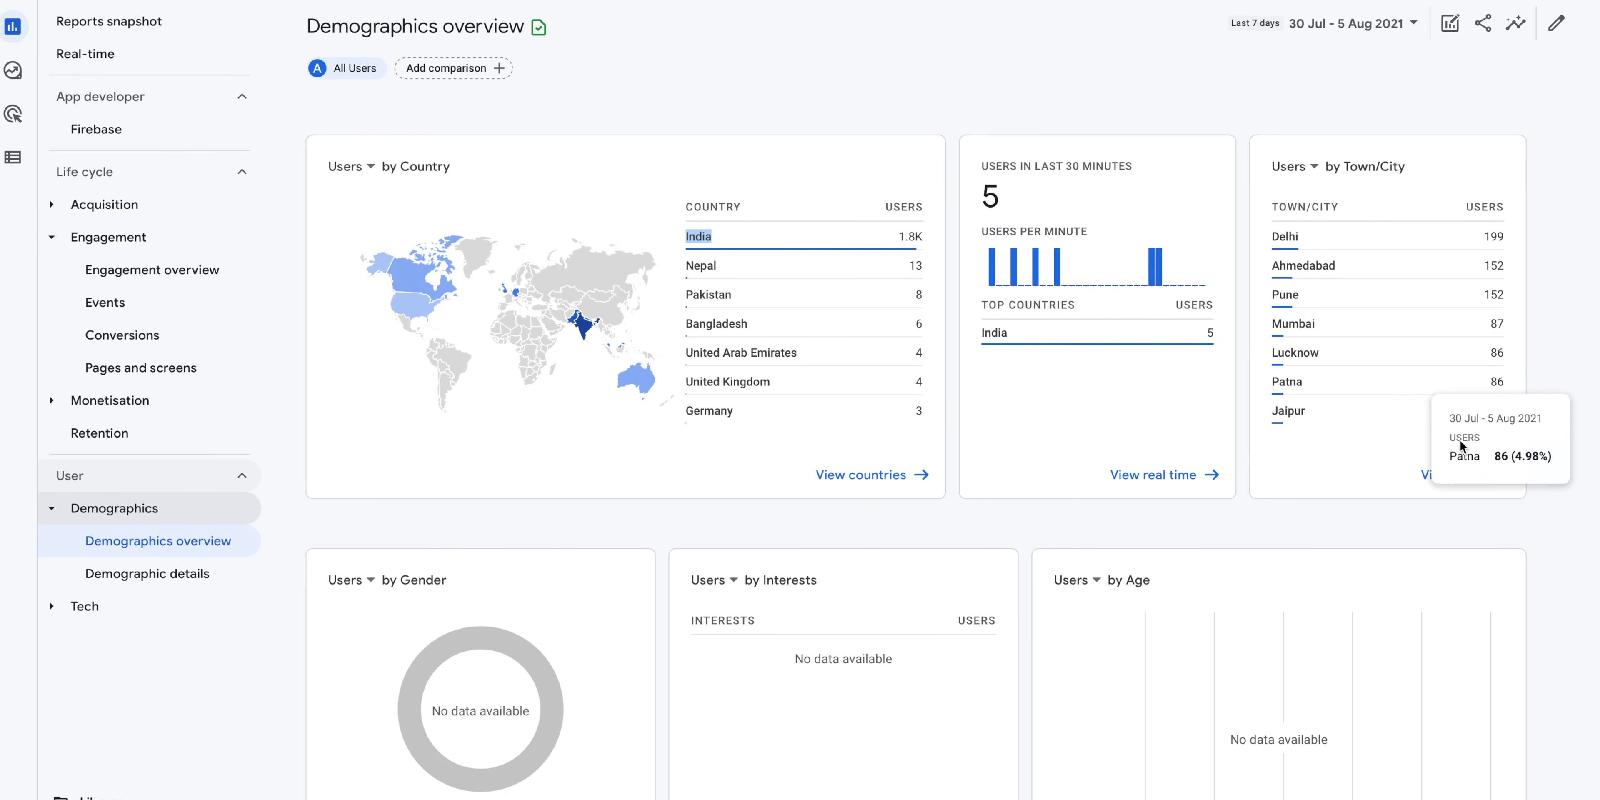
# Open the detailed report of users by town/city and examine its table
pyautogui.click(1474, 474)
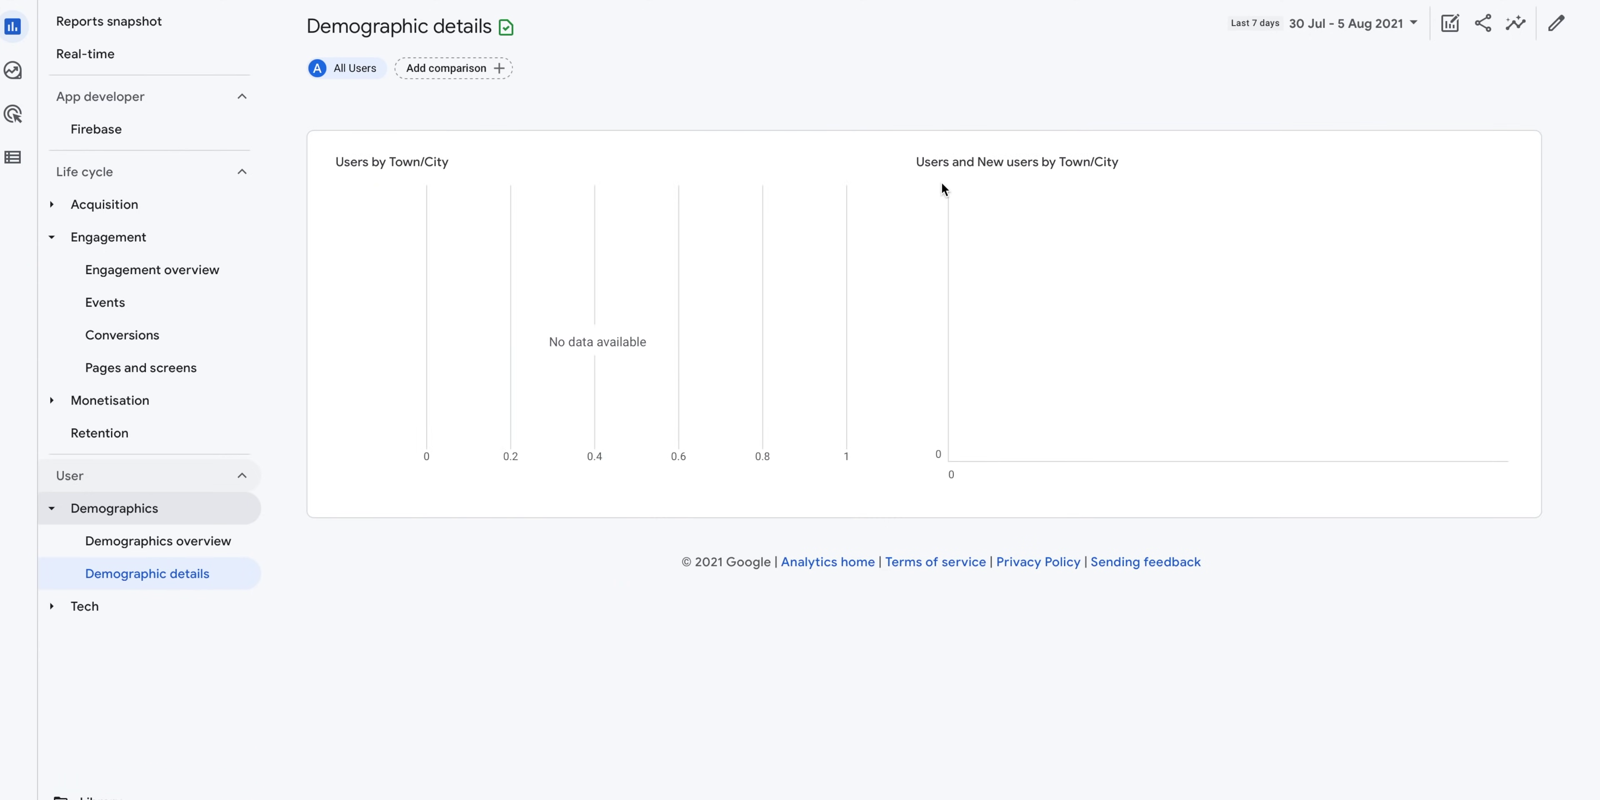
pyautogui.scroll(-4, 592, 629)
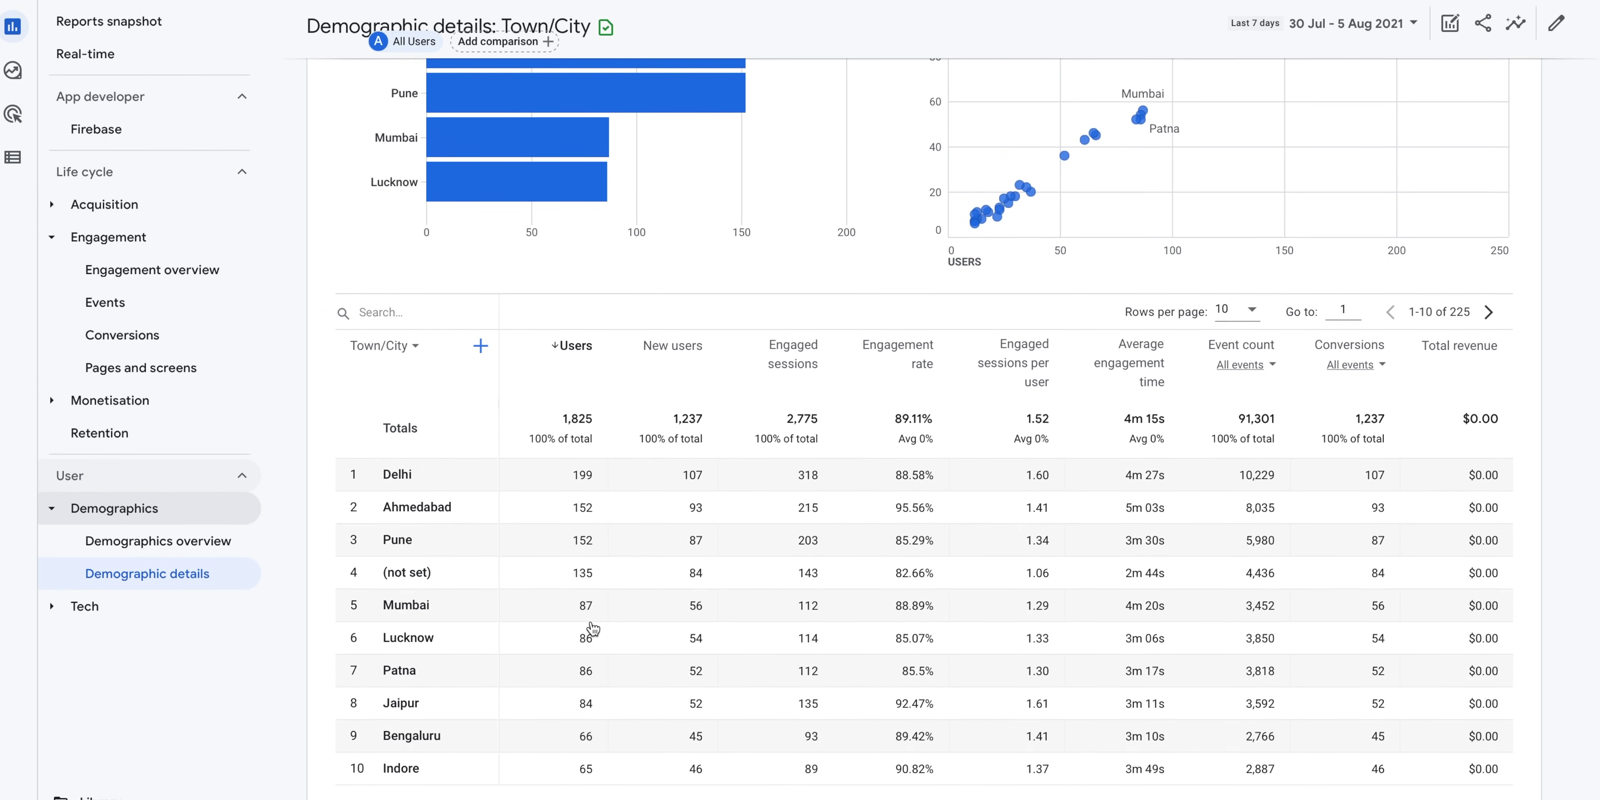